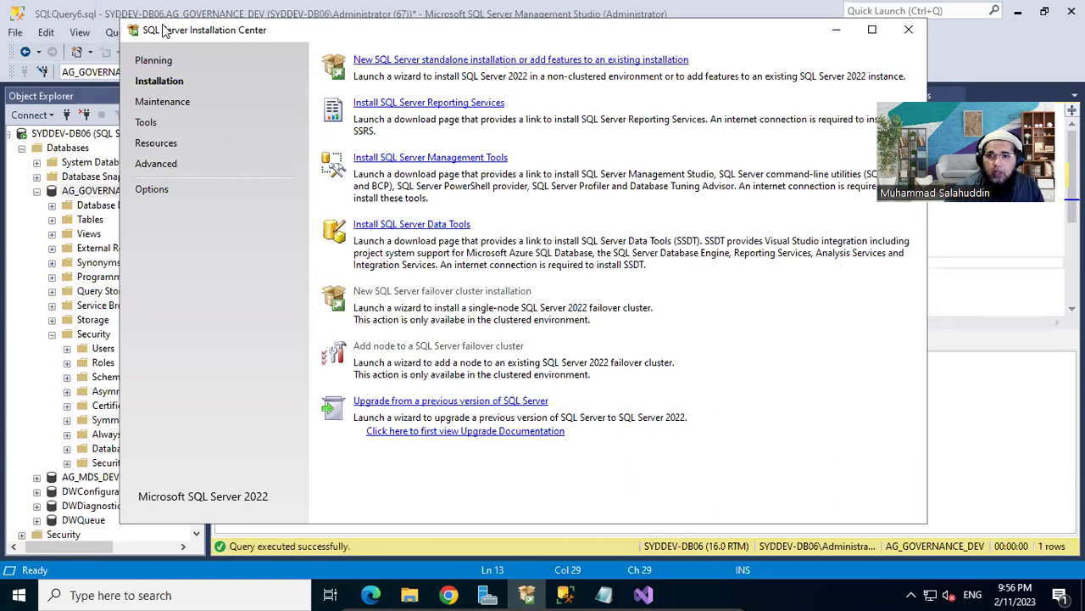
- Launch the SQL Server 2022 Installation Center from the Start menu's Microsoft SQL Server 2022 folder
click(642, 594)
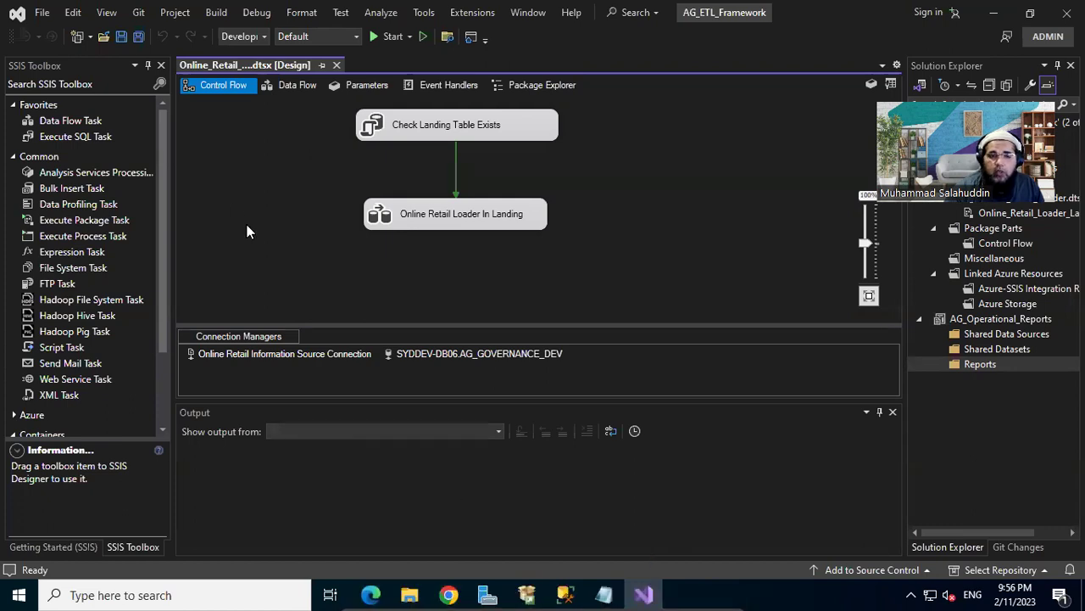
click(643, 594)
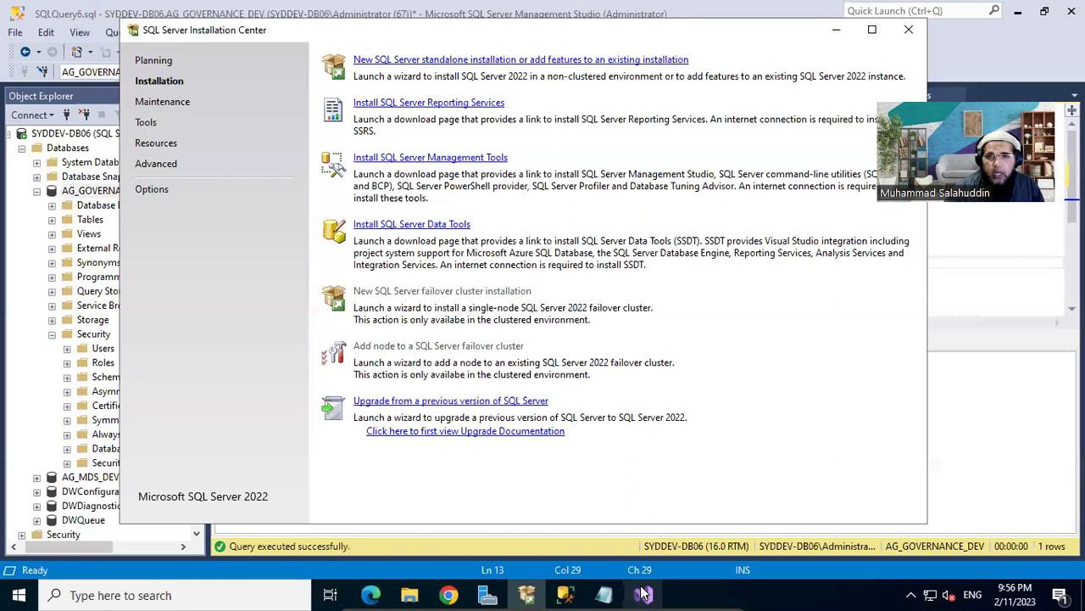
drag(235, 29, 155, 27)
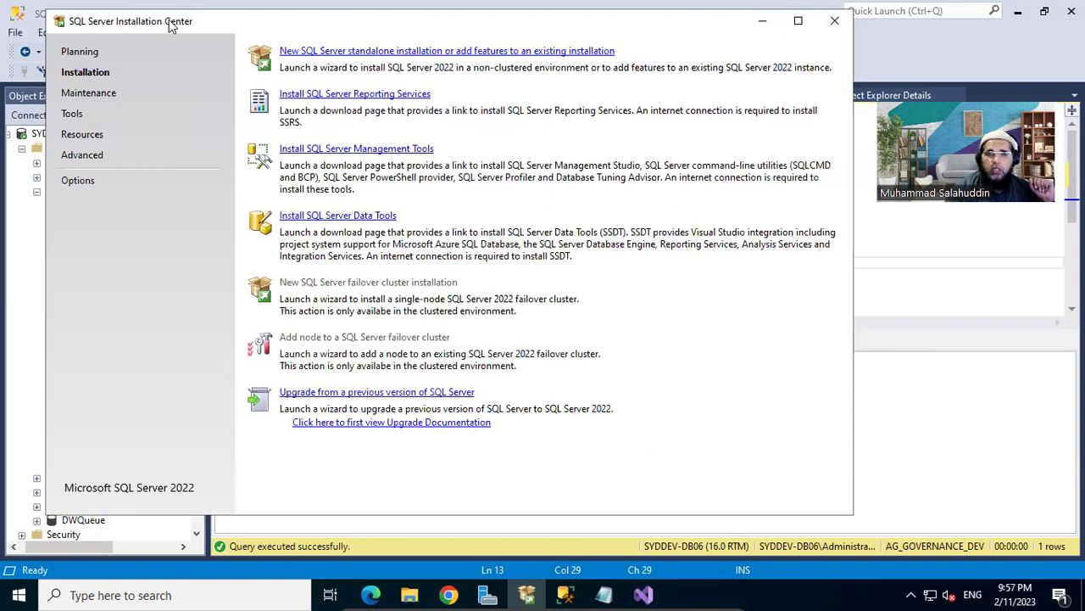
drag(178, 28, 263, 61)
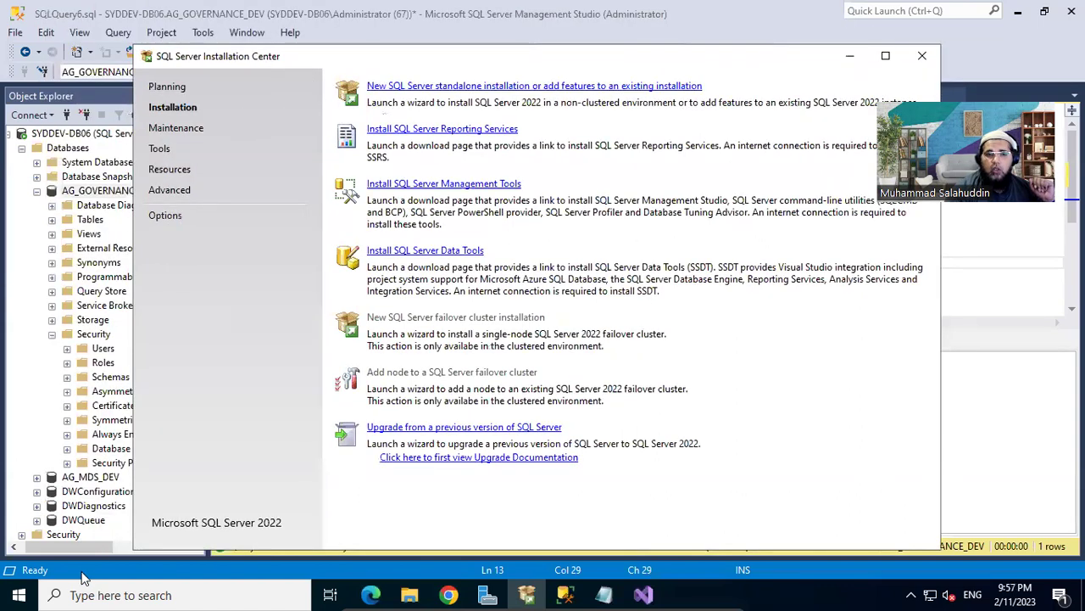
click(18, 594)
scroll(81, 538, down, 5)
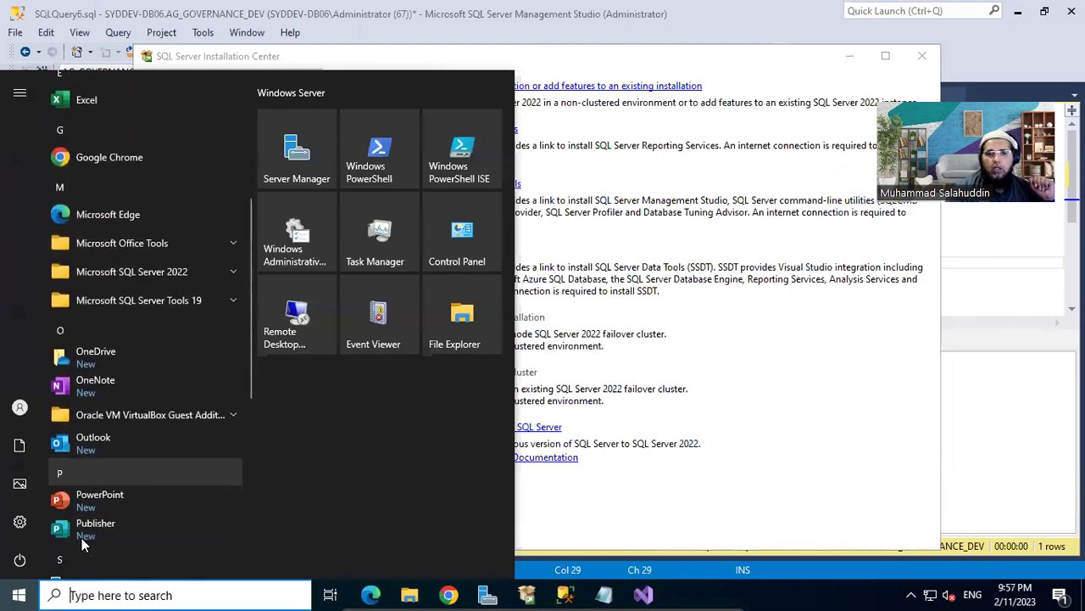
click(182, 273)
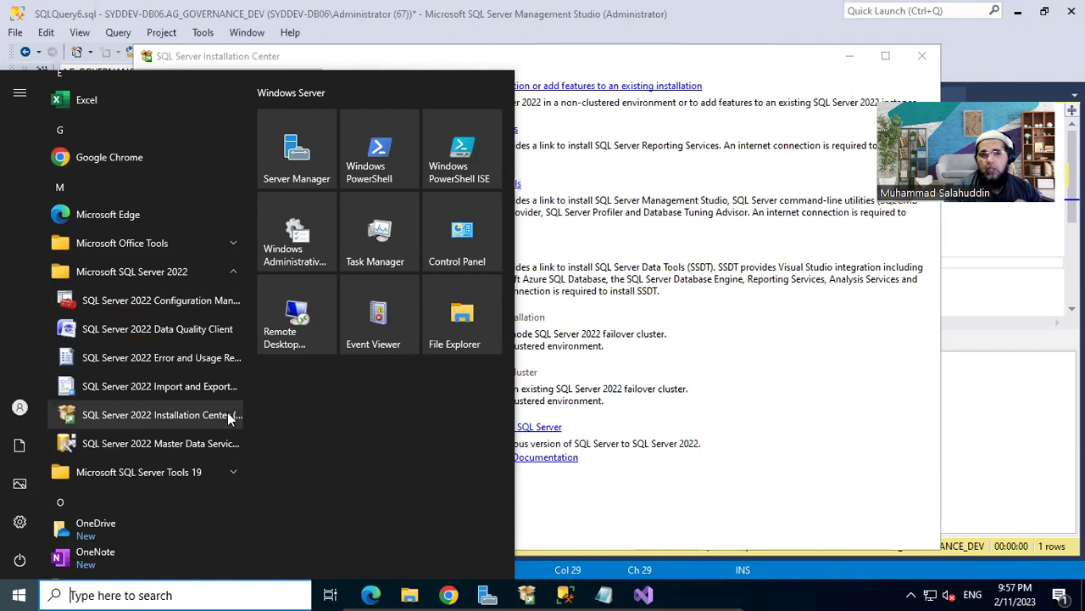
click(264, 59)
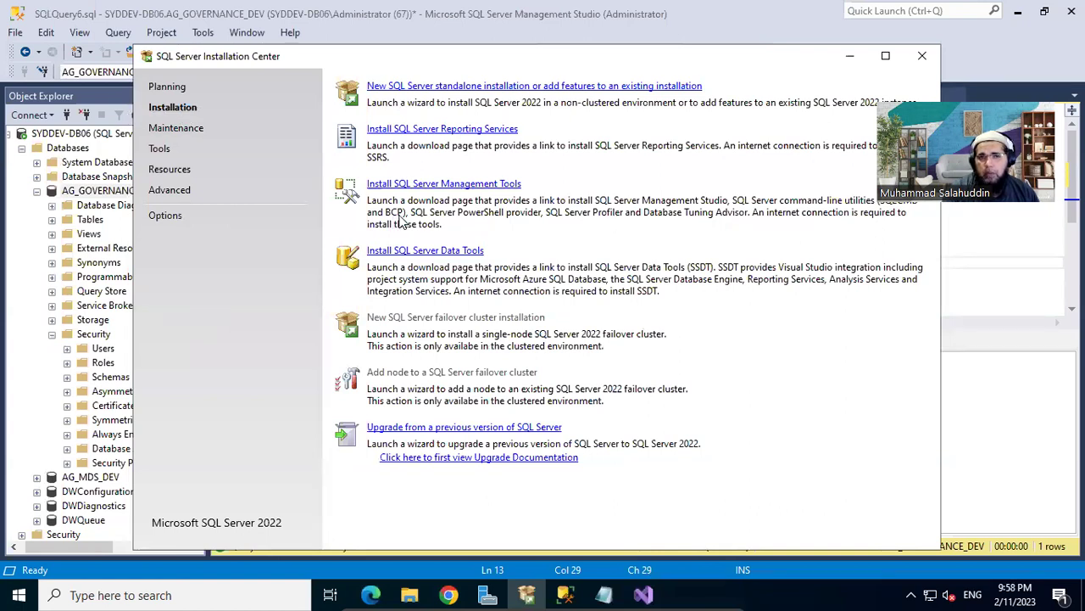
- Open the Install SQL Server Reporting Services article and scroll to Configure your report server
click(499, 129)
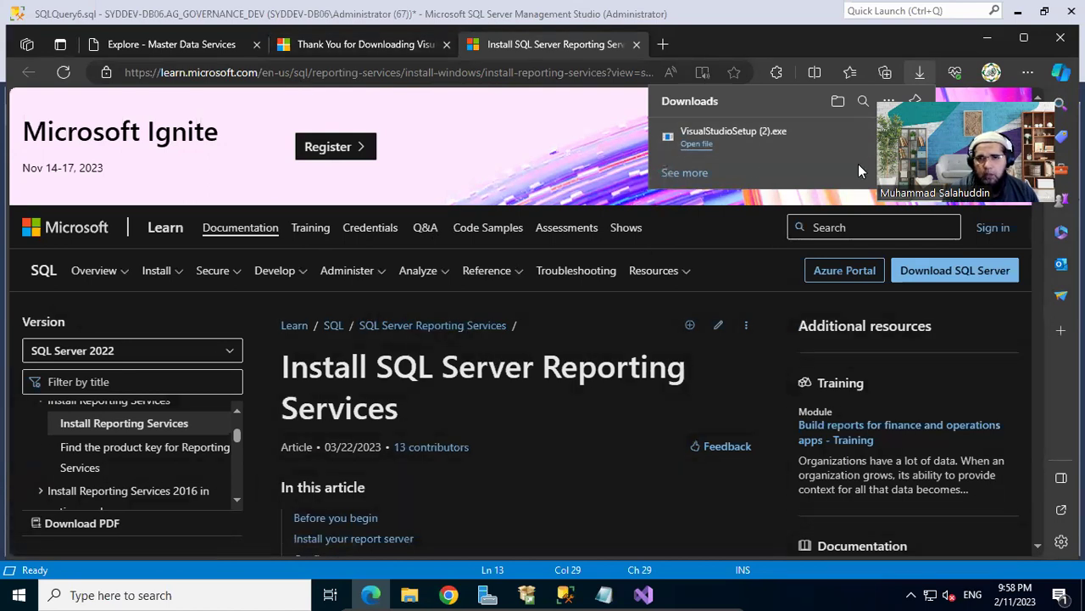
scroll(582, 384, down, 2)
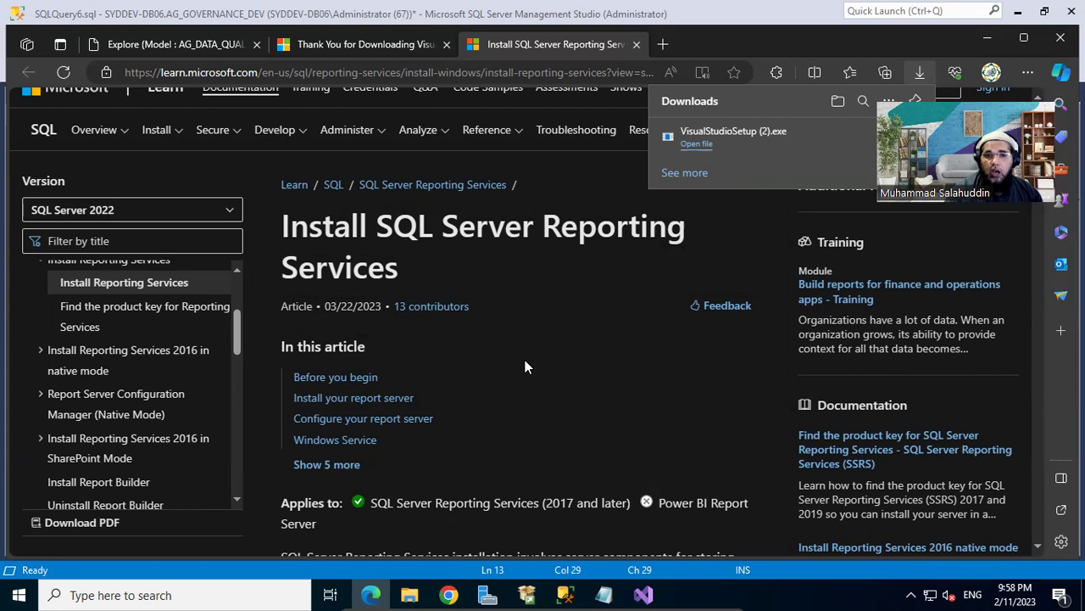
scroll(525, 360, down, 4)
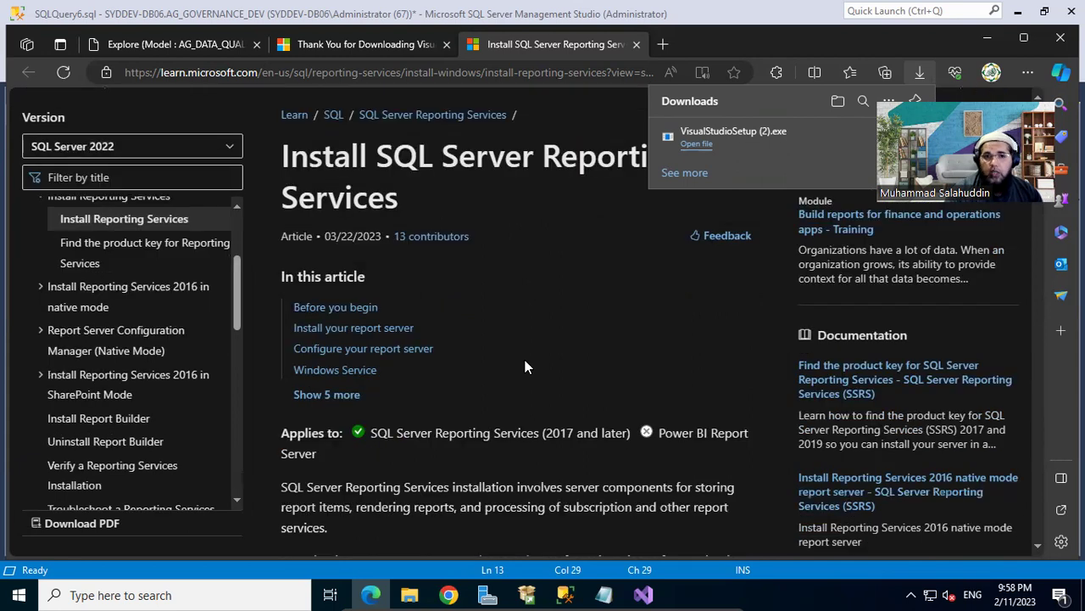
scroll(525, 365, down, 3)
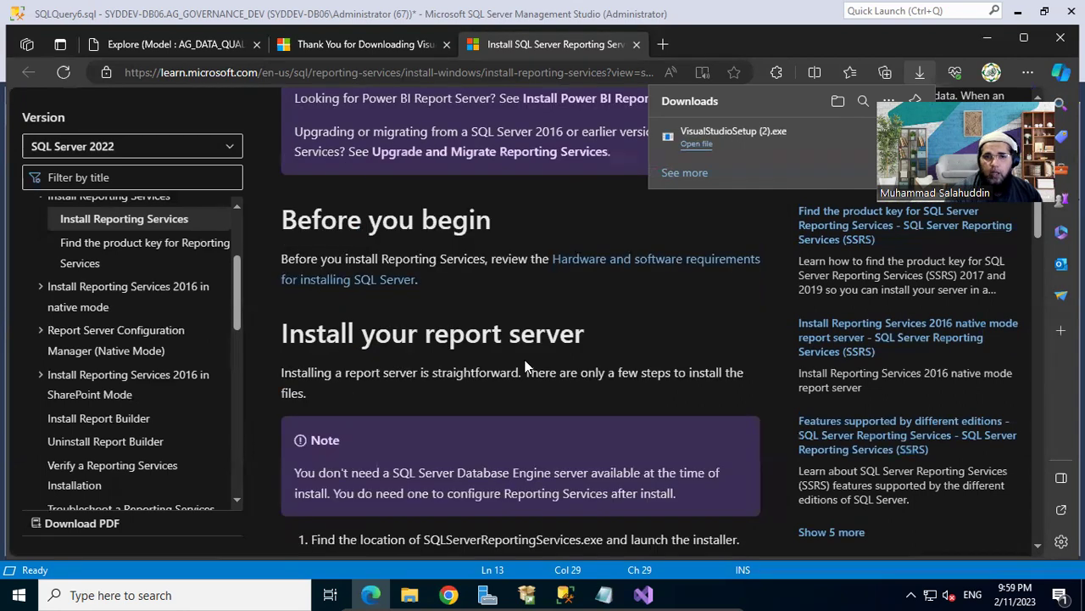
scroll(525, 364, down, 4)
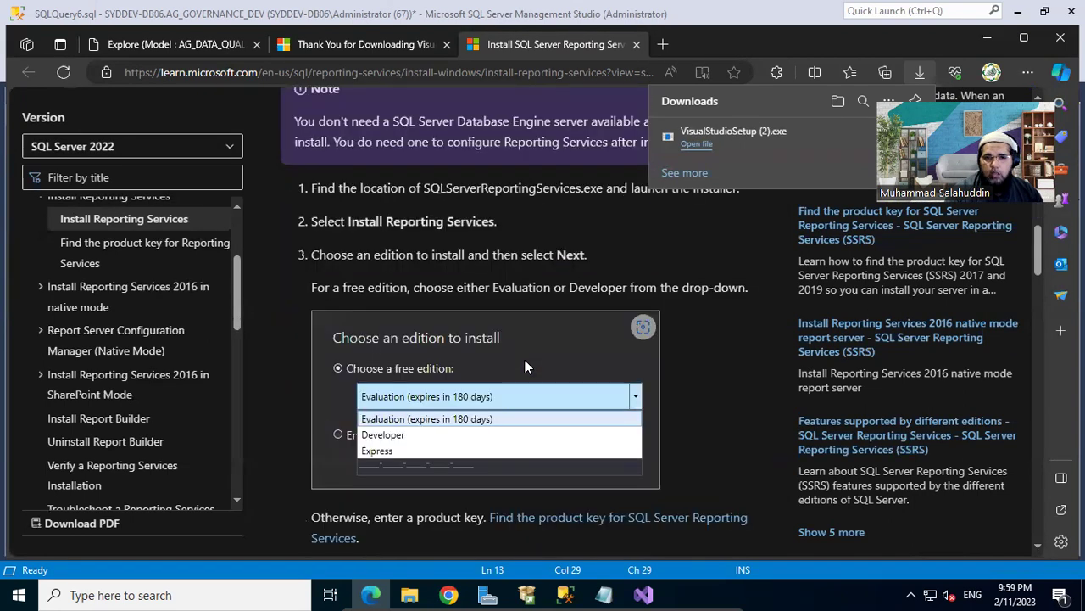
scroll(525, 359, down, 6)
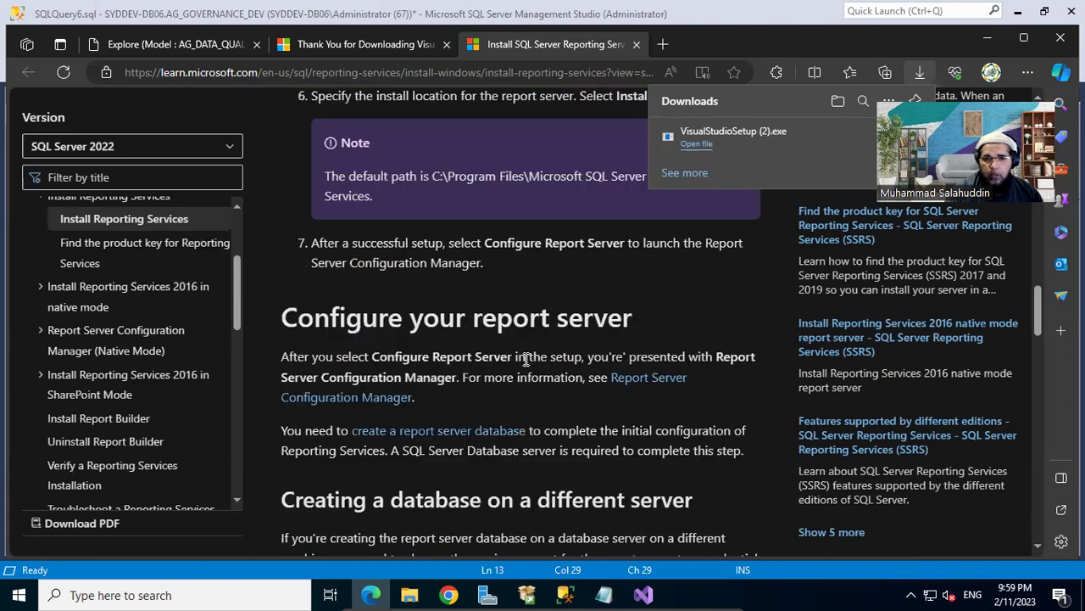
scroll(525, 360, down, 3)
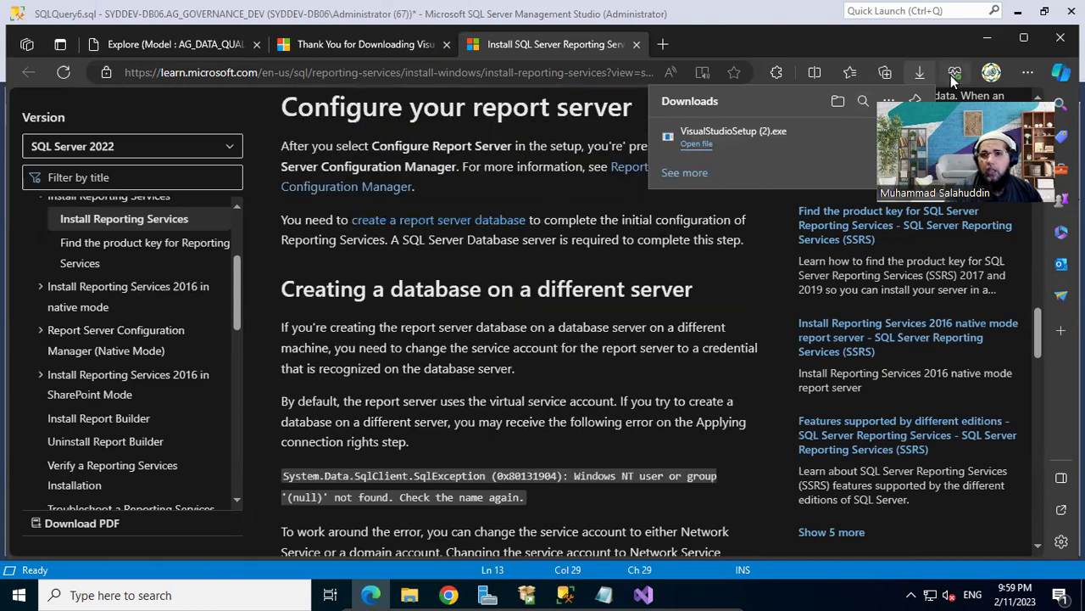
click(398, 592)
click(480, 532)
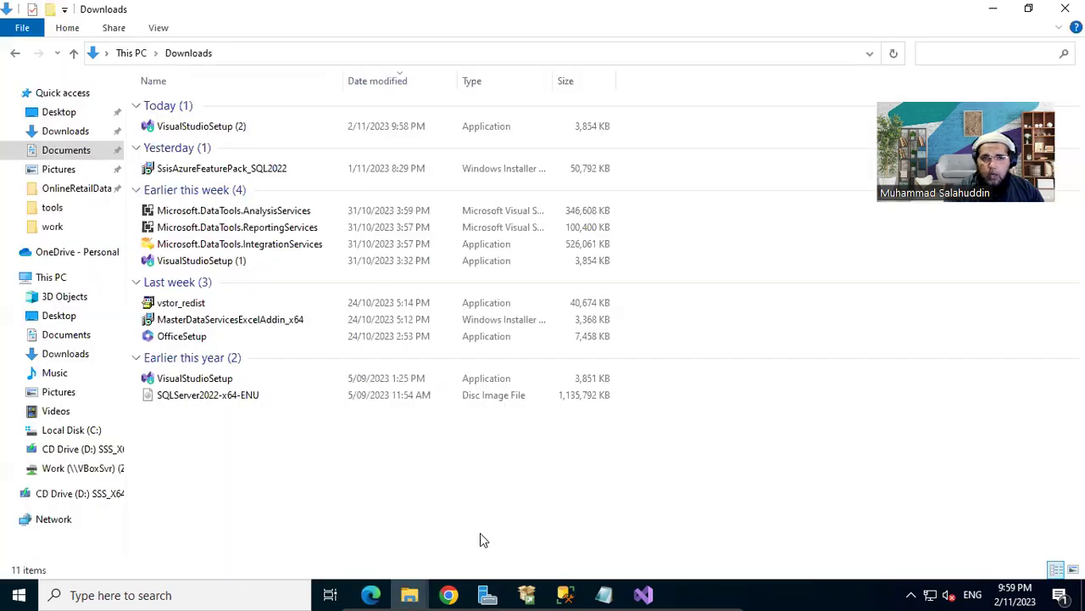
right_click(324, 466)
click(366, 289)
click(239, 127)
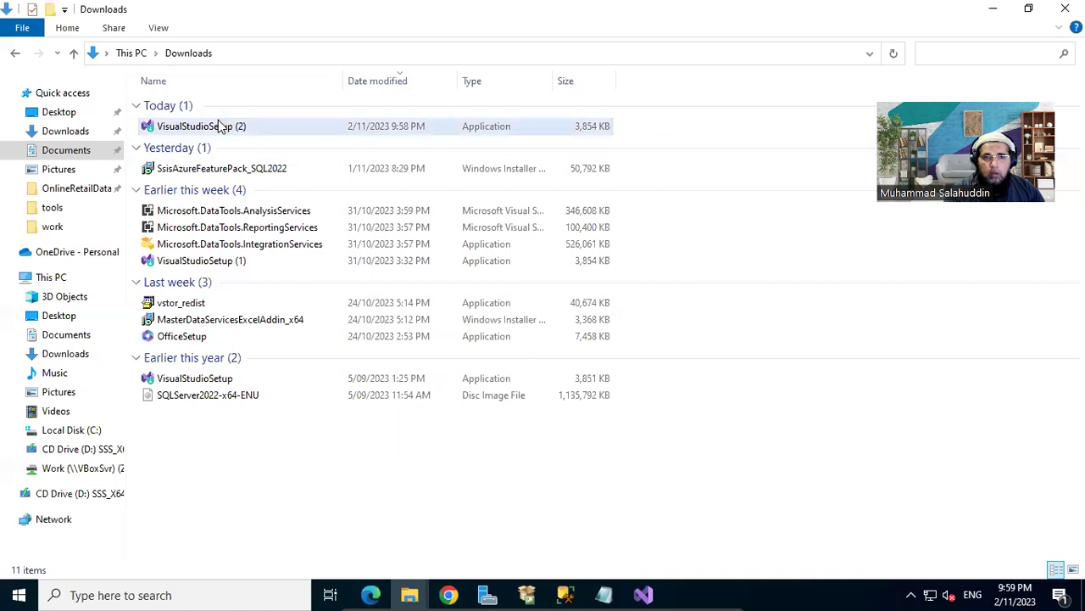
click(289, 449)
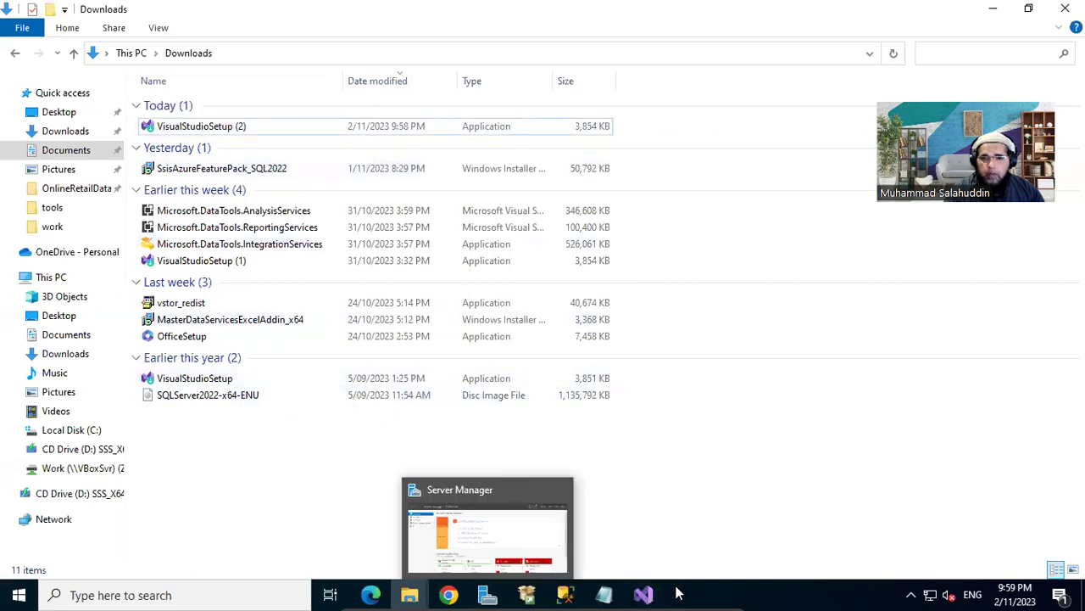
click(646, 594)
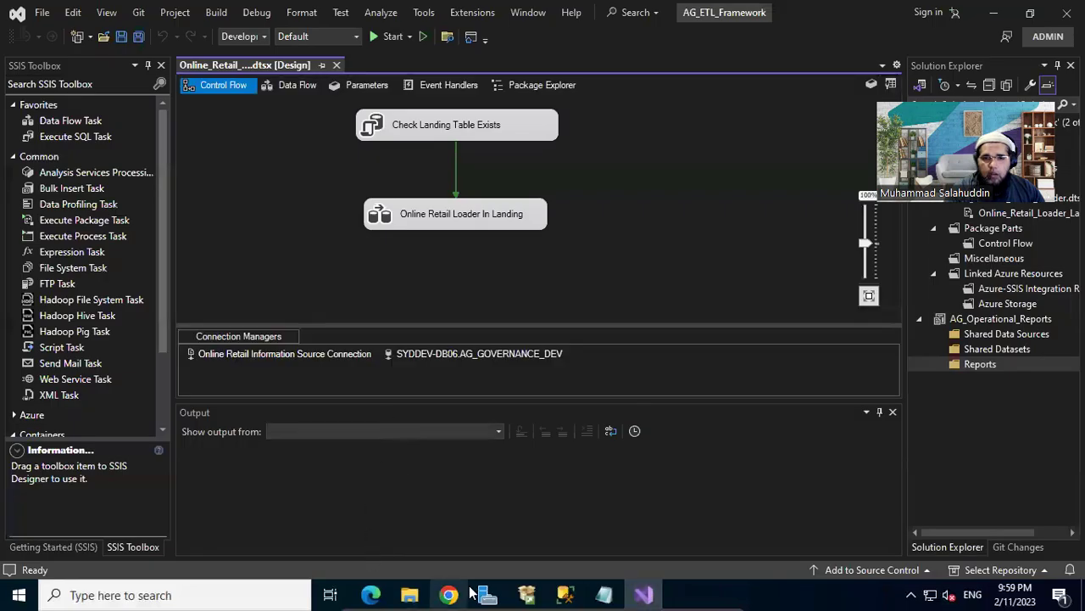
click(475, 594)
click(448, 595)
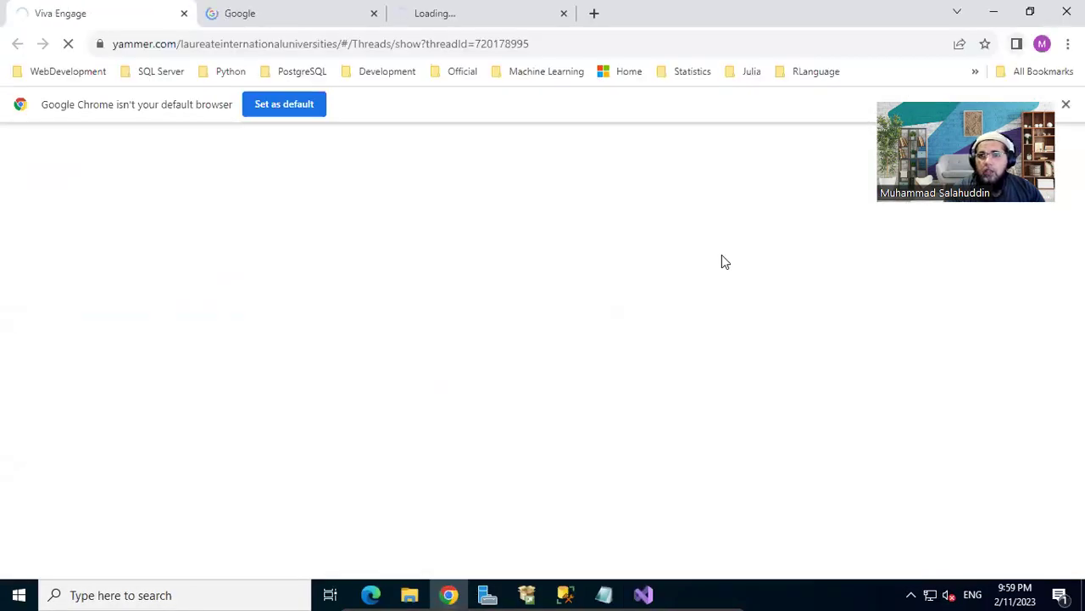
click(487, 595)
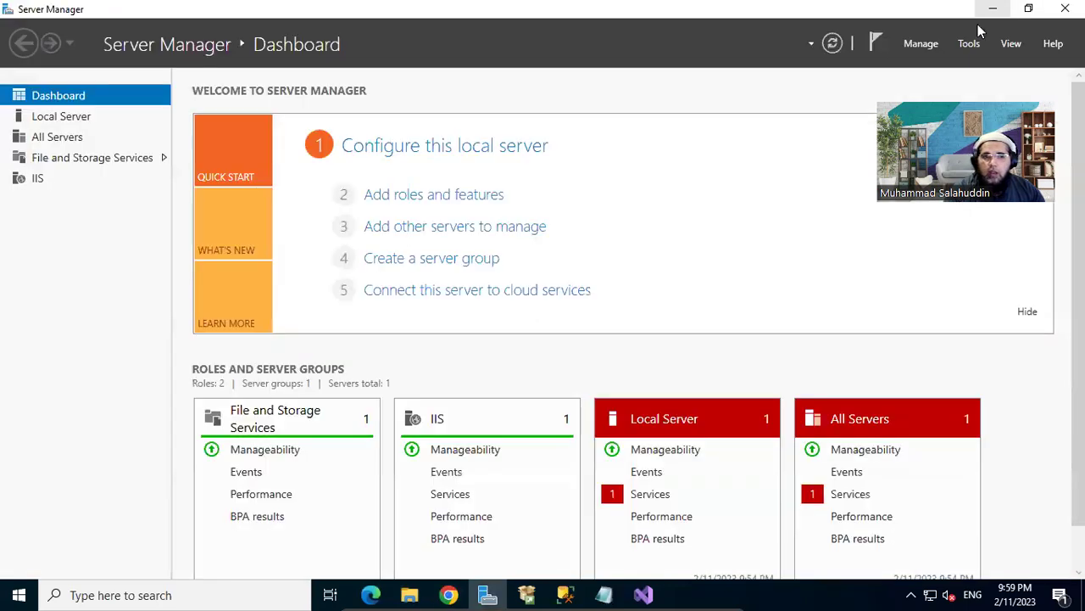
click(456, 594)
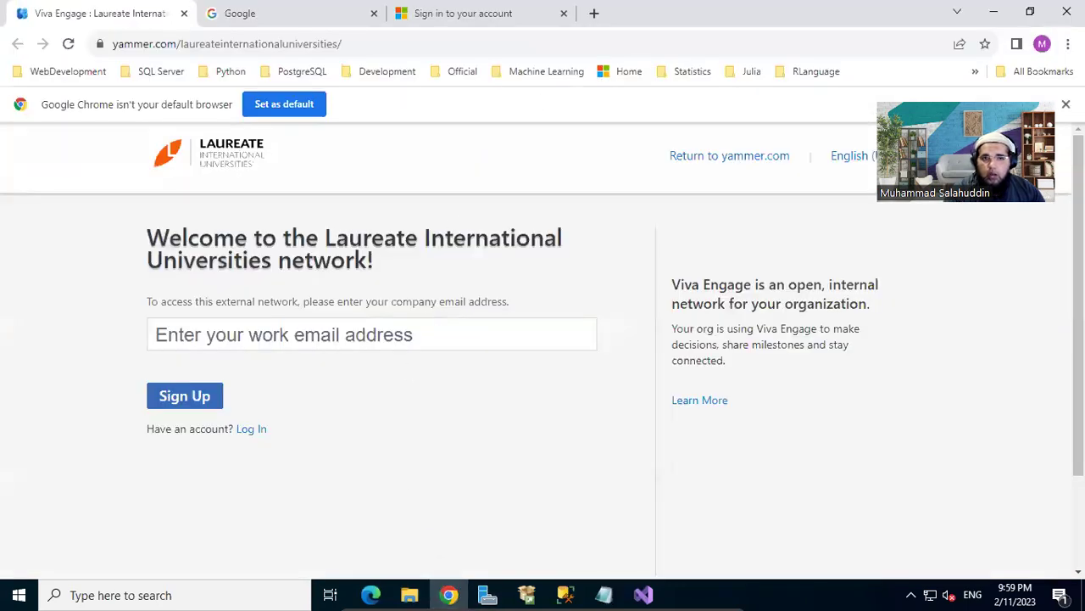
click(449, 595)
click(369, 593)
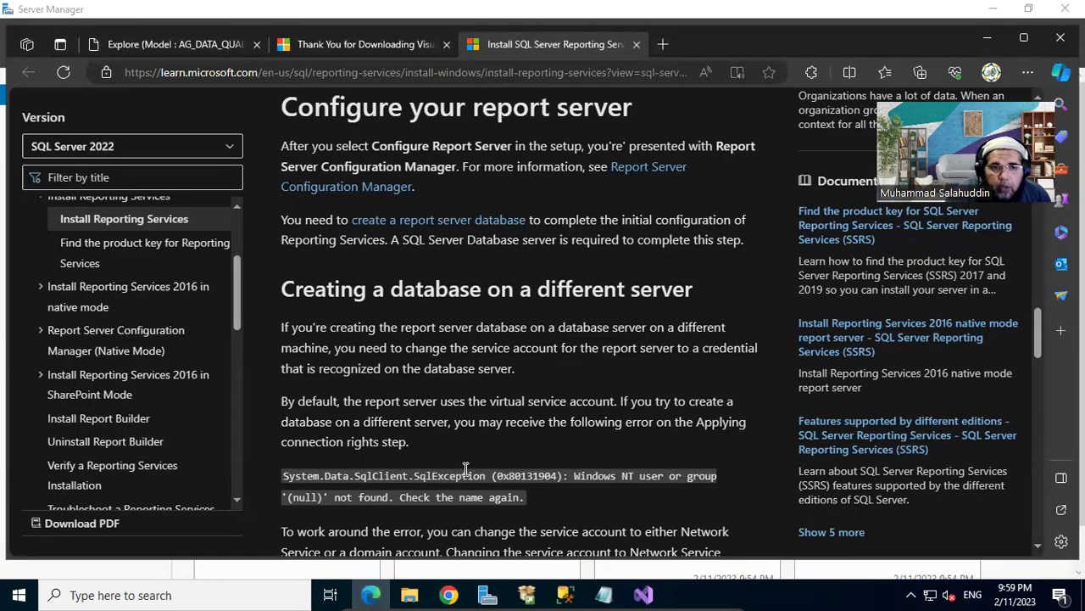
scroll(478, 398, up, 3)
scroll(487, 312, up, 2)
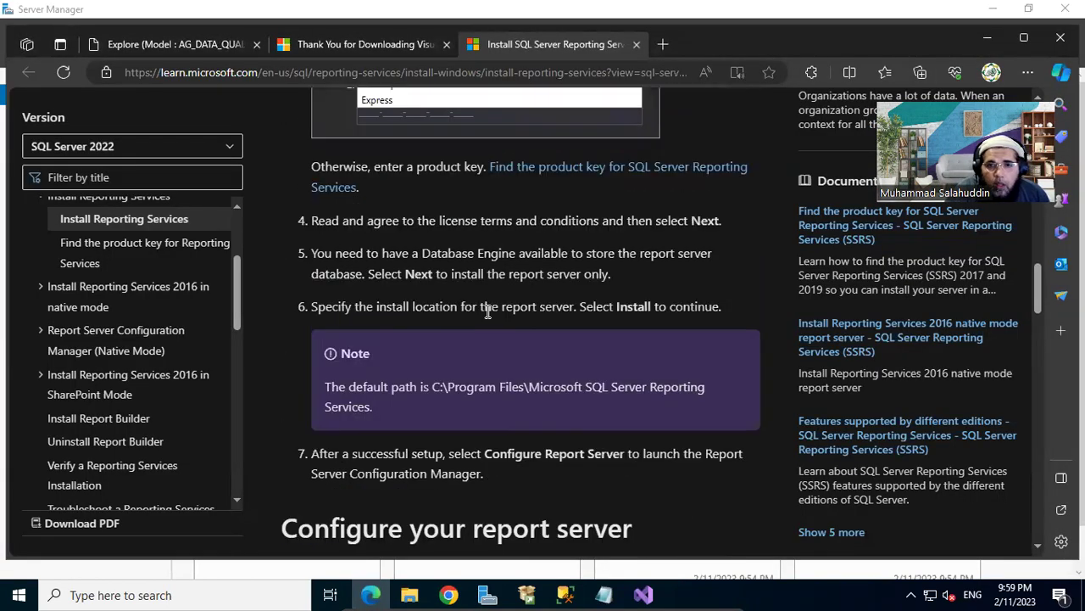
scroll(487, 312, up, 3)
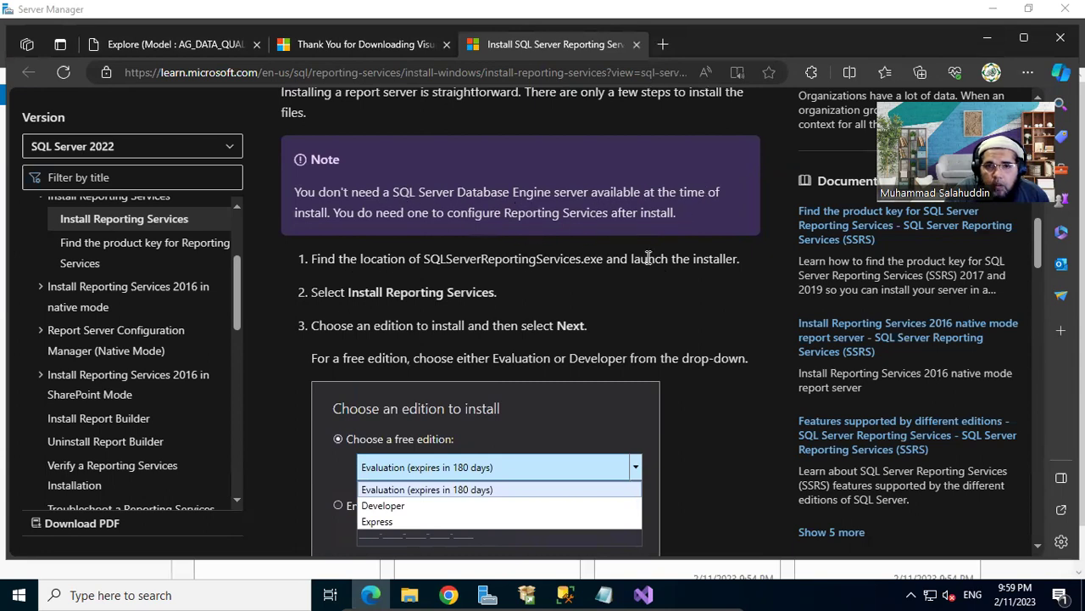
scroll(616, 265, up, 3)
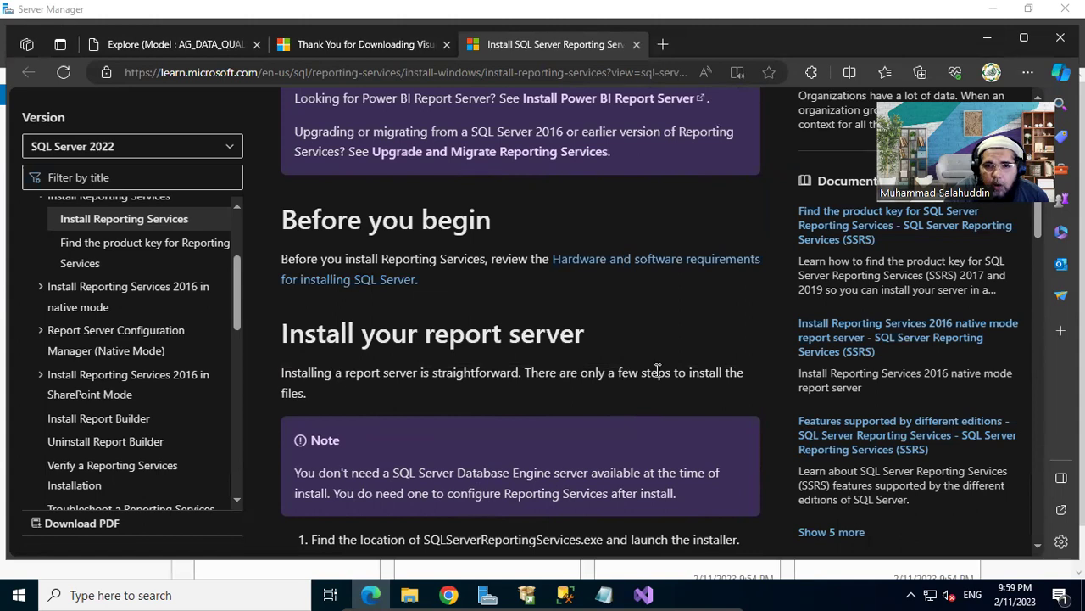
scroll(687, 373, down, 2)
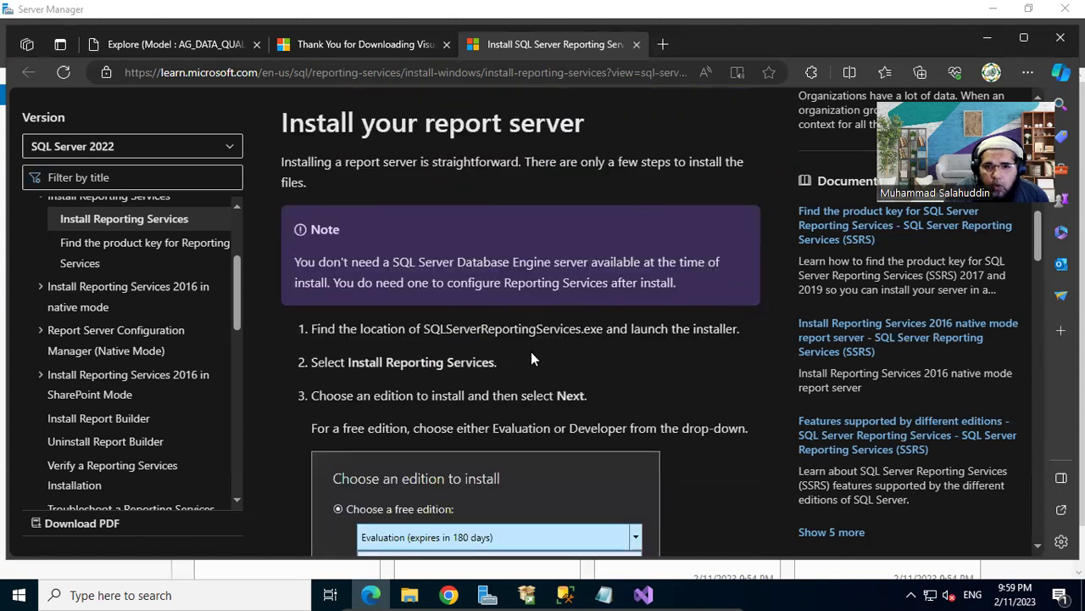
drag(427, 329, 606, 321)
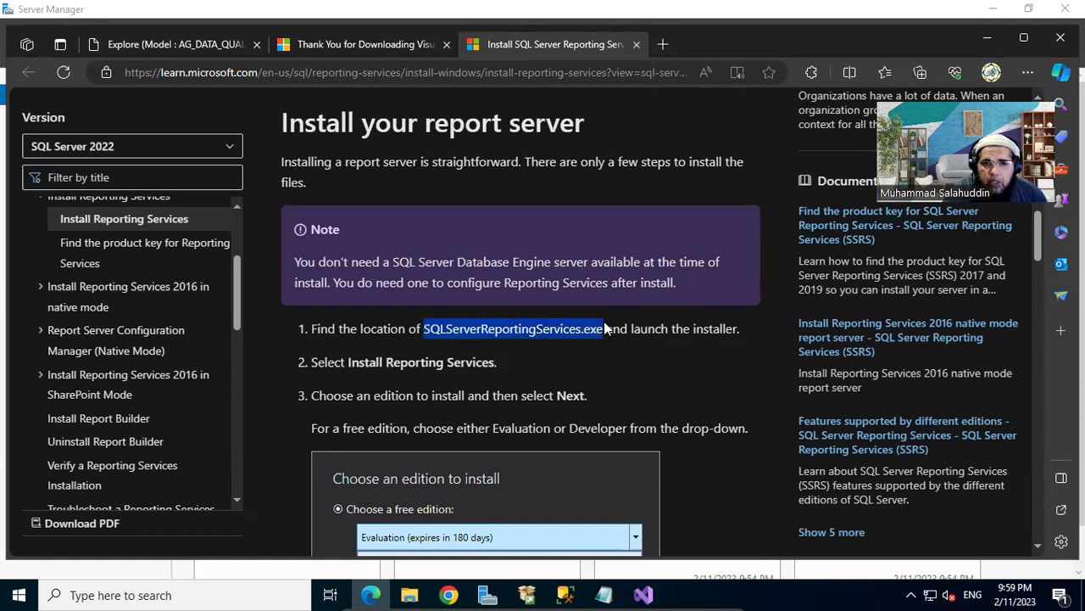
scroll(531, 341, up, 3)
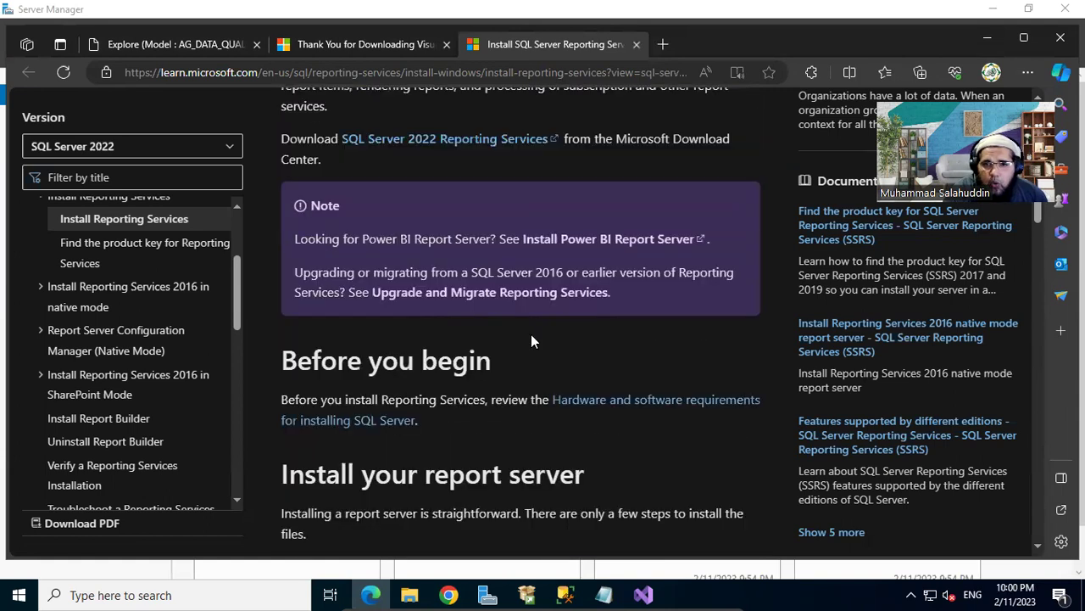
scroll(409, 303, up, 3)
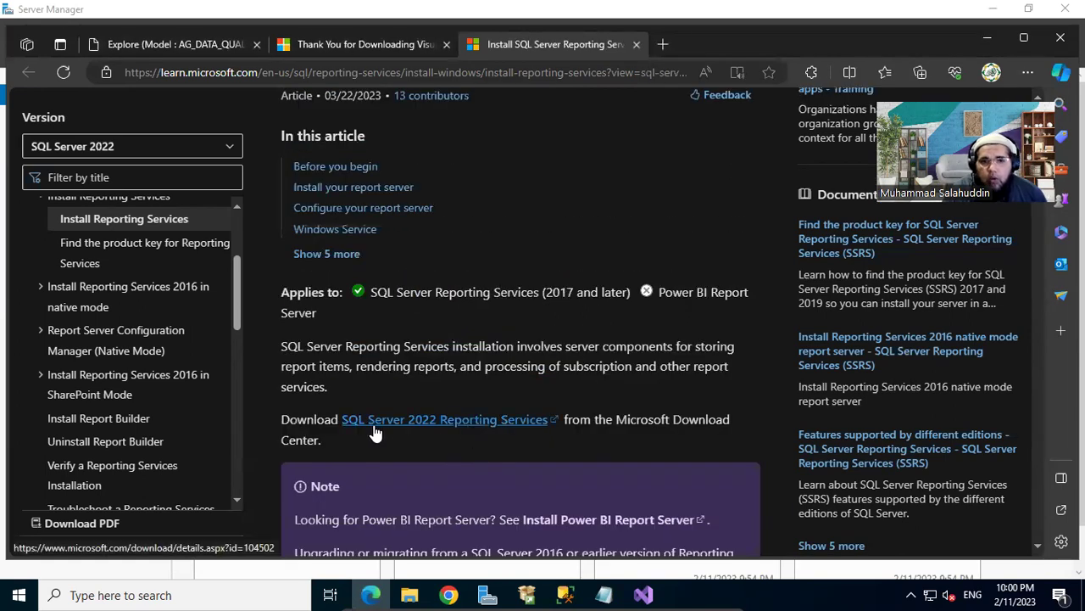
- Download SQLServerReportingServices.exe from the SQL Server 2022 Reporting Services page and select its URL
click(435, 431)
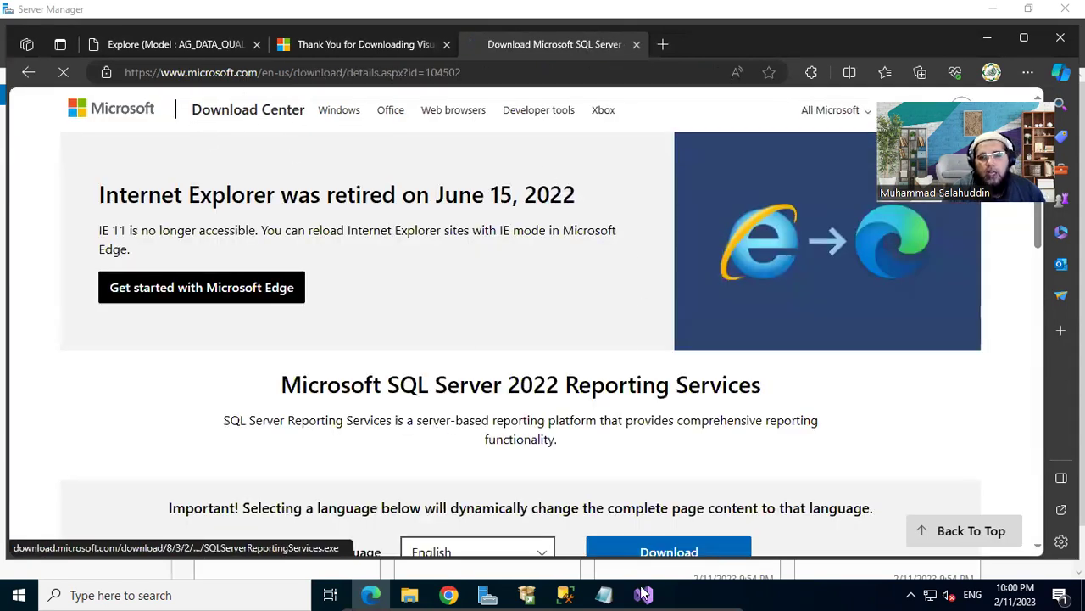
scroll(401, 353, down, 1)
scroll(402, 353, down, 2)
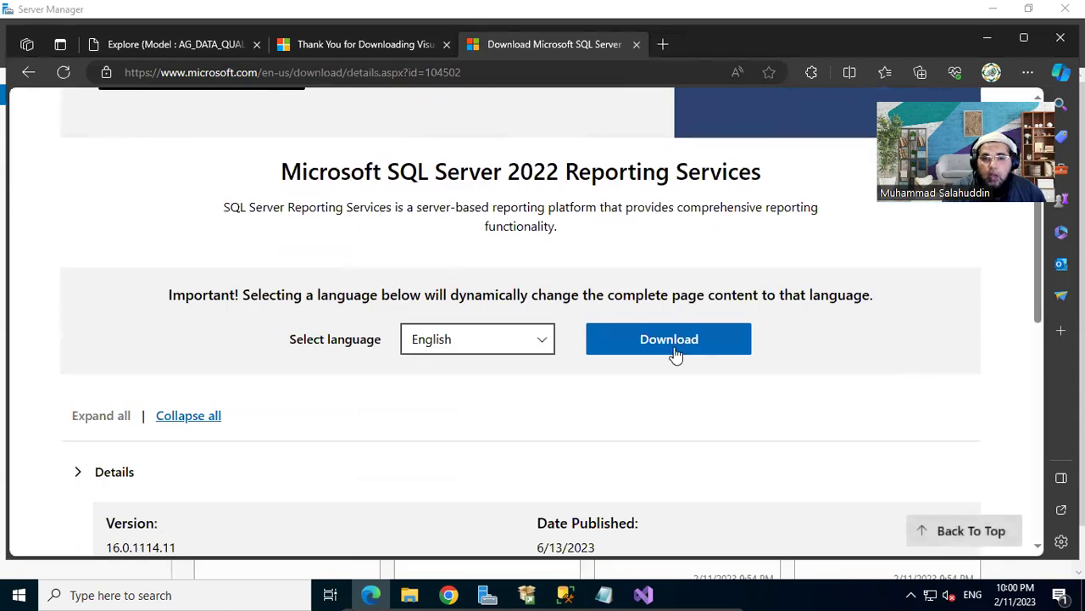
click(669, 359)
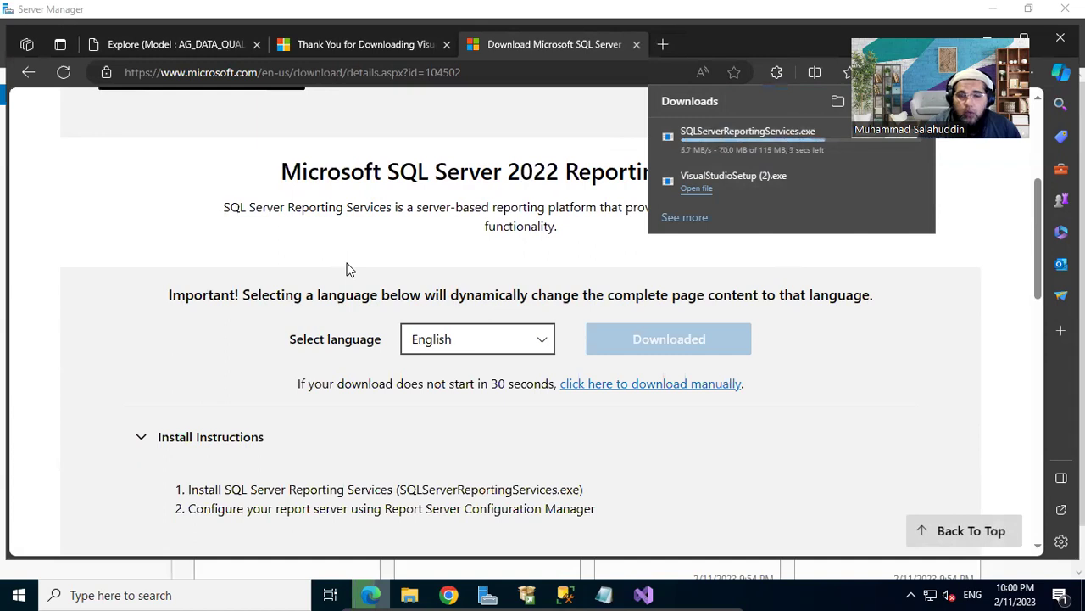
scroll(352, 414, down, 6)
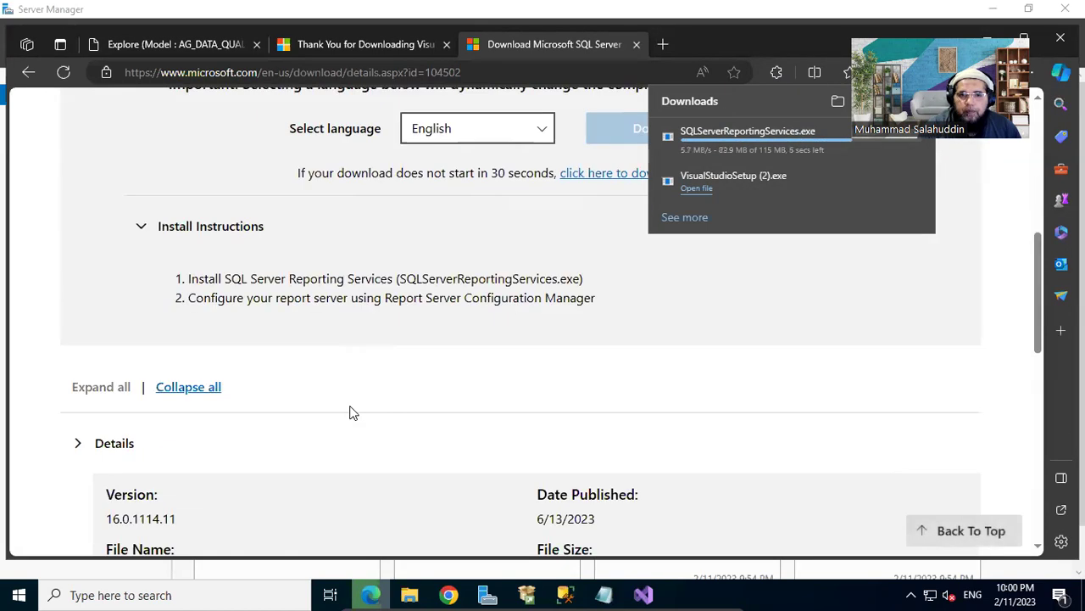
scroll(352, 225, up, 9)
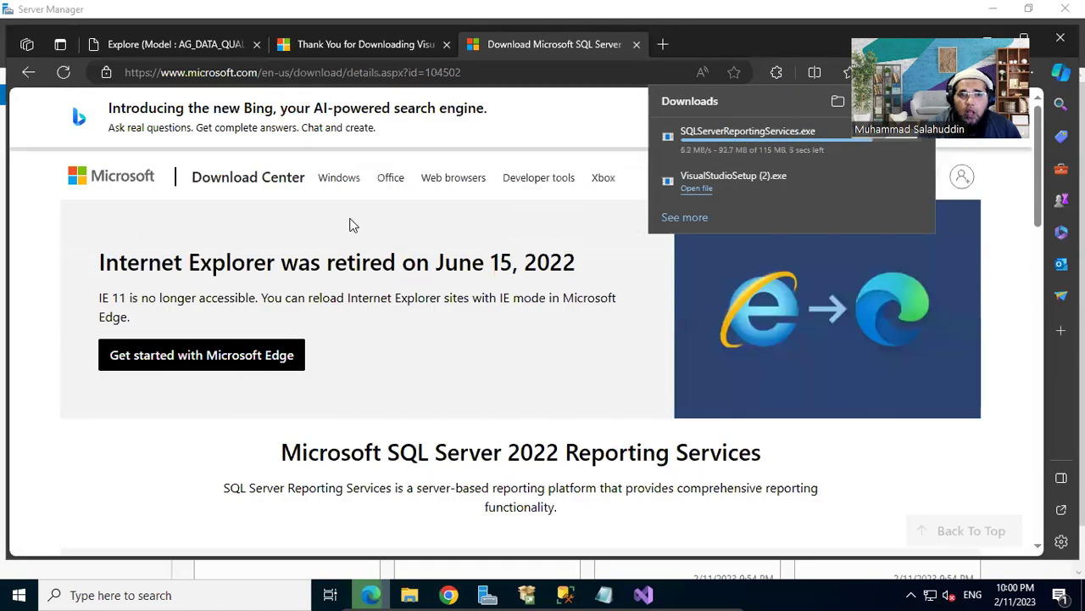
click(396, 76)
key(ctrl+c)
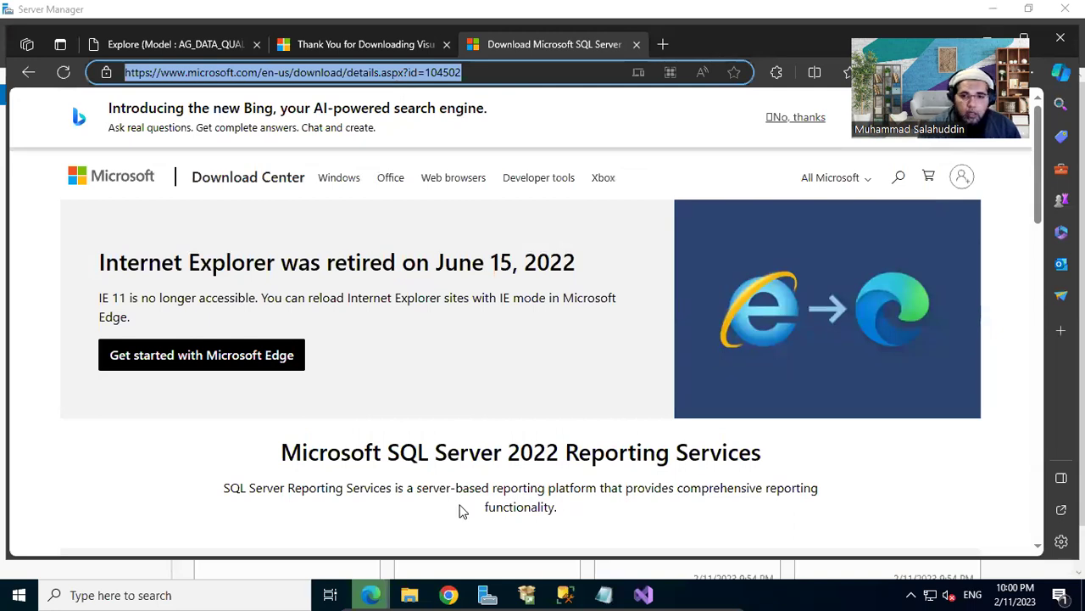
- Paste the Reporting Services download page address into the Untitled Notepad notes
click(604, 594)
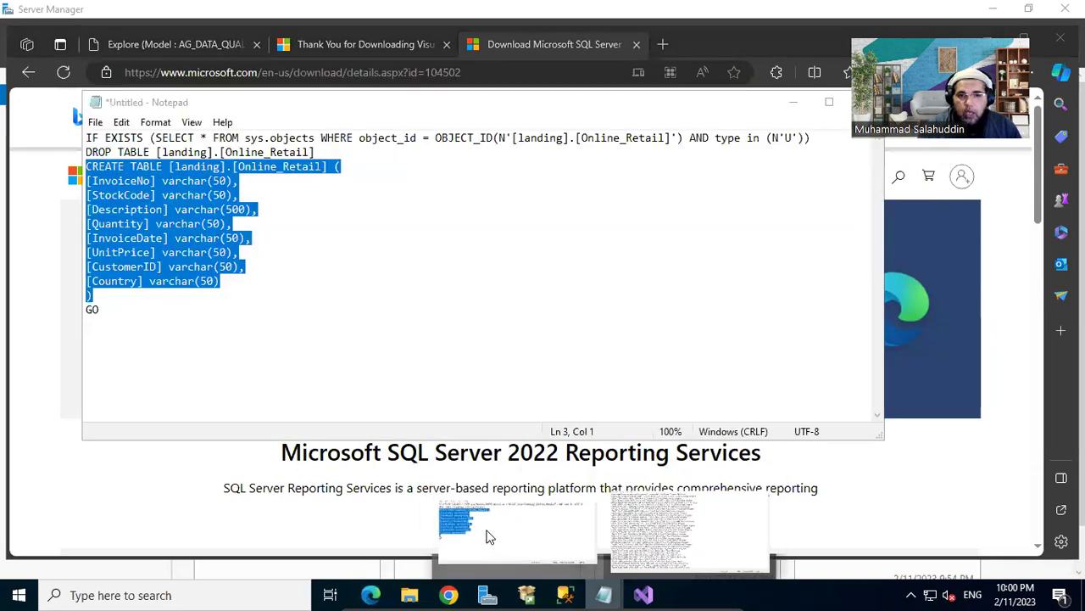
click(488, 536)
click(380, 371)
key(ctrl+v)
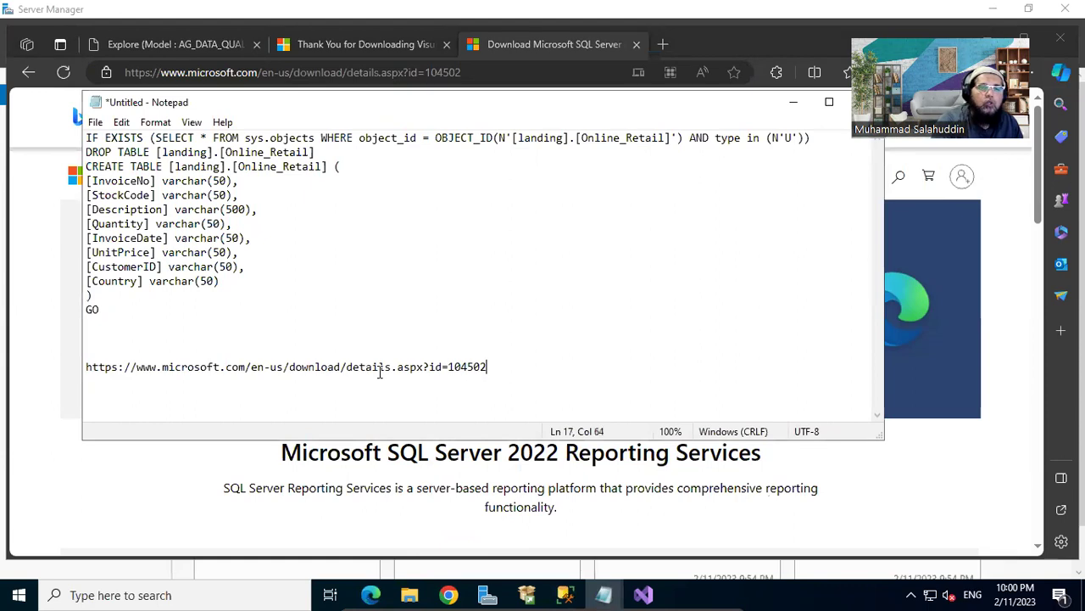
click(743, 181)
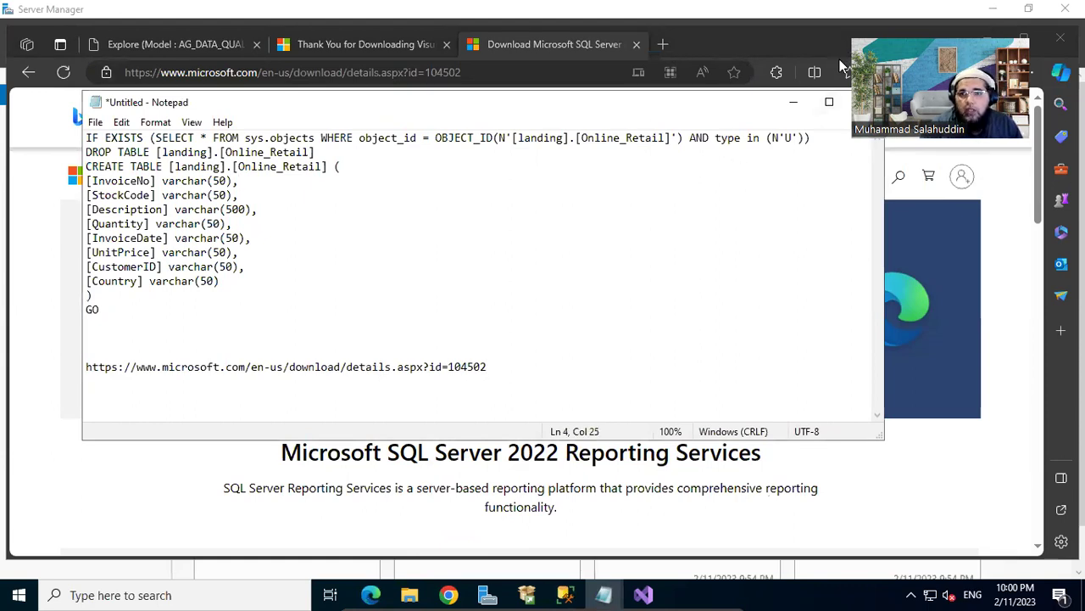
- Close the Download Microsoft SQL Server and Visual Studio thank-you tabs, then minimize Edge
click(949, 47)
drag(949, 47, 512, 107)
click(499, 106)
click(311, 106)
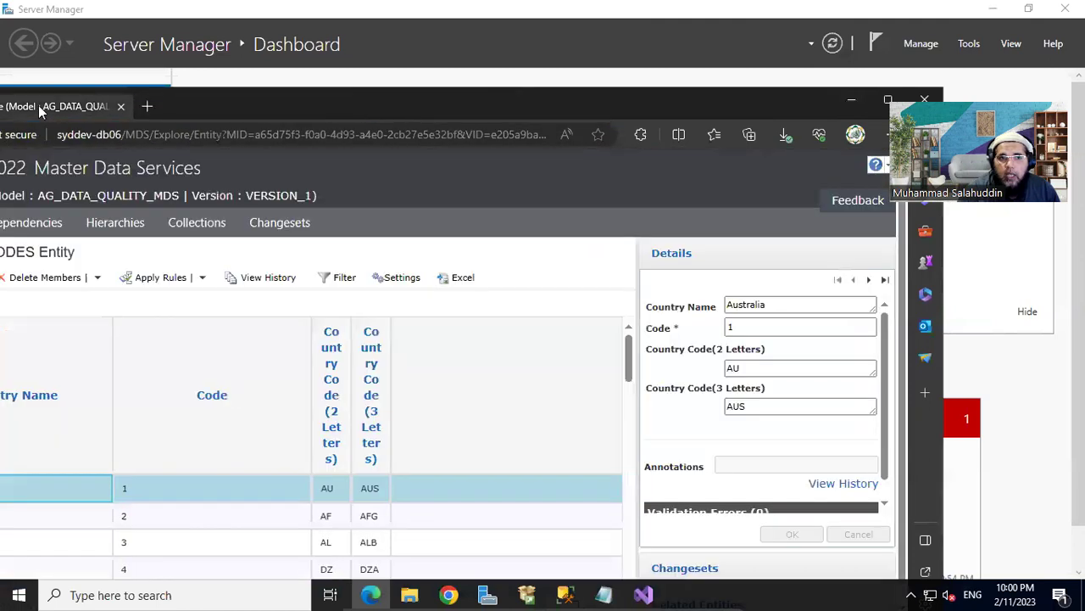
double_click(344, 111)
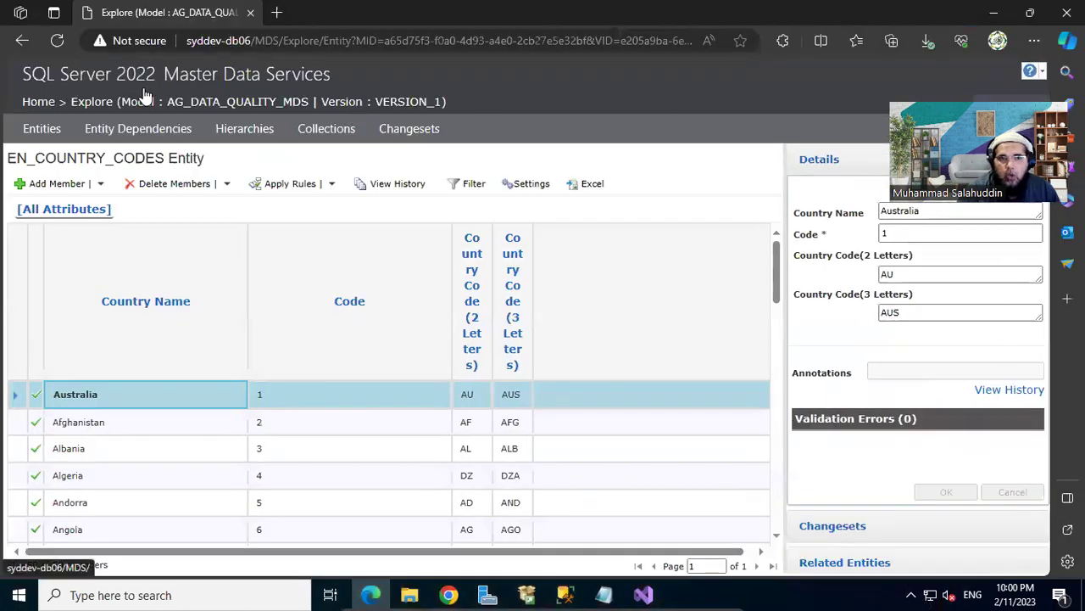
click(995, 13)
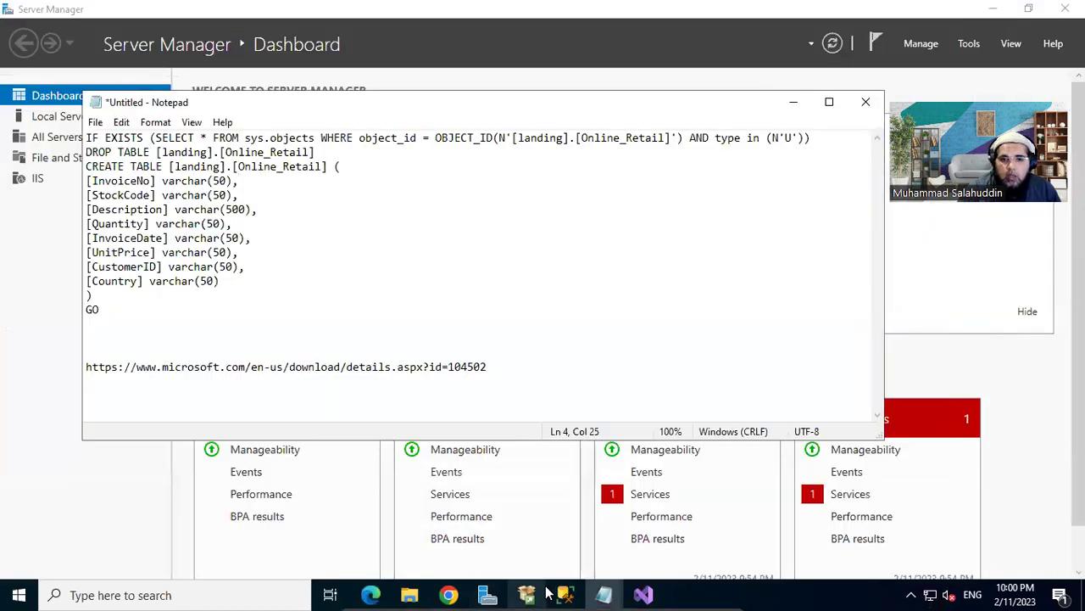
- Refresh the Downloads folder and run SQLServerReportingServices.exe
mouse_move(410, 594)
click(492, 515)
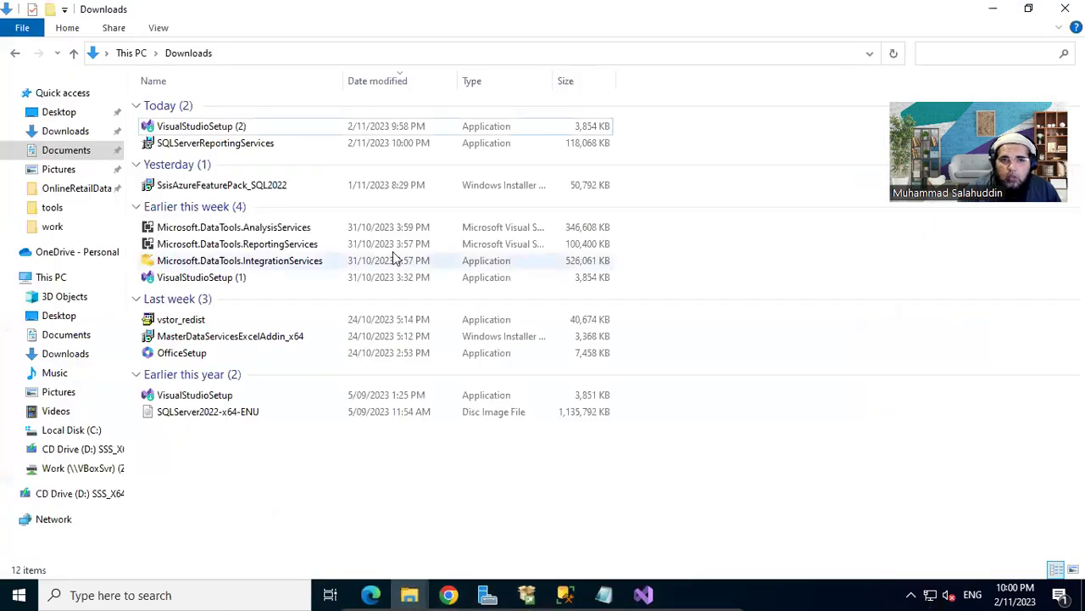
right_click(571, 462)
click(602, 297)
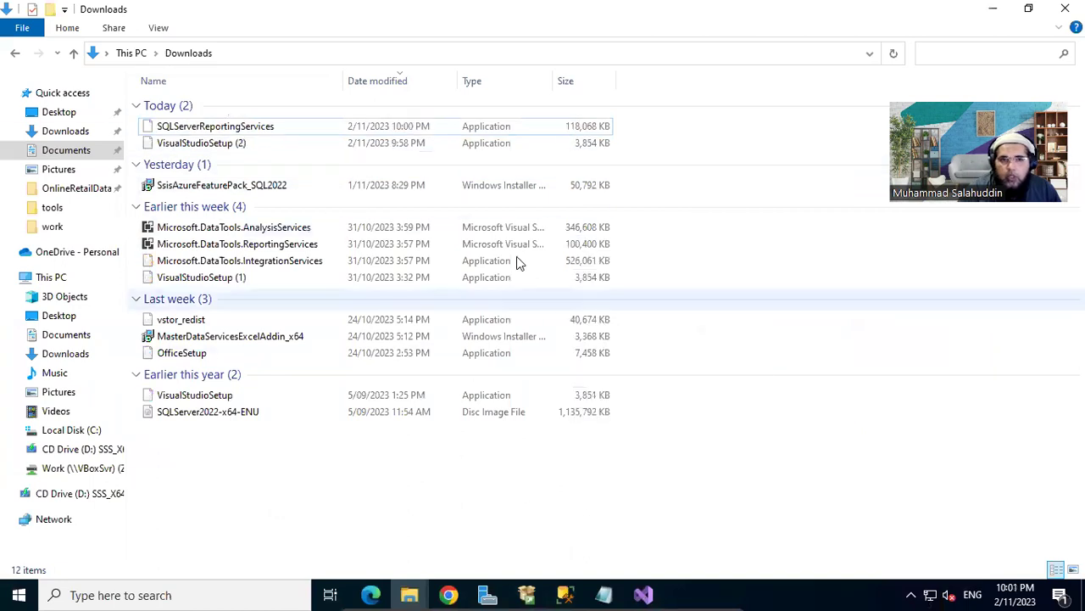
click(264, 132)
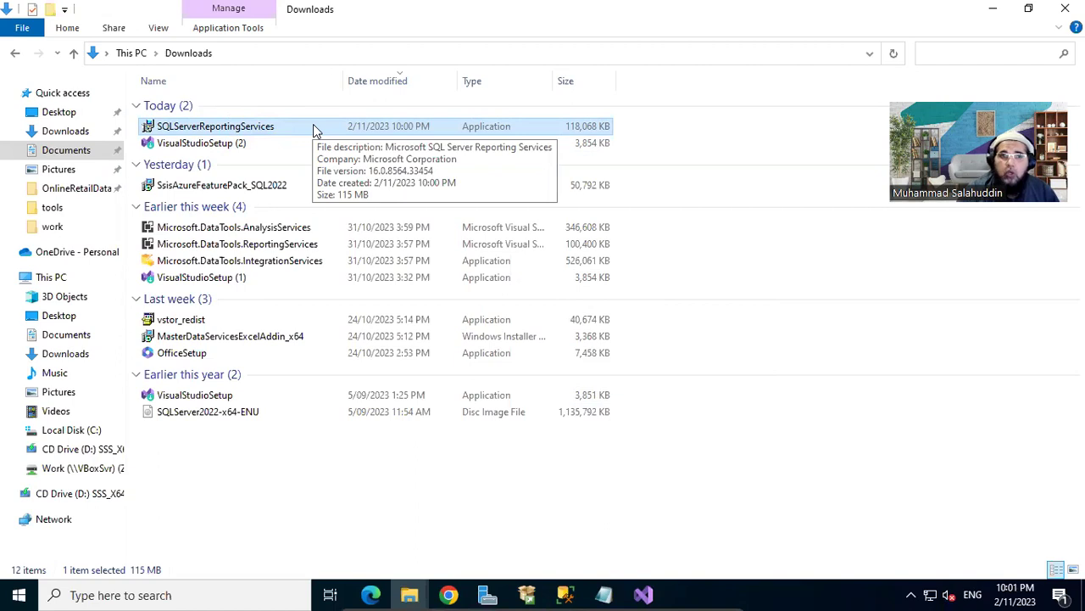
double_click(224, 131)
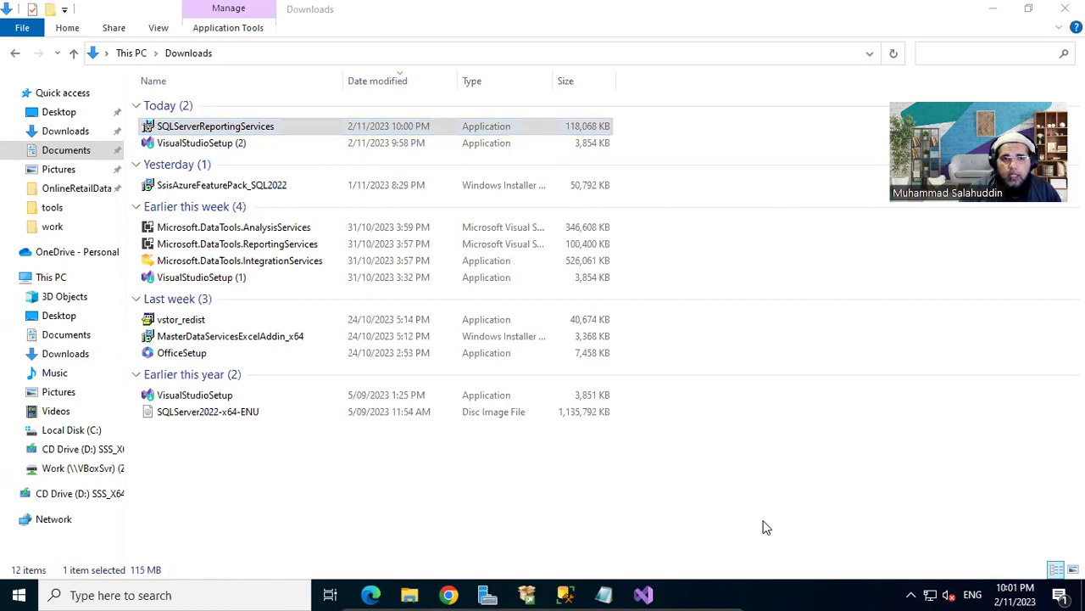
click(643, 594)
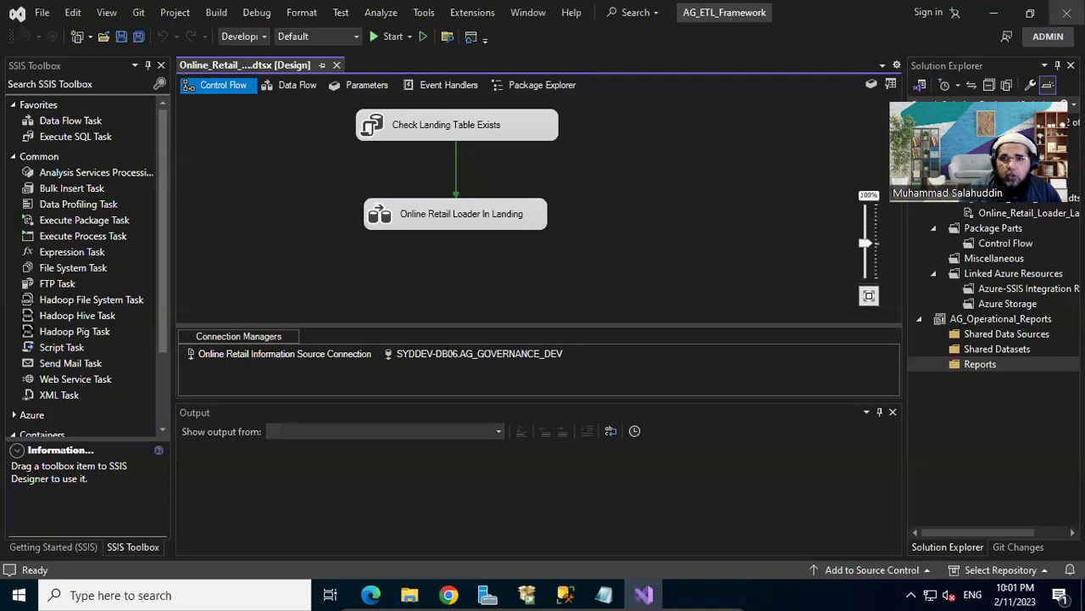
- Choose Install Reporting Services and select the free Developer edition from the editions list
click(1067, 13)
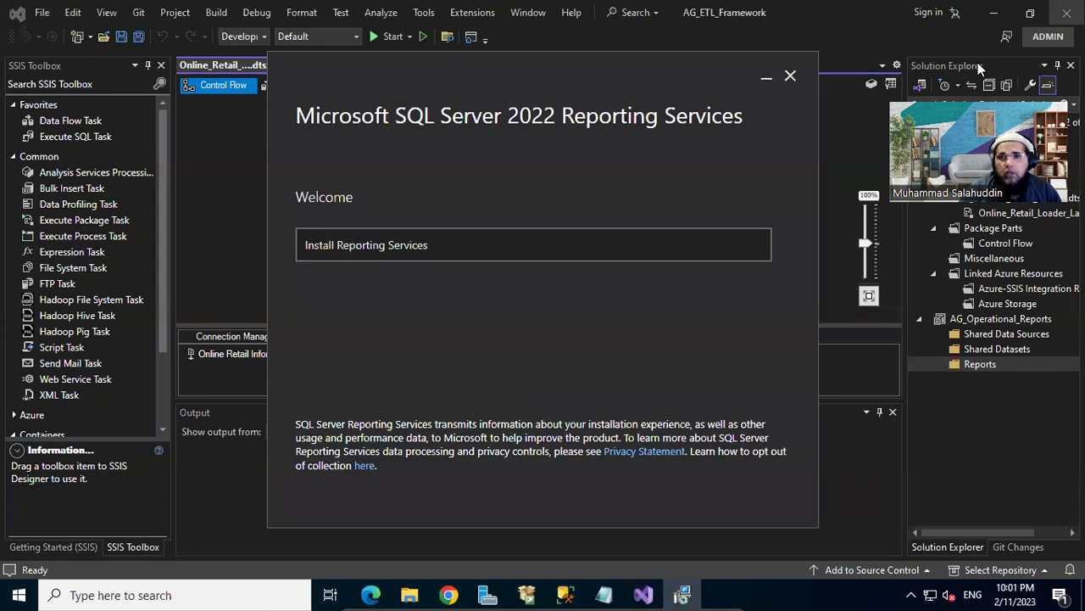
drag(674, 73, 696, 108)
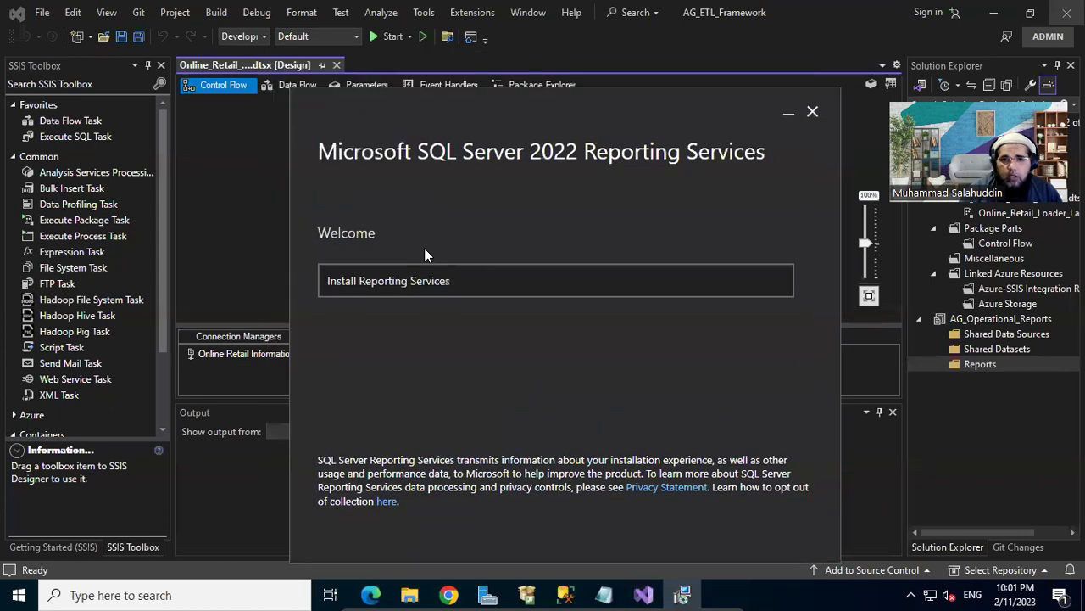
click(469, 282)
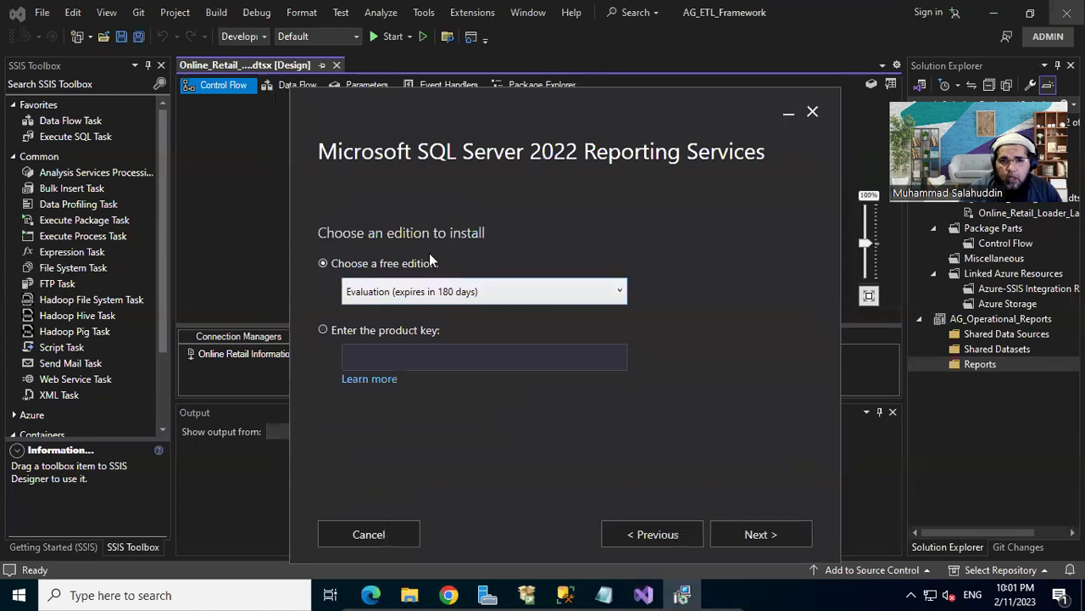
click(465, 290)
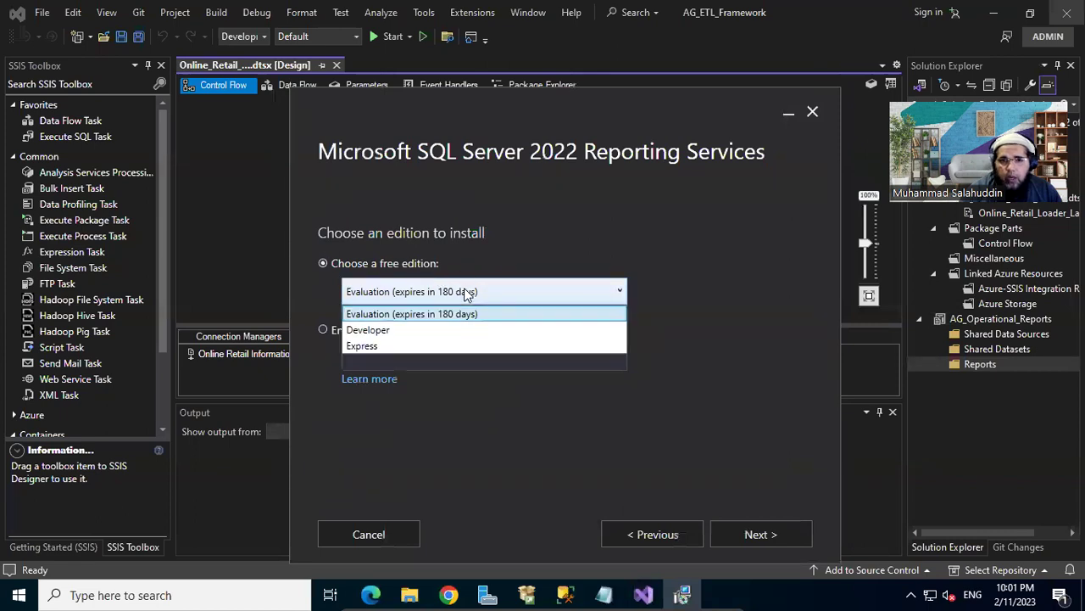
click(511, 328)
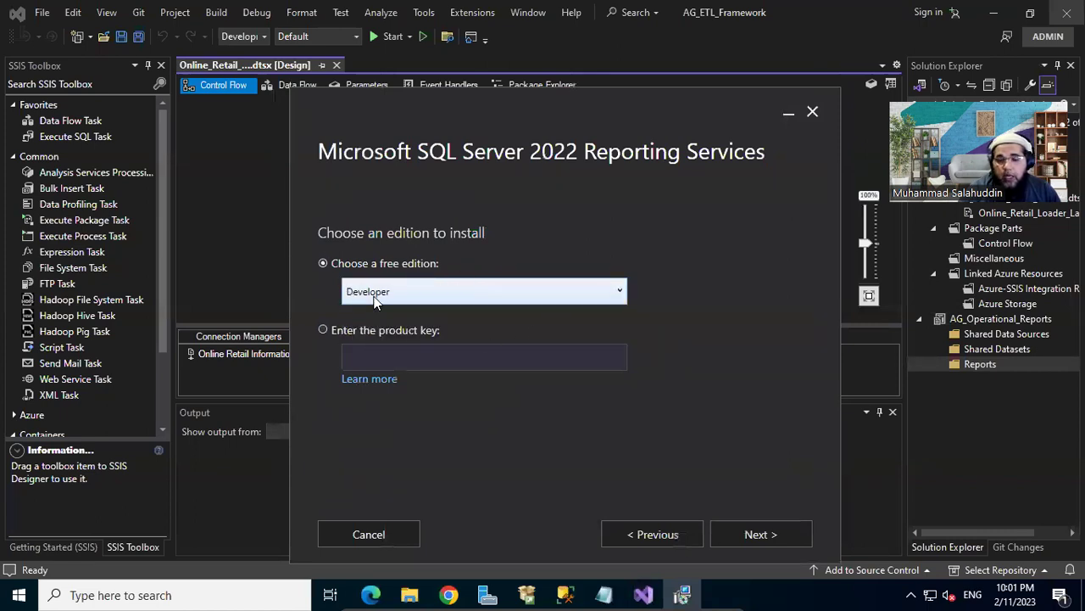
drag(500, 95, 458, 76)
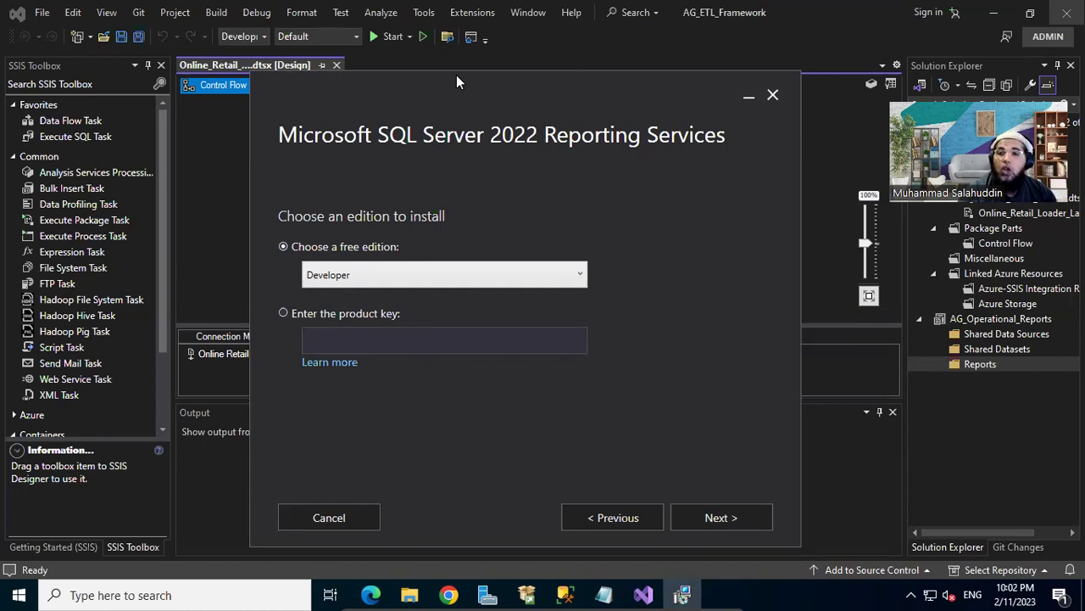
drag(456, 75, 446, 42)
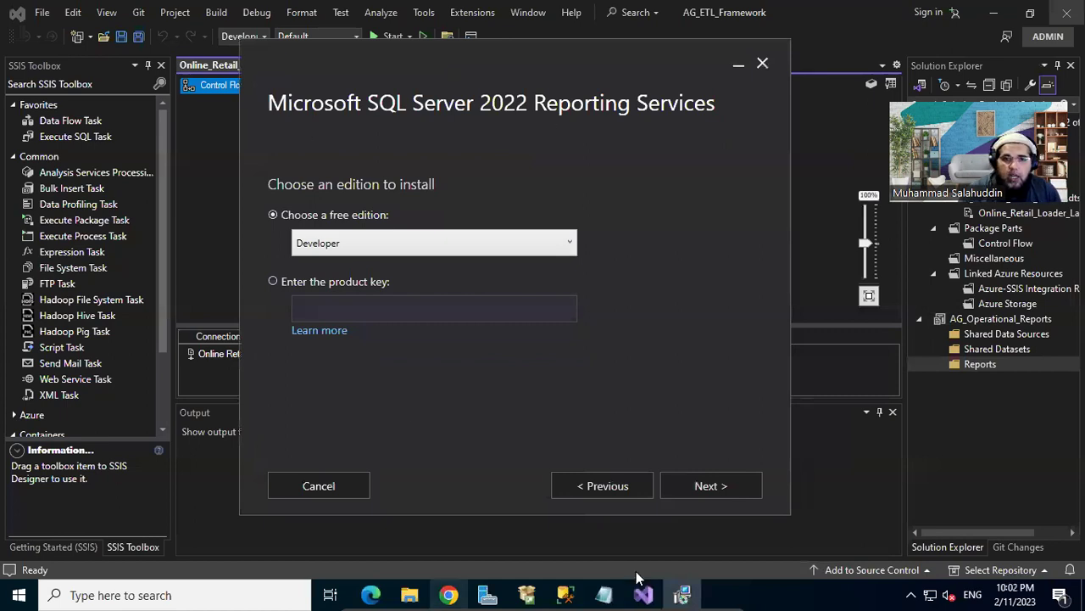
- Accept the license terms and select Install Reporting Services only
click(700, 485)
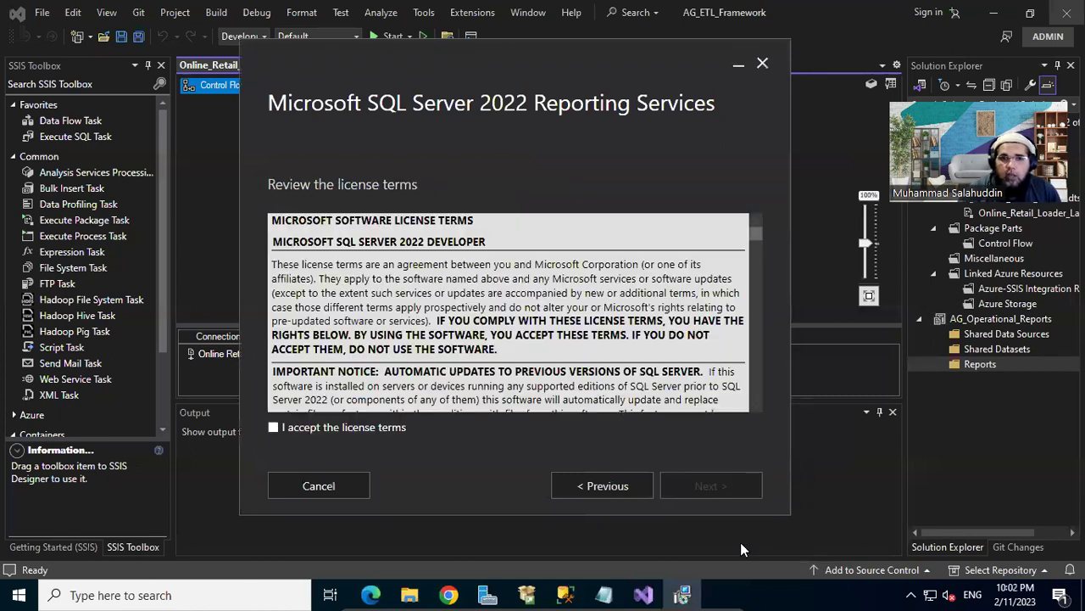
click(314, 427)
click(704, 482)
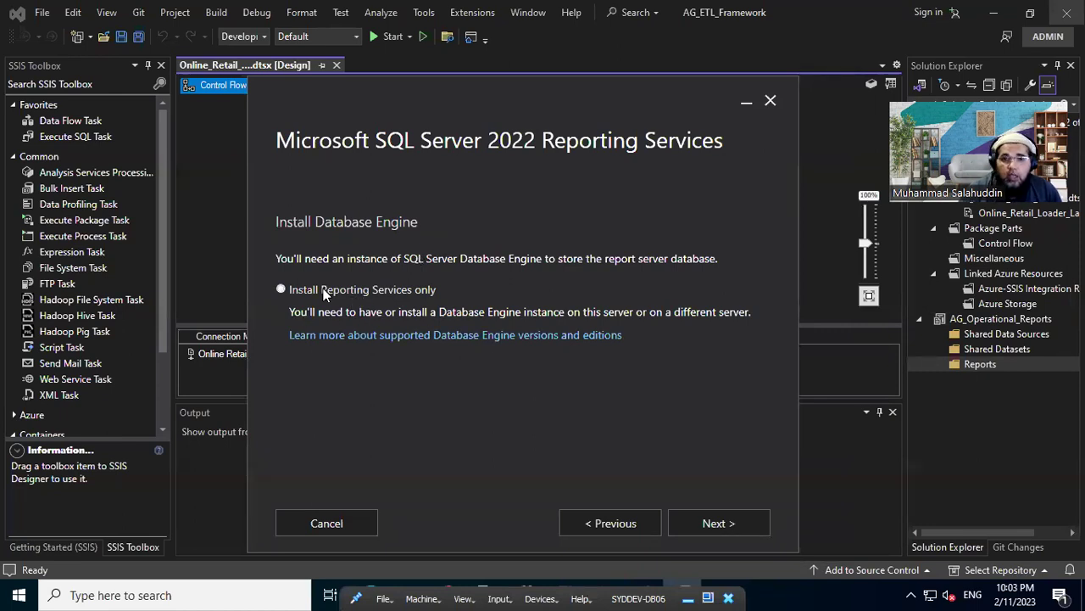
click(349, 291)
click(363, 289)
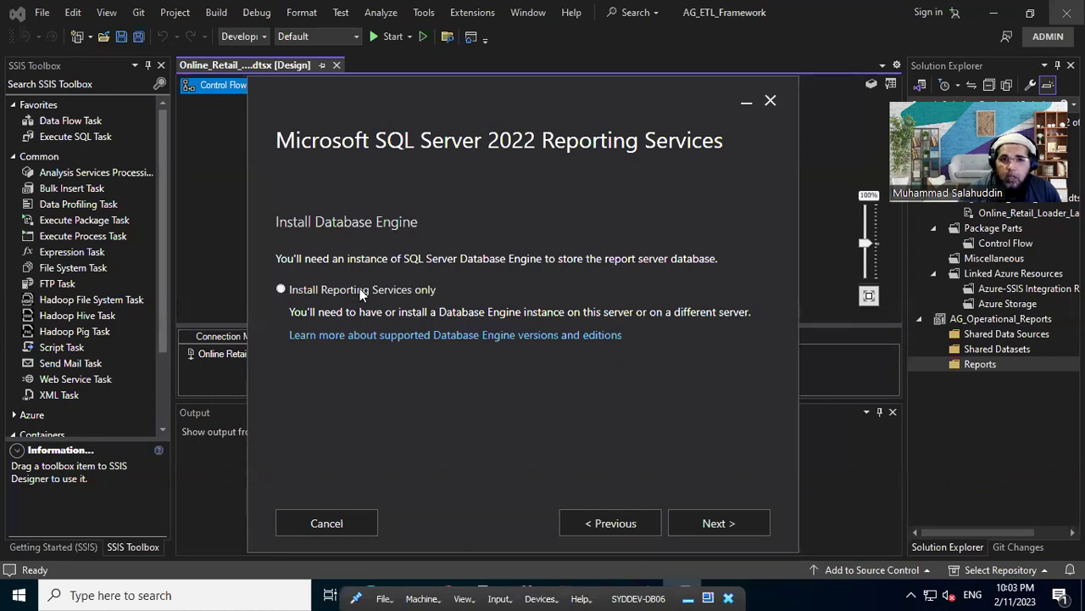
click(738, 523)
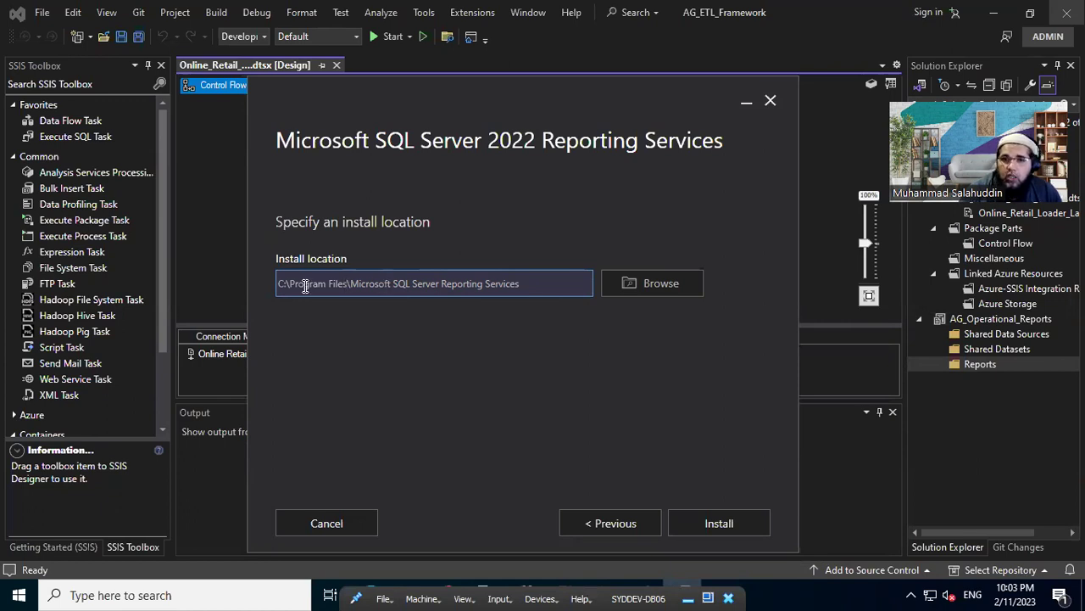
- Install to C:\Program Files\Microsoft SQL Server Reporting Services and wait for Setup completed
click(730, 527)
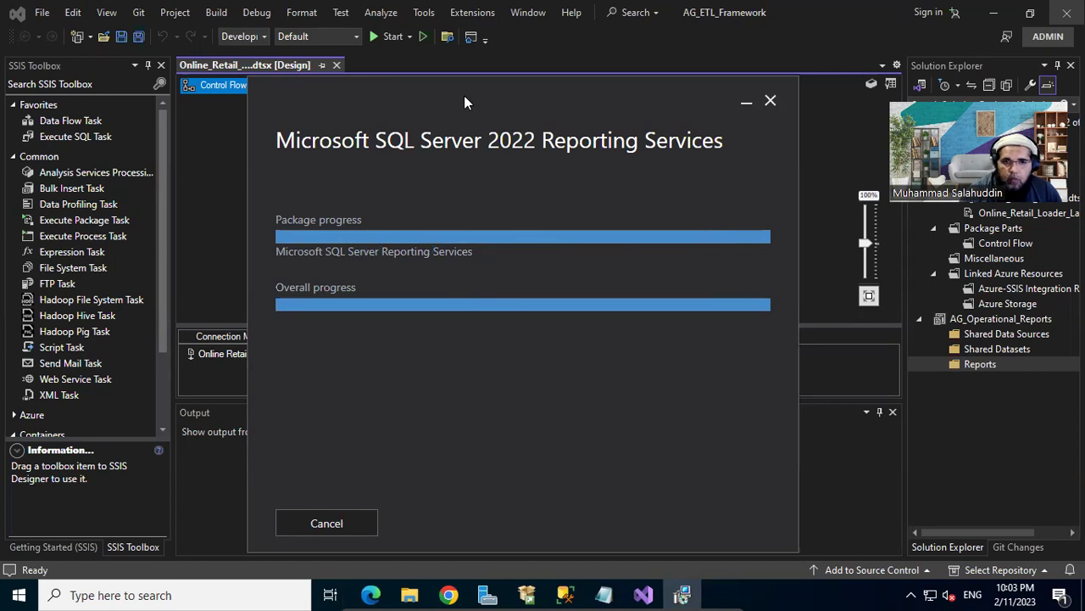
drag(465, 102, 407, 79)
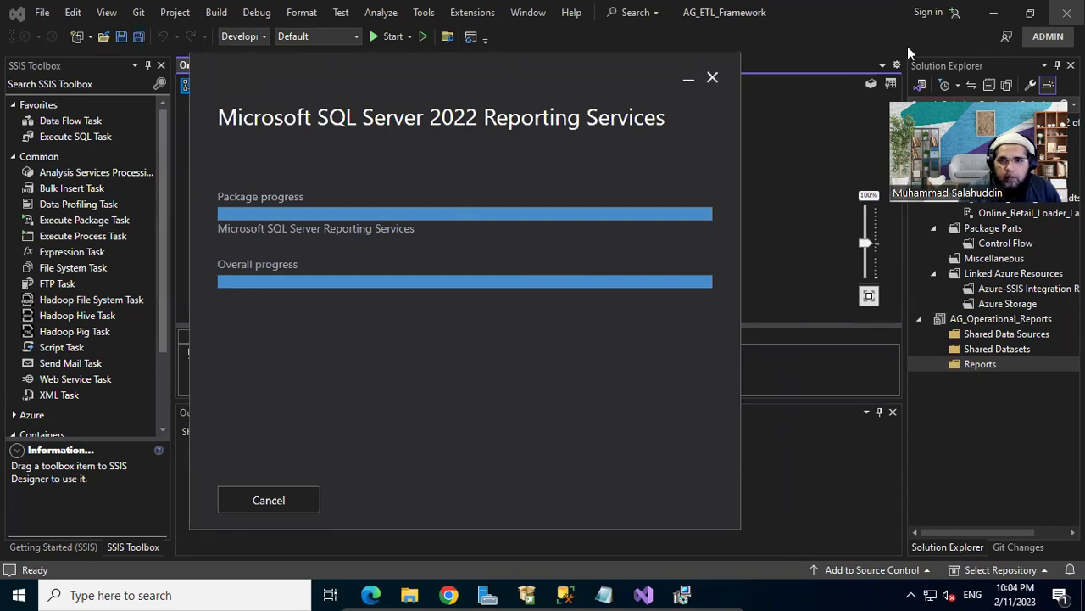
drag(345, 66, 356, 66)
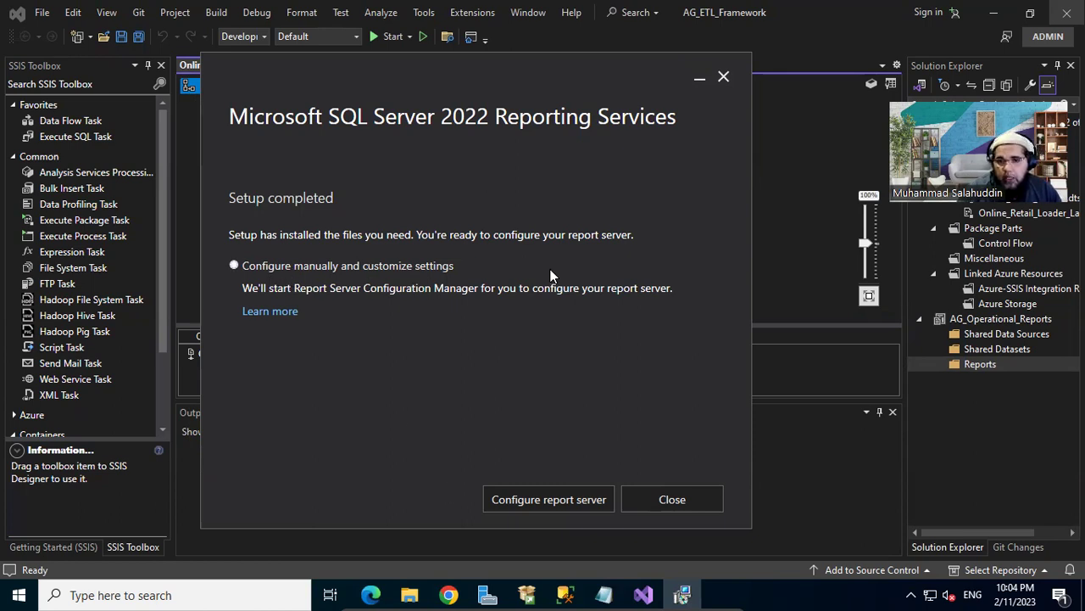
- Close the Setup completed page without configuring the report server
click(669, 498)
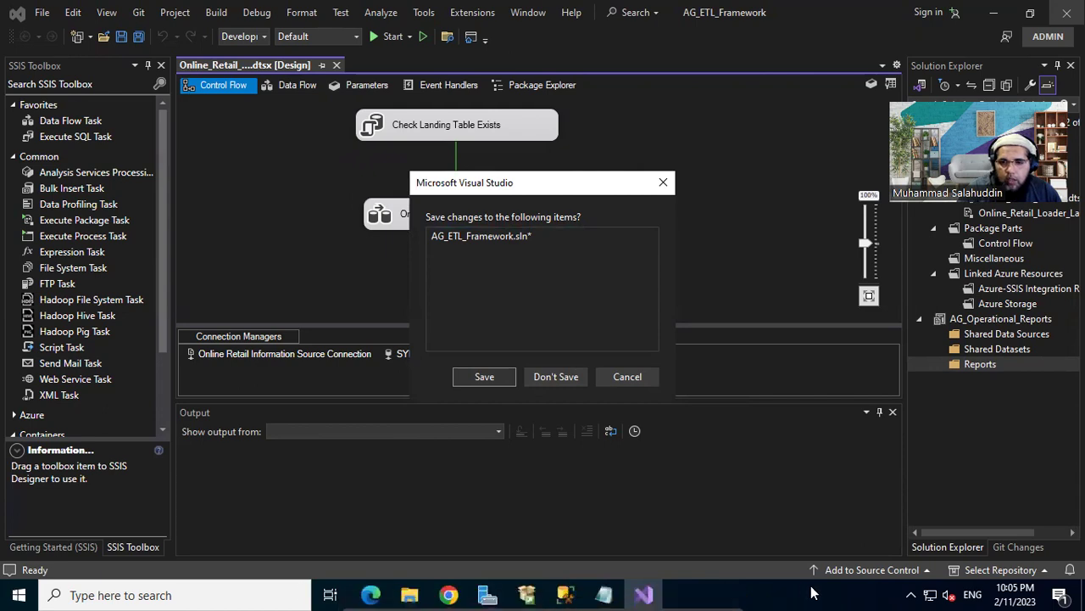
- End Microsoft Visual Studio 2022 from Task Manager, answering its save prompt, then minimize Task Manager
right_click(745, 592)
click(801, 517)
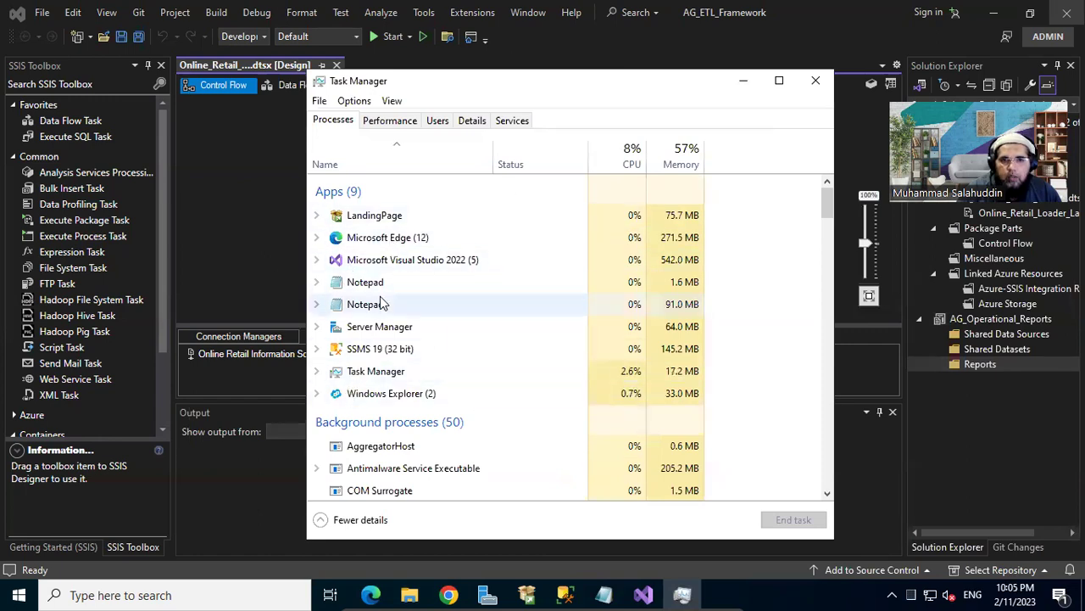
click(470, 264)
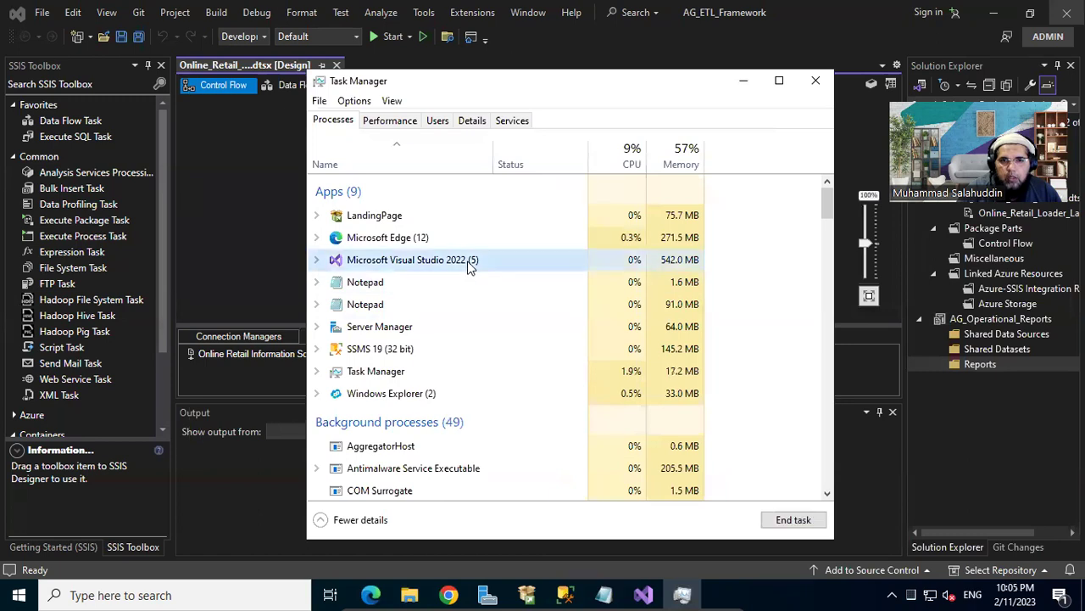
click(18, 594)
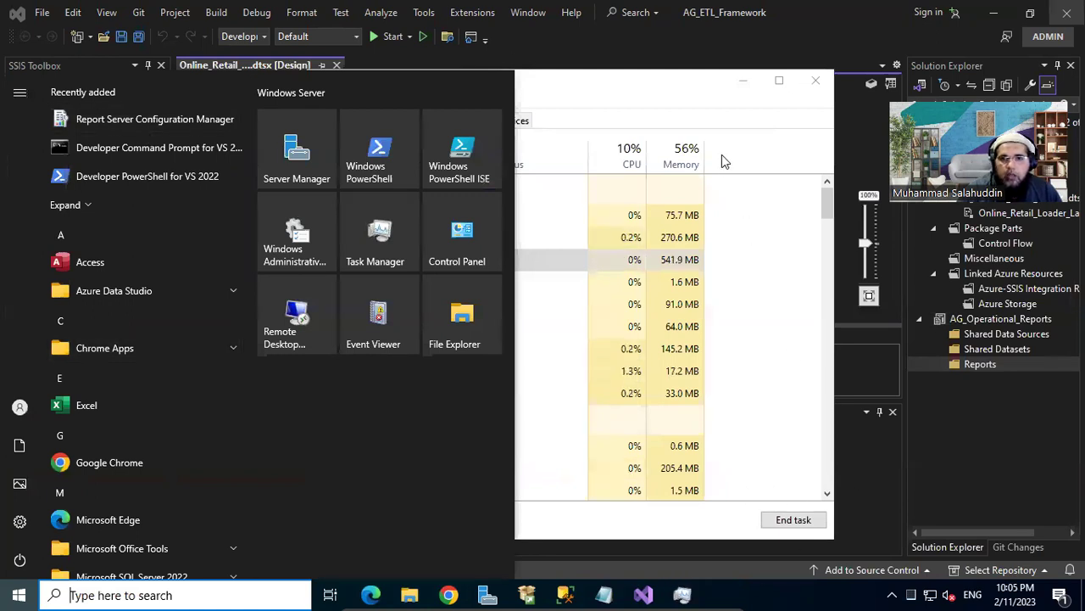
click(647, 100)
drag(630, 90, 761, 81)
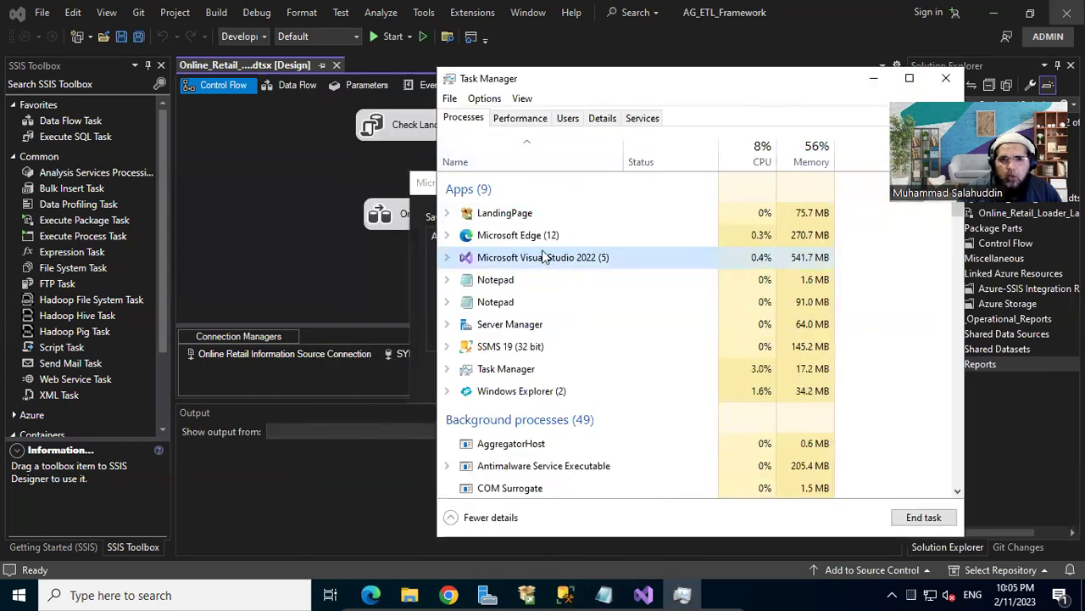
key(Delete)
click(484, 377)
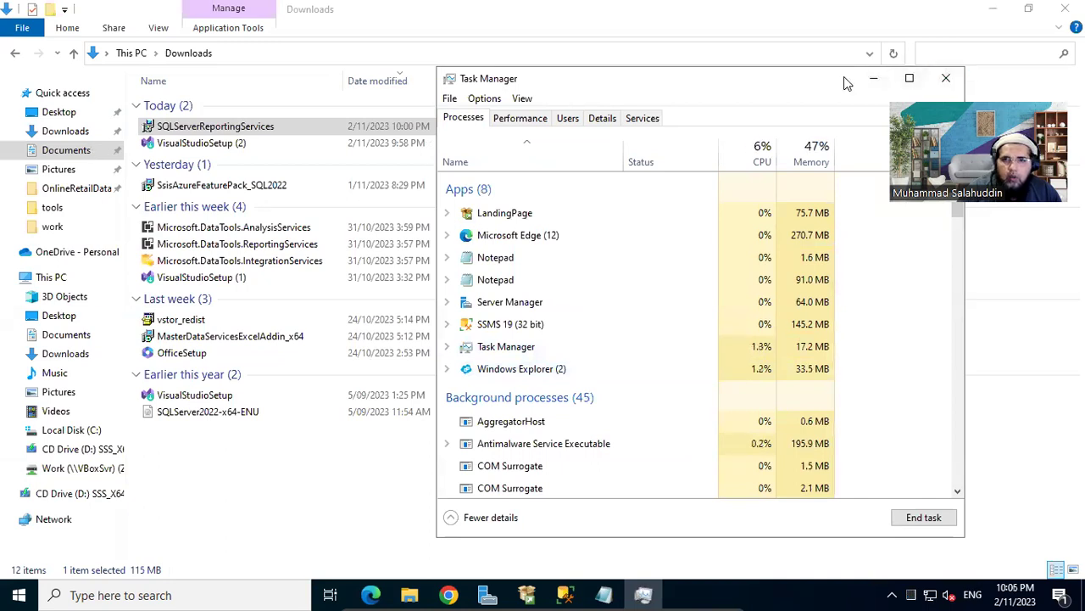
click(868, 85)
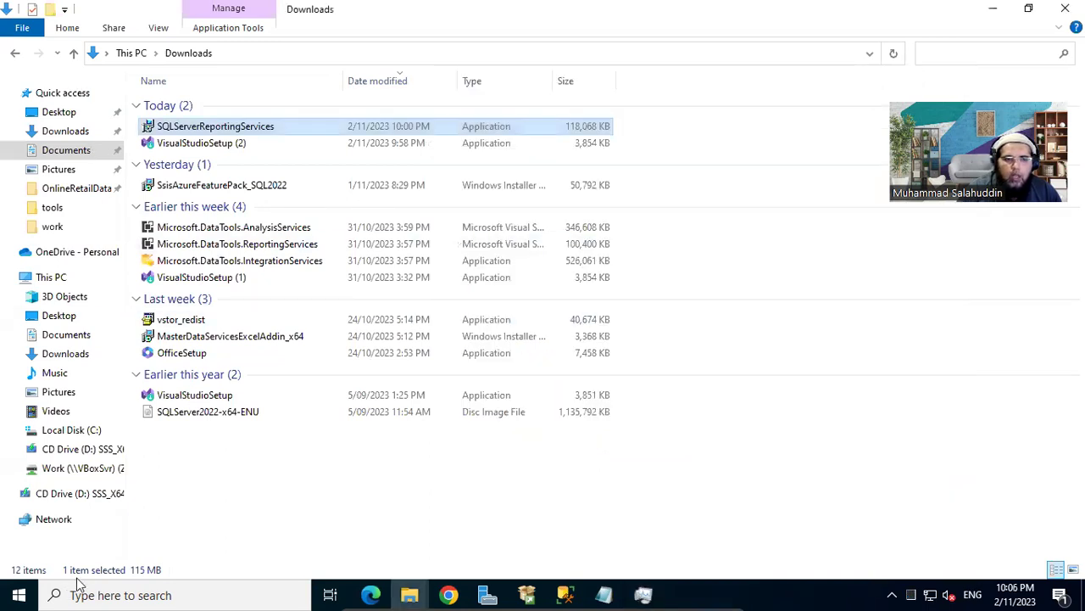
- Open the Start menu showing Report Server Configuration Manager under recently added apps
click(21, 594)
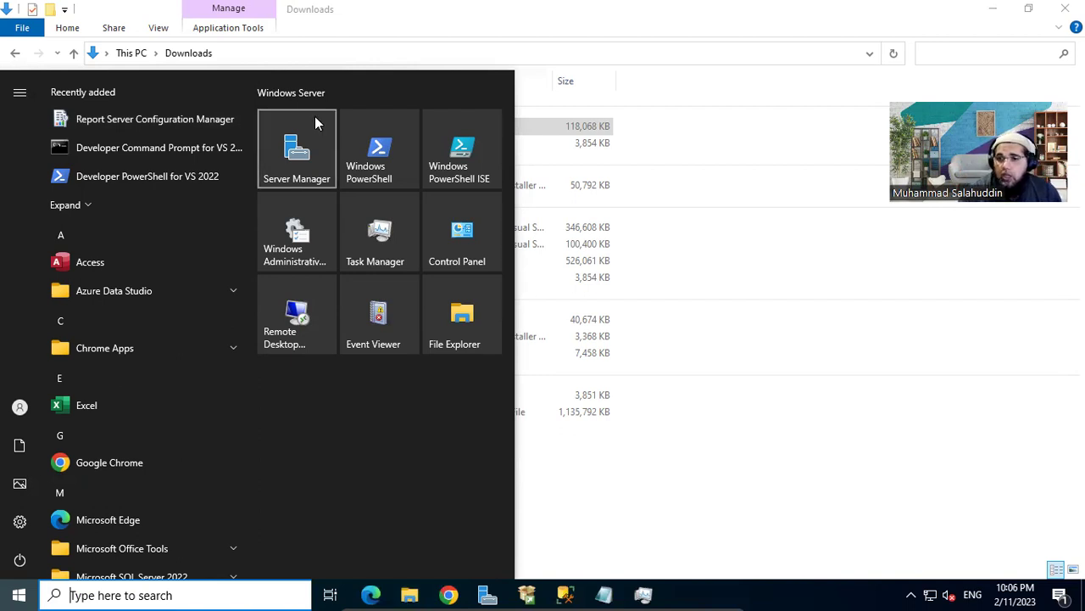
- Connect Report Server Configuration Manager to the SSRS instance on server SYDDEV-DB06
click(148, 116)
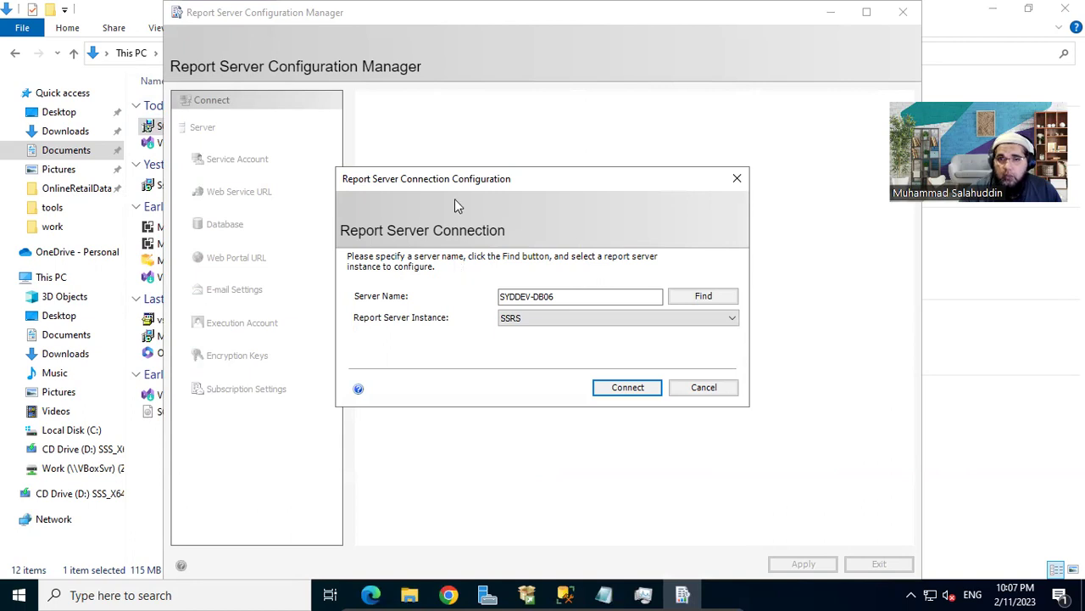
drag(496, 183, 490, 127)
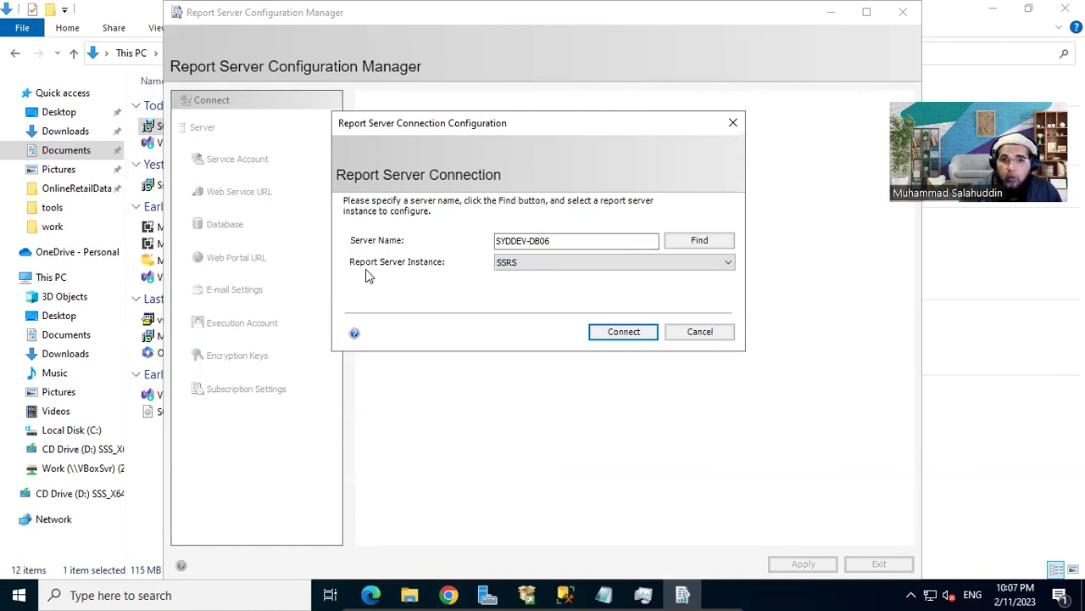
click(659, 267)
click(659, 267)
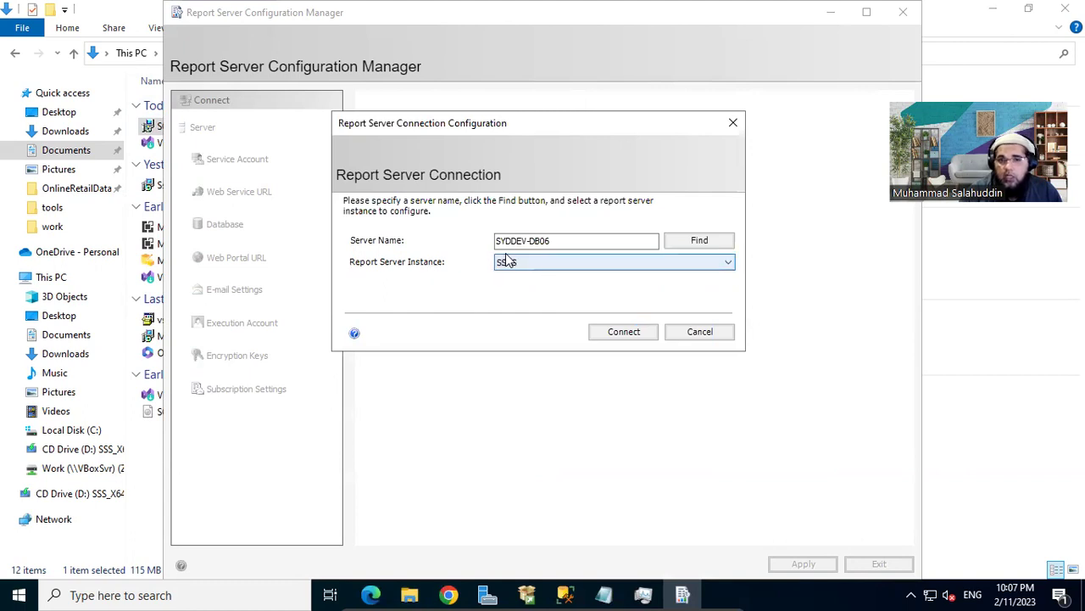
click(651, 336)
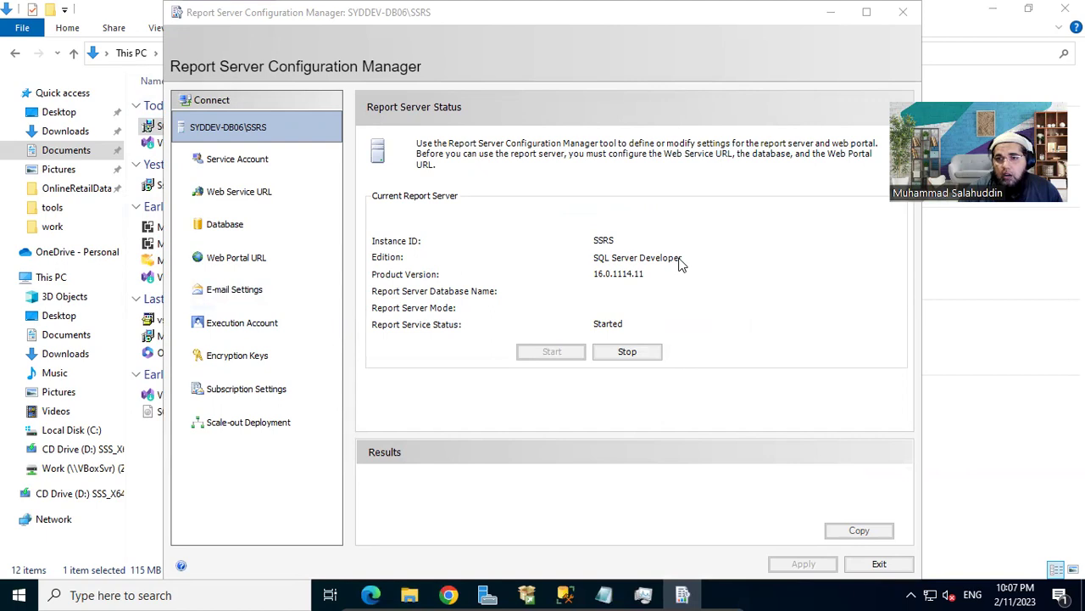
- Open Services, auto-fit the Name column, and select SQL Server Reporting Services to check its status
click(8, 594)
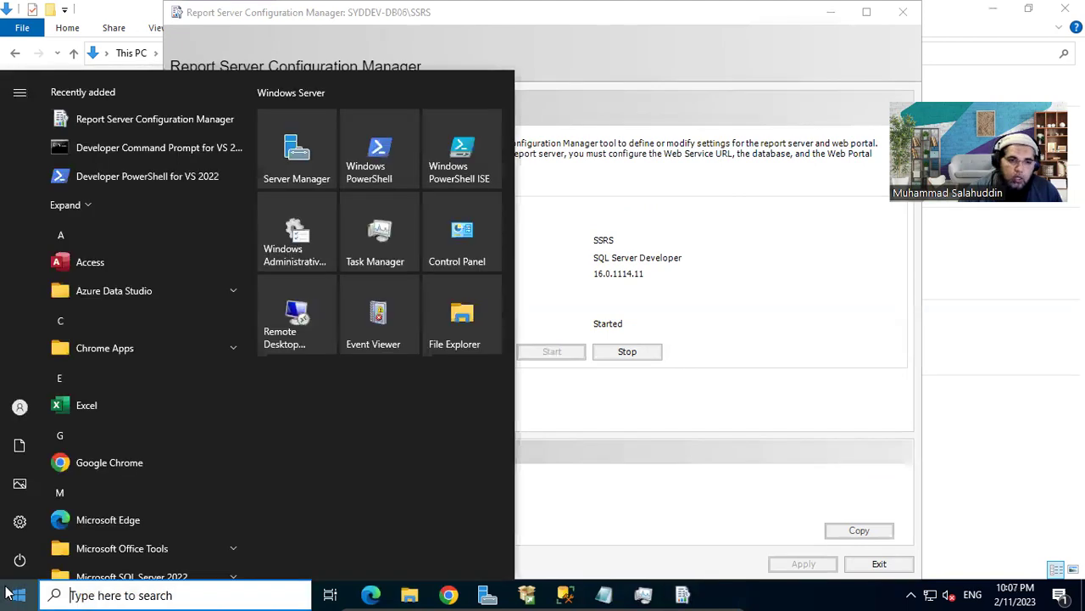
text(servic)
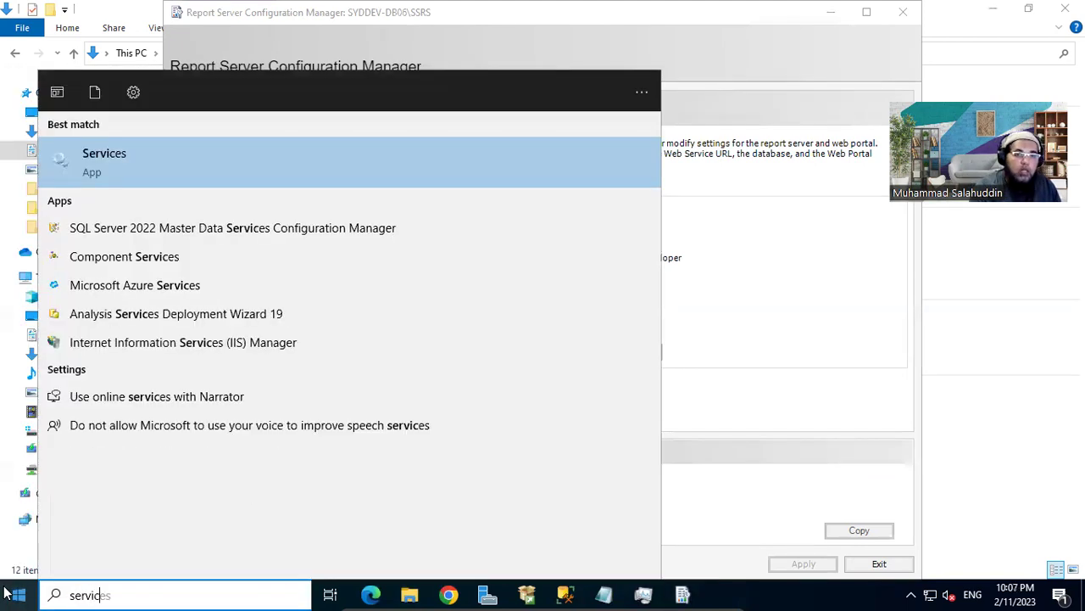
click(7, 594)
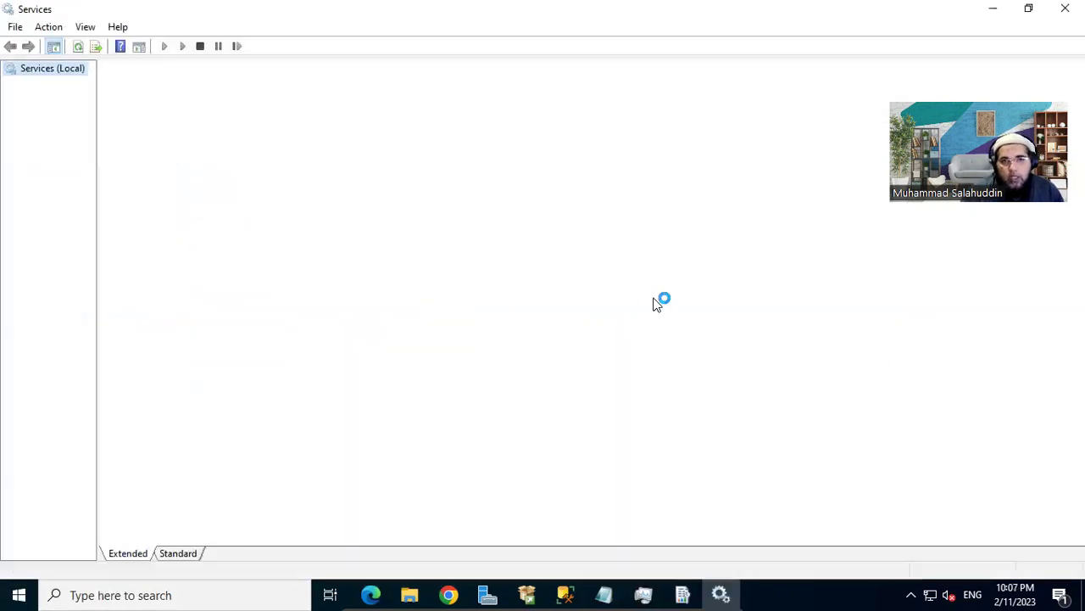
click(316, 318)
key(s)
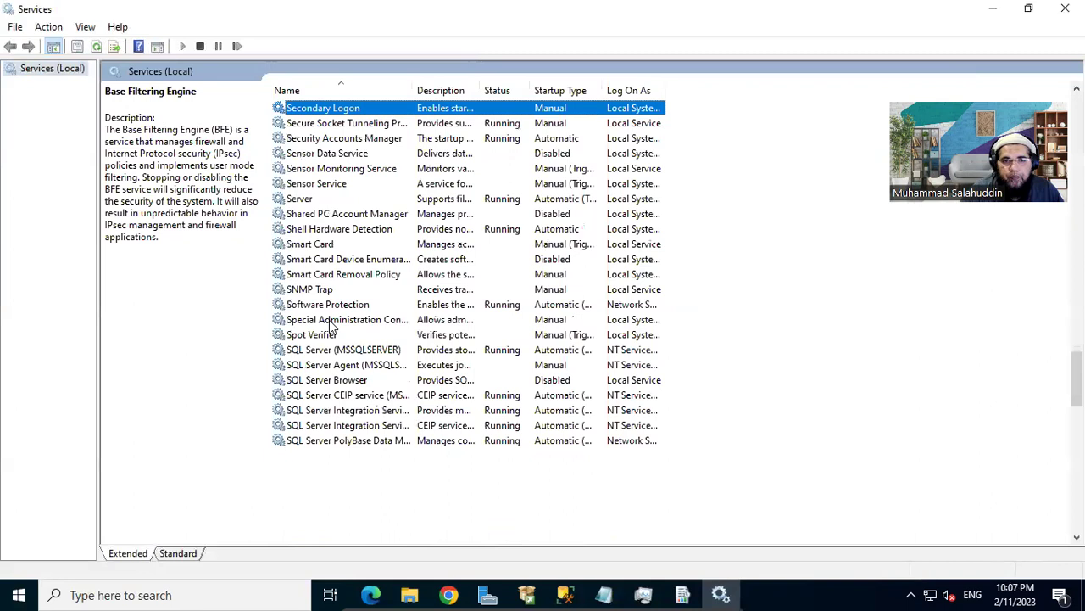
double_click(414, 88)
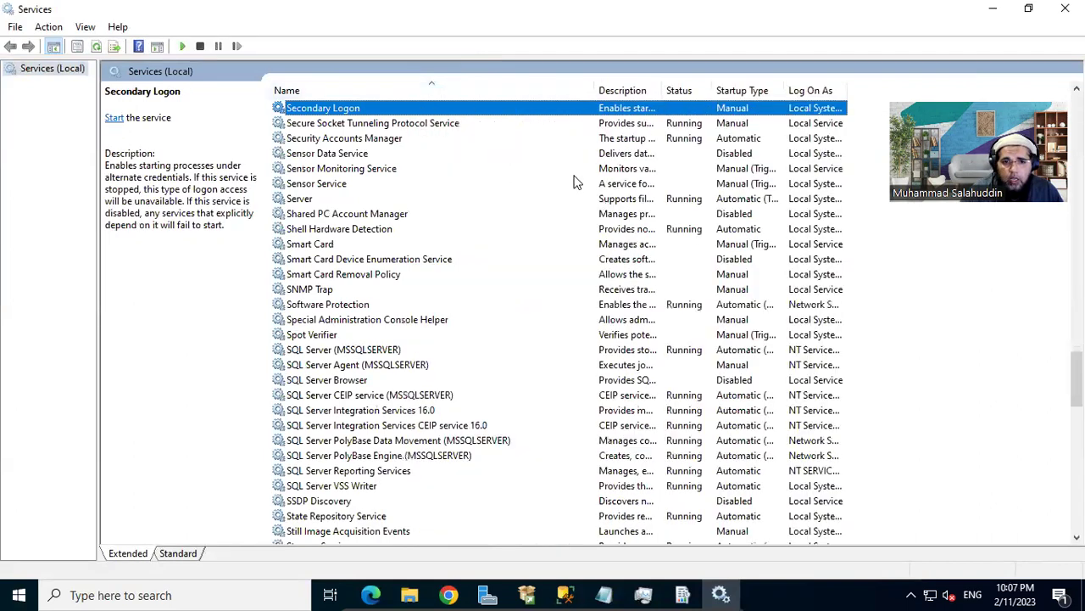
click(363, 485)
click(425, 471)
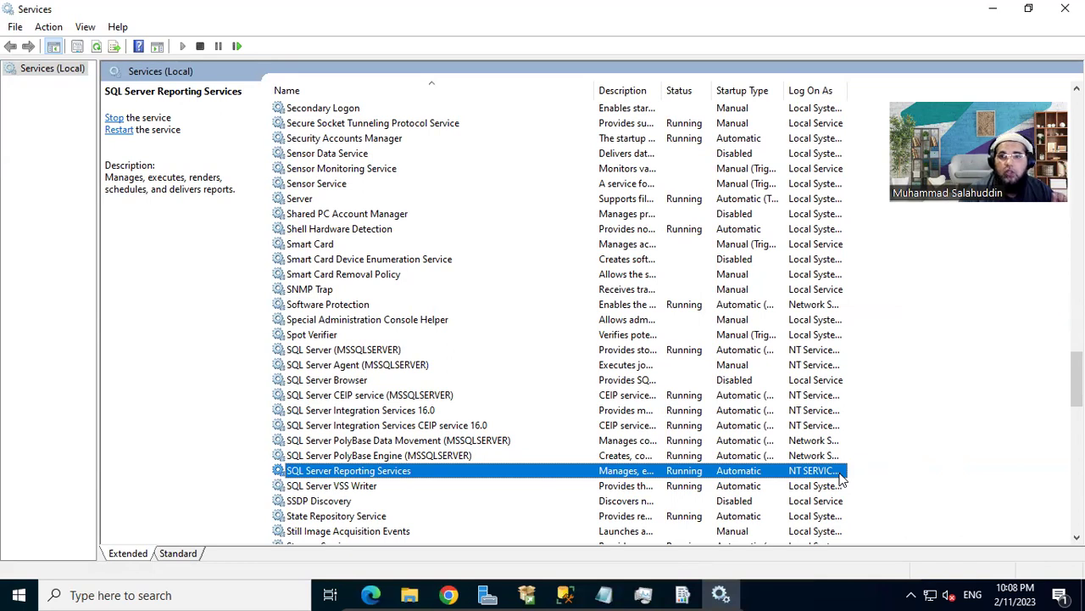
- Review the Service Account and Web Service URL (TCP port 80) pages, then return to Master Data Services
click(1002, 9)
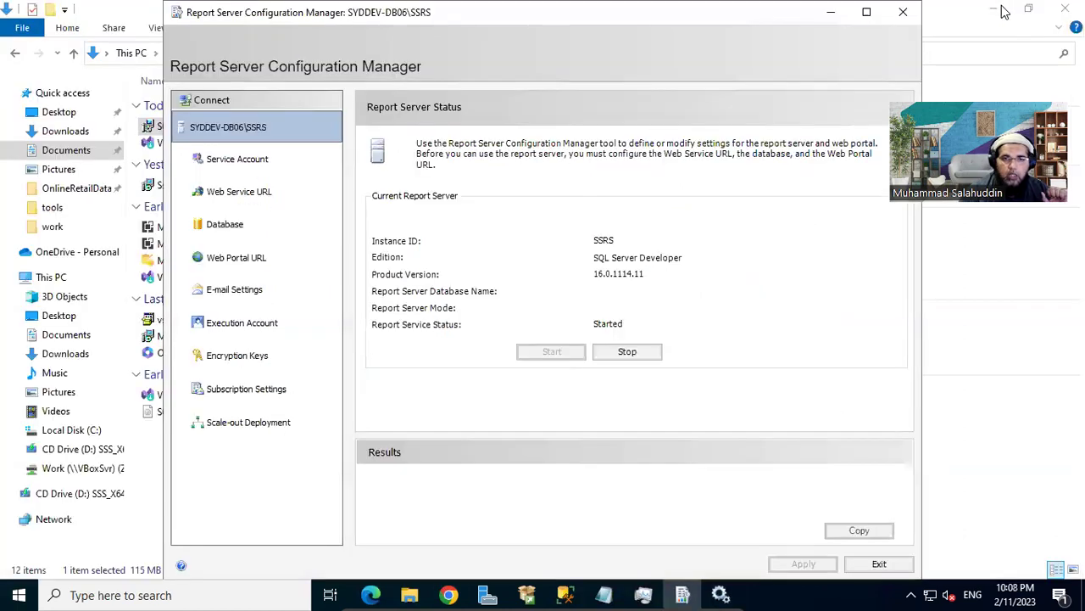
click(233, 161)
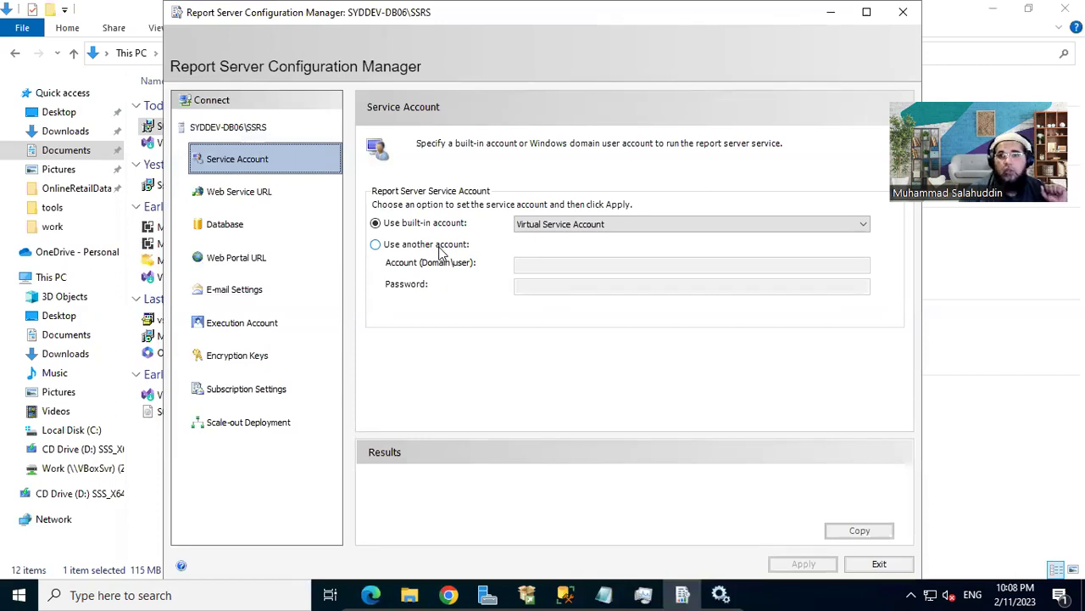
click(261, 193)
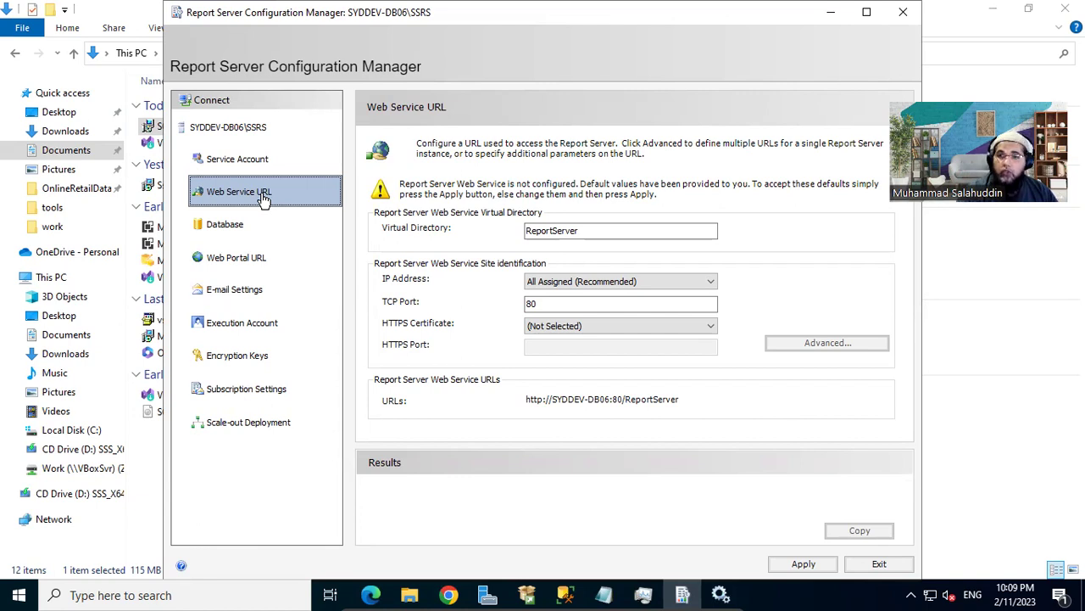
click(371, 594)
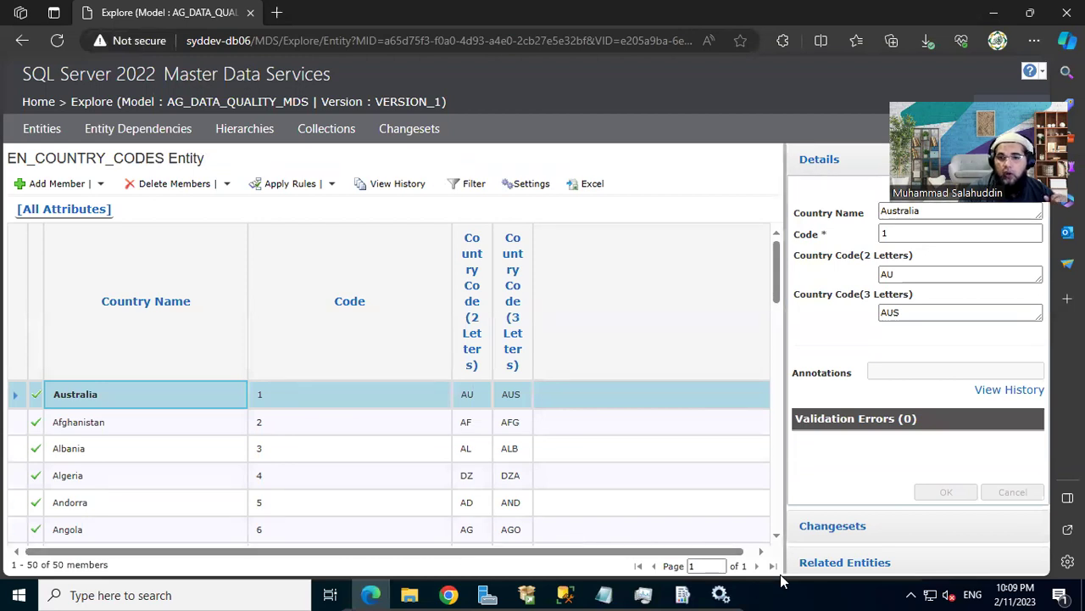
mouse_move(734, 593)
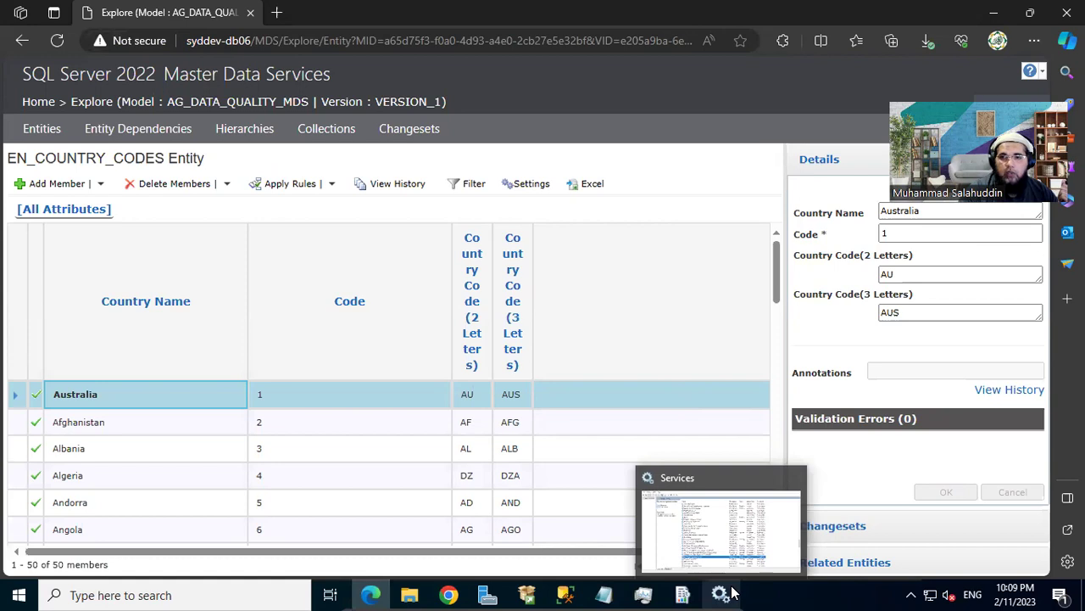
click(682, 594)
click(573, 302)
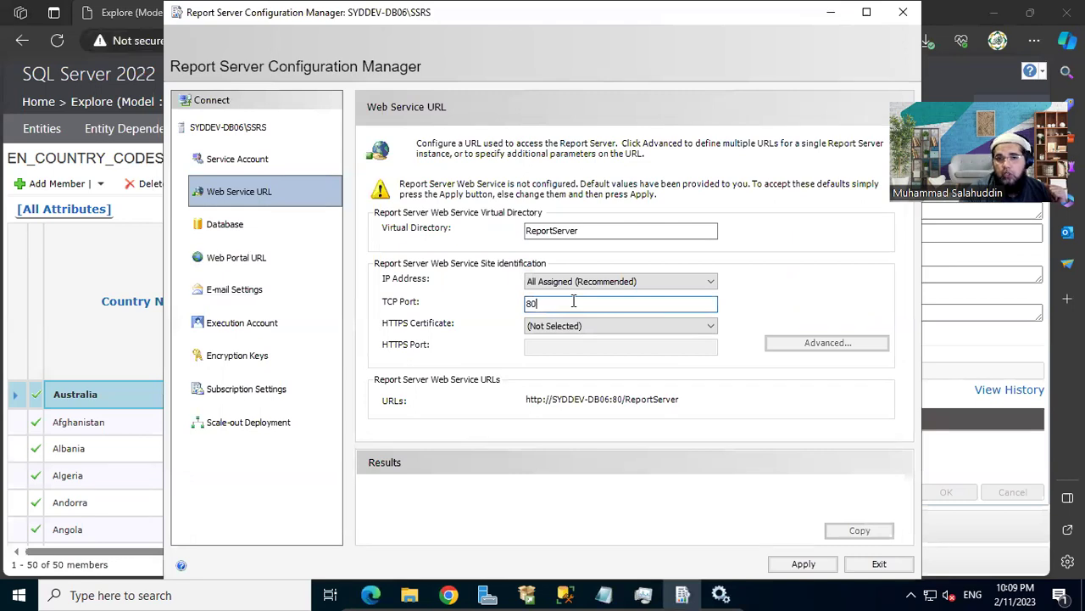
click(370, 594)
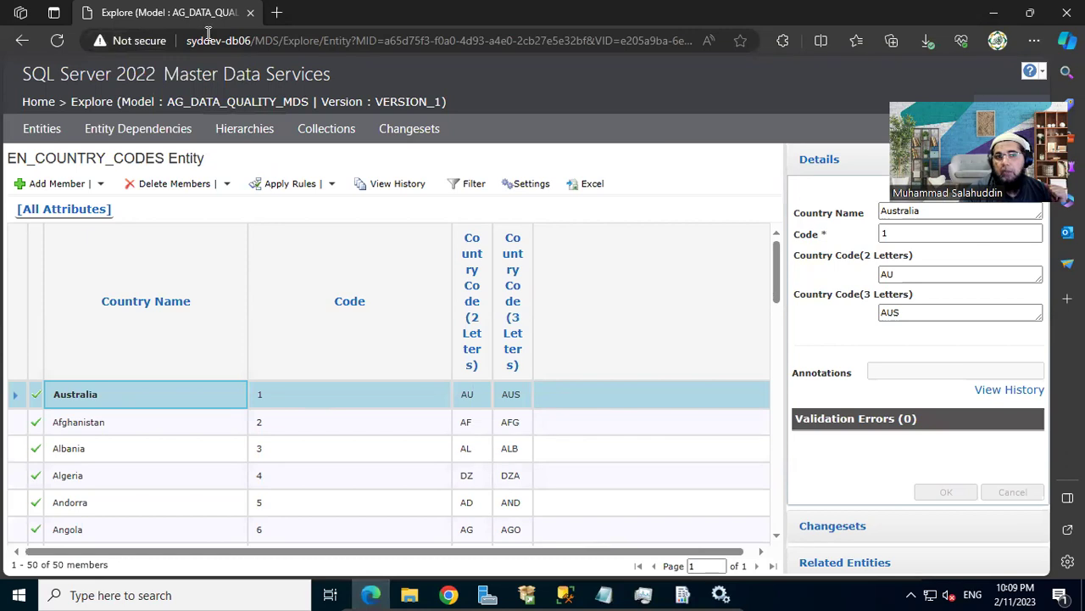
click(243, 44)
click(255, 45)
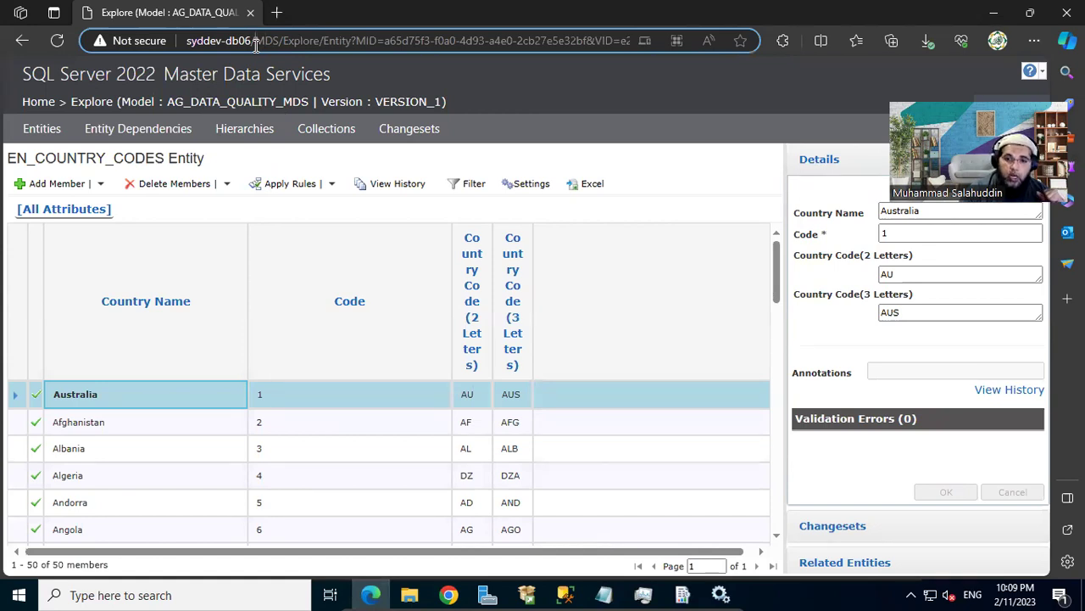
mouse_move(683, 593)
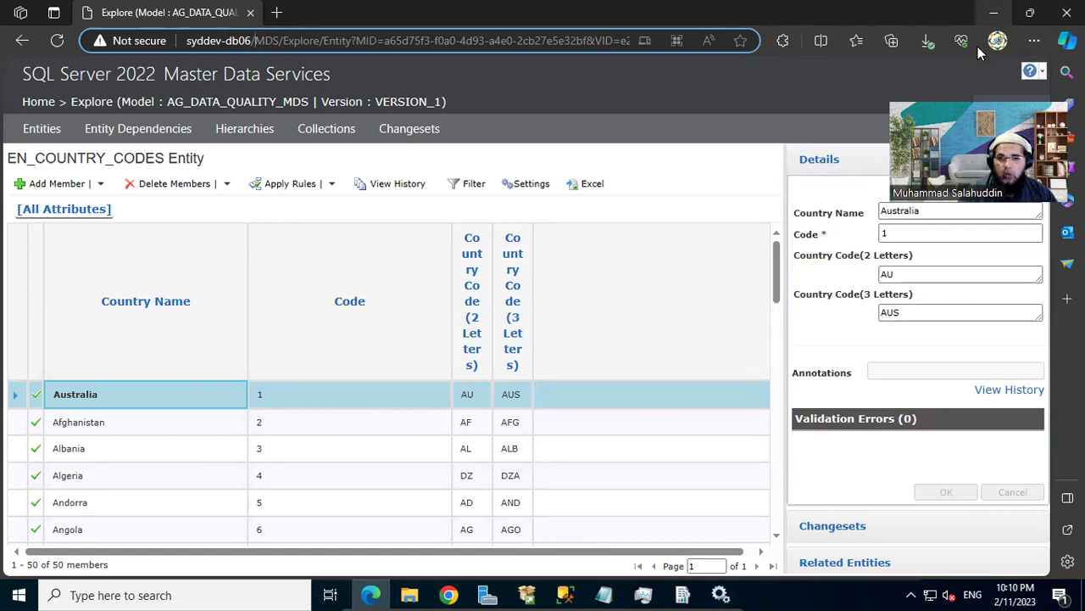
- Change the web service TCP port from 80 to 4000, with HTTPS certificate (Not Selected), and apply
click(683, 595)
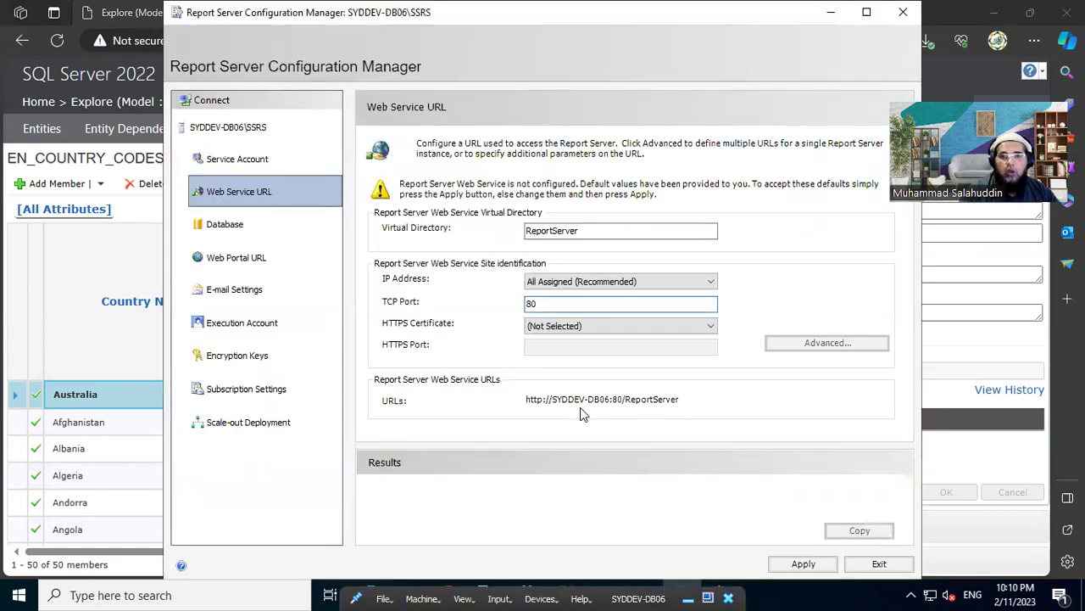
double_click(567, 302)
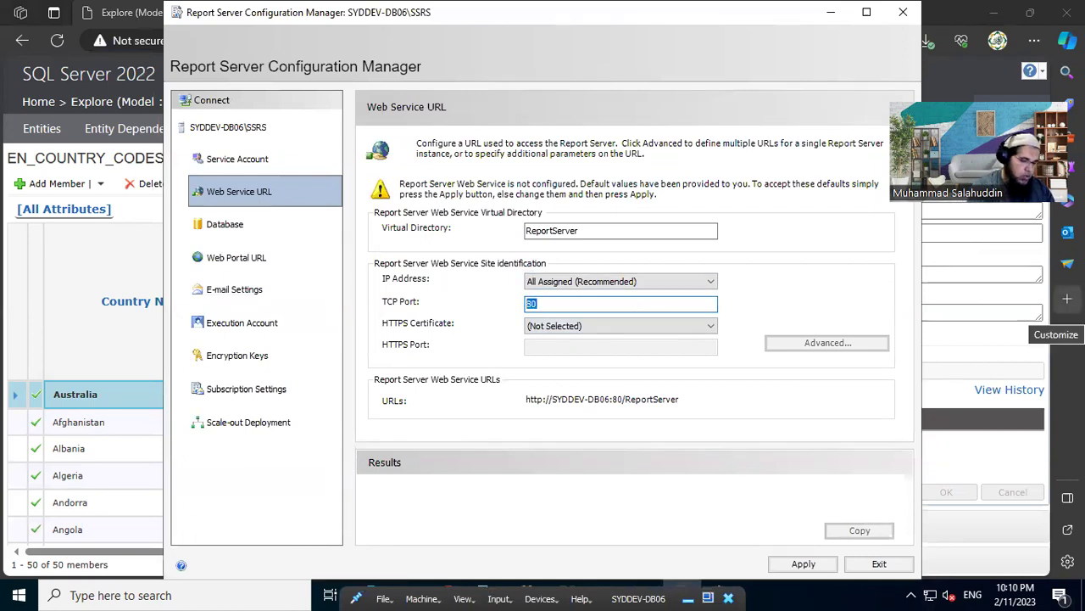
text(40)
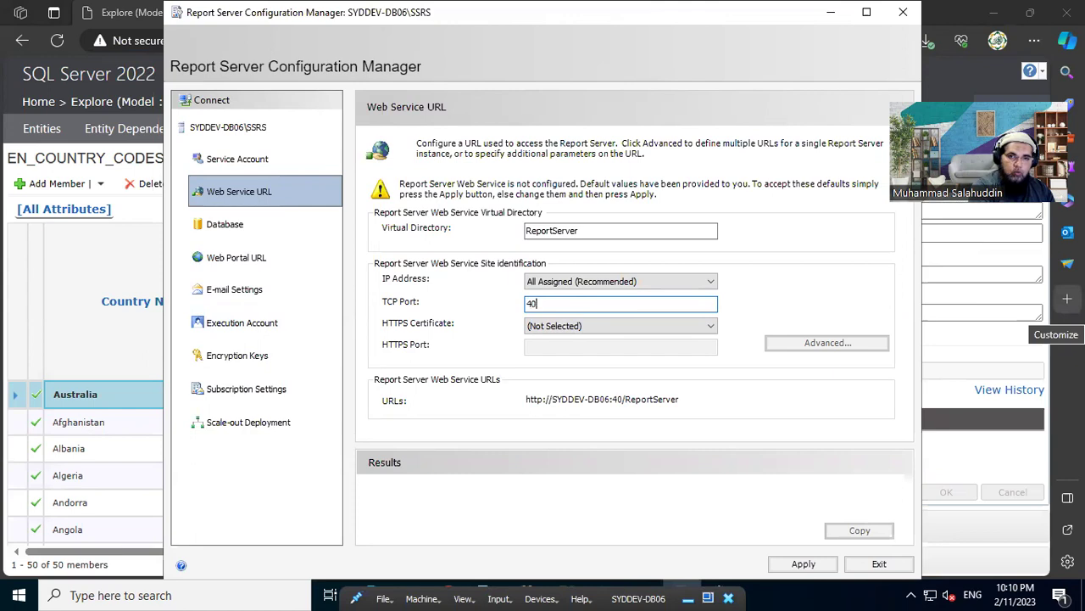
text(00)
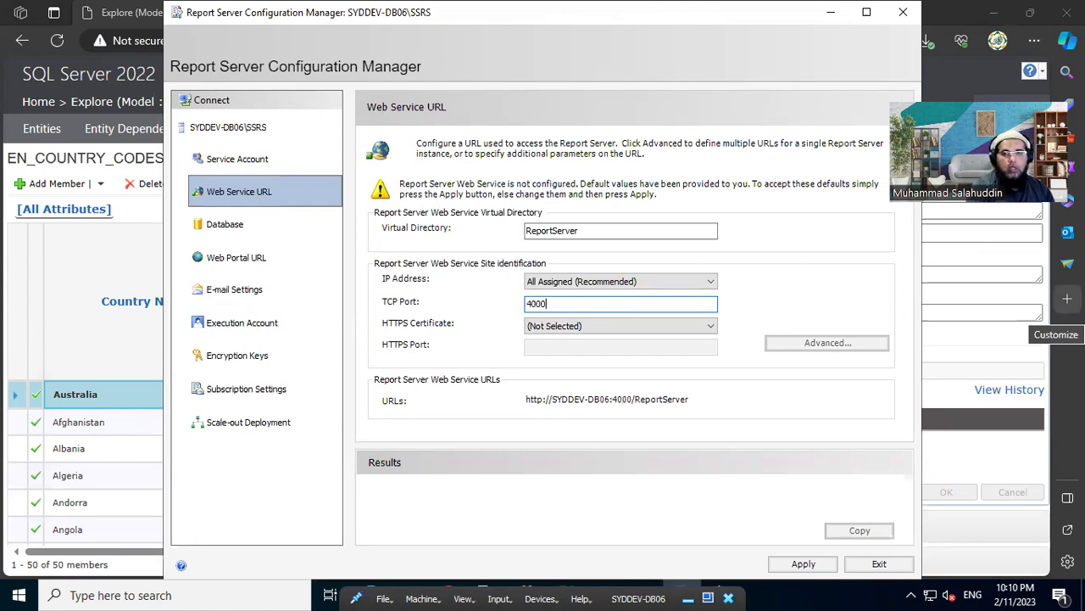
click(604, 327)
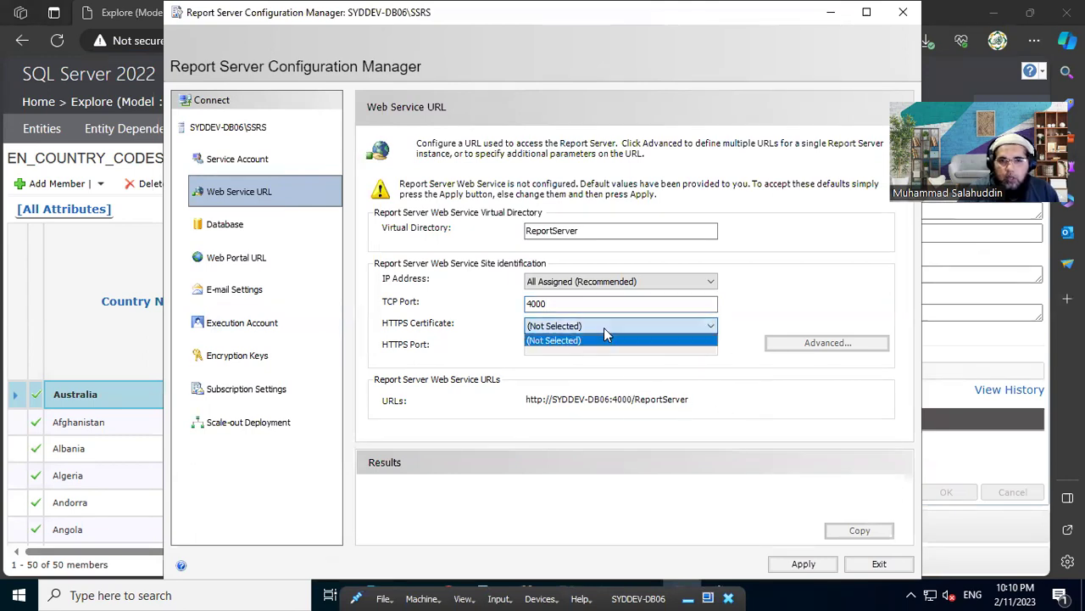
click(678, 330)
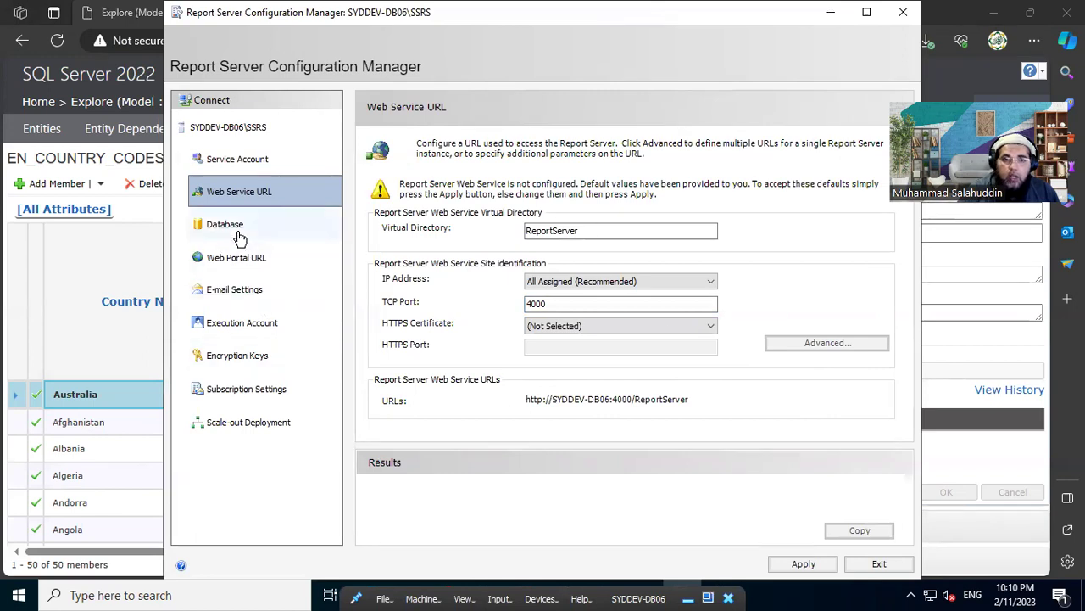
click(803, 563)
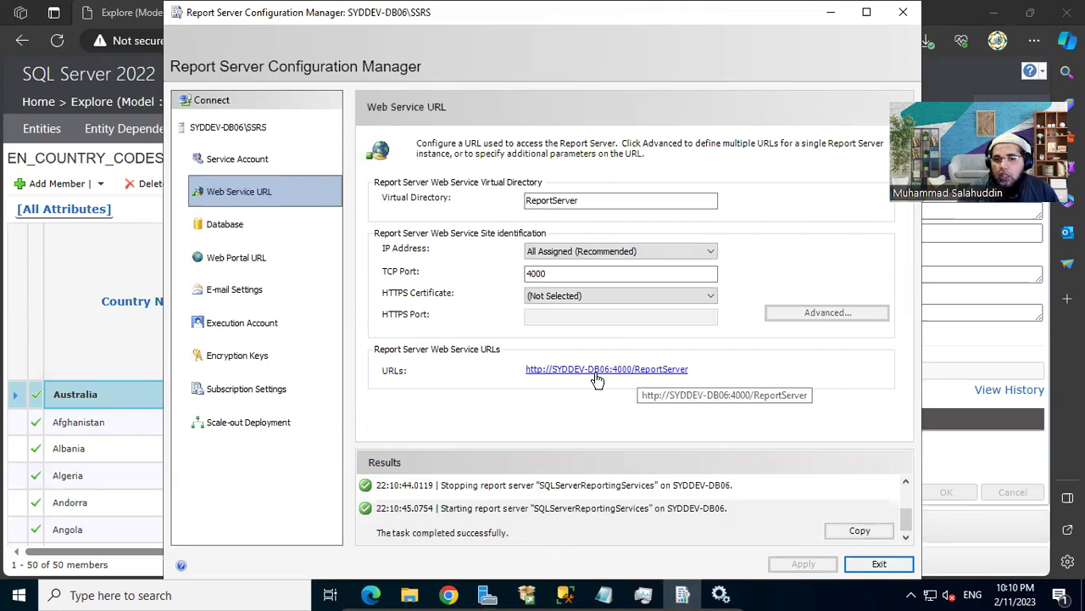
click(677, 370)
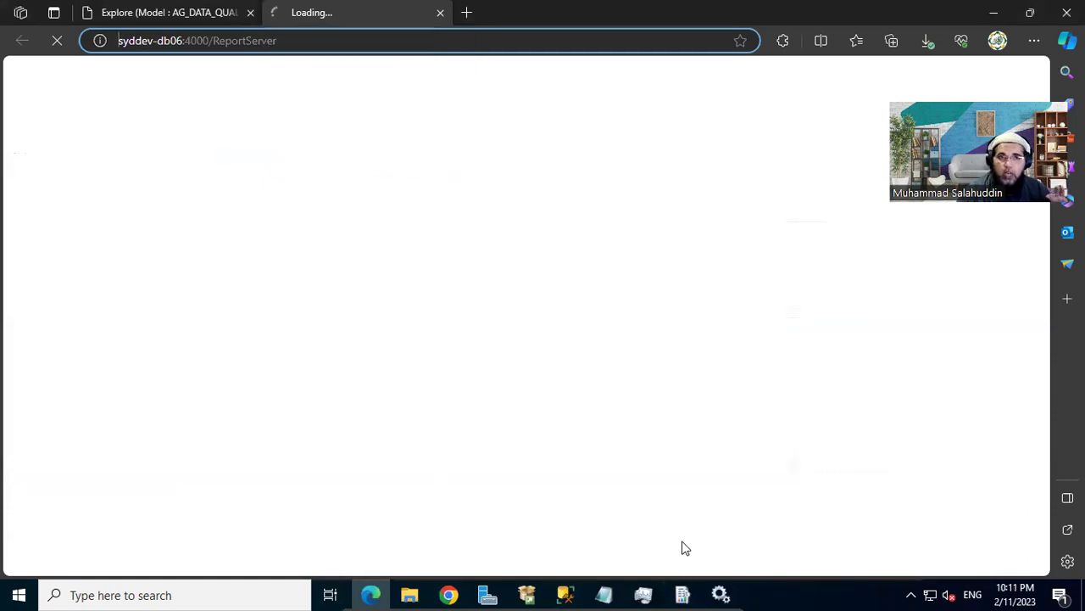
click(683, 594)
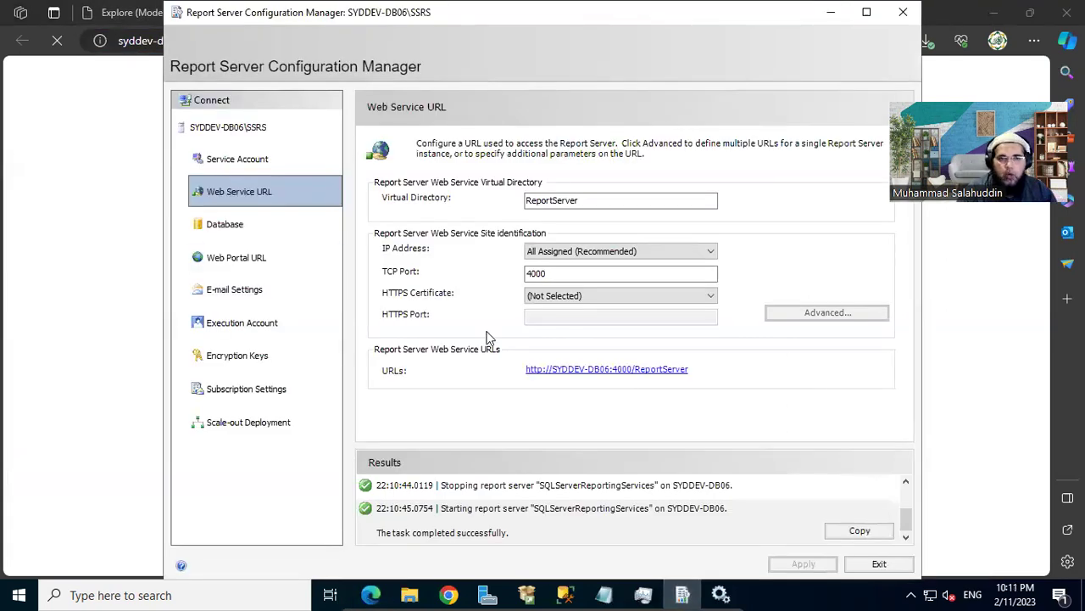
click(223, 234)
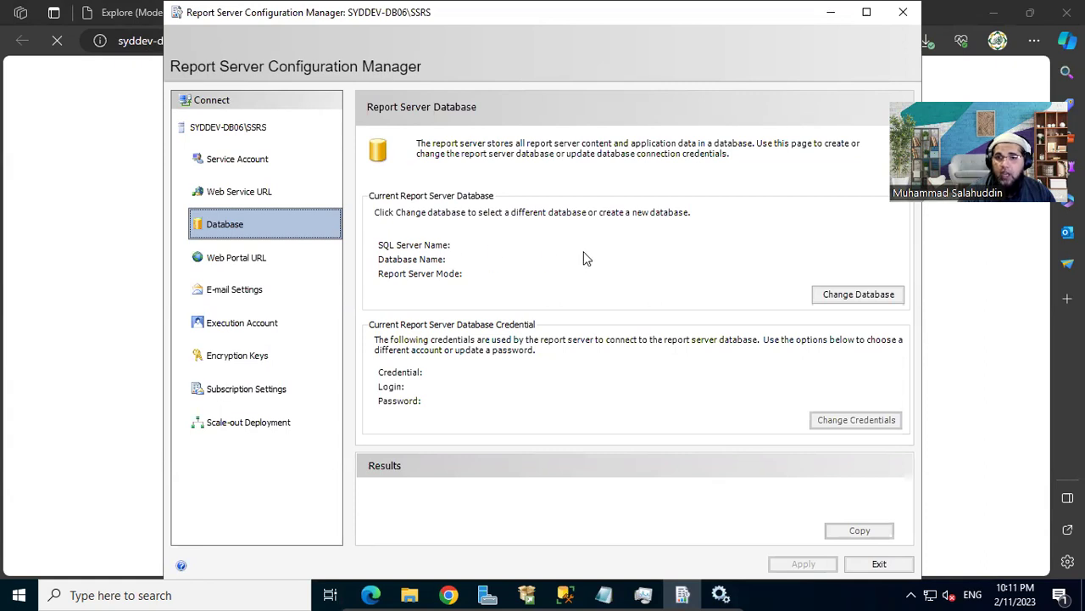
- Begin creating a new report server database on SYDDEV-DB06 with Current User - Integrated Security, testing the connection successfully
click(850, 299)
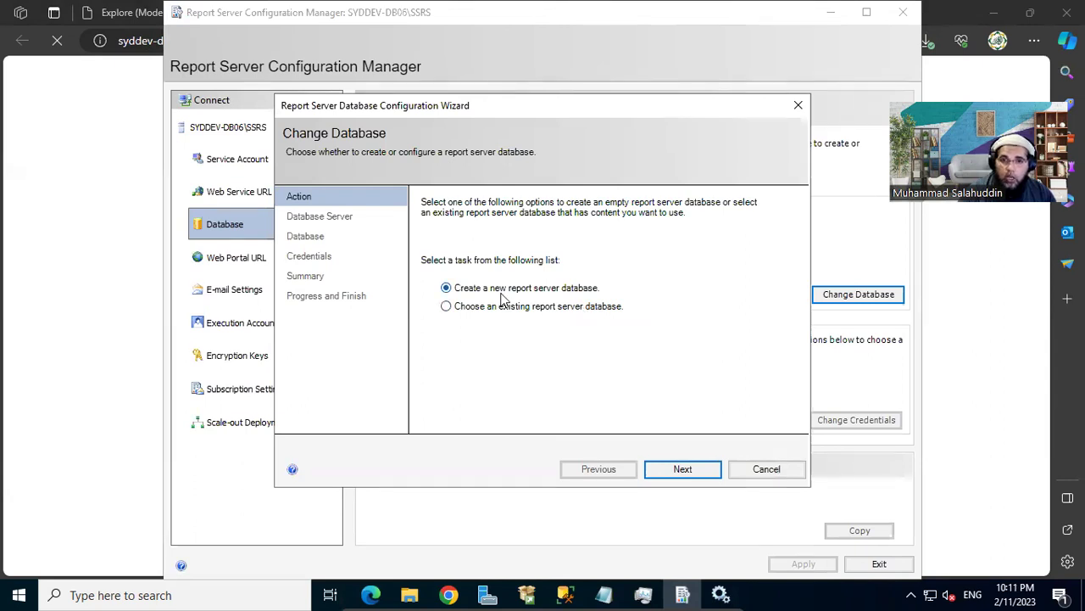
click(660, 473)
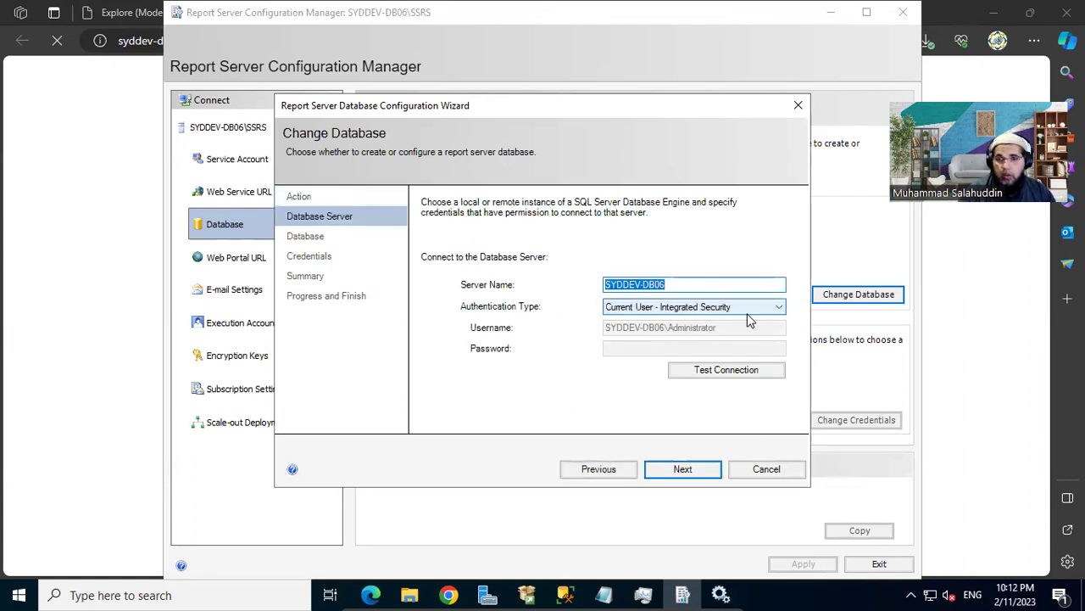
click(731, 311)
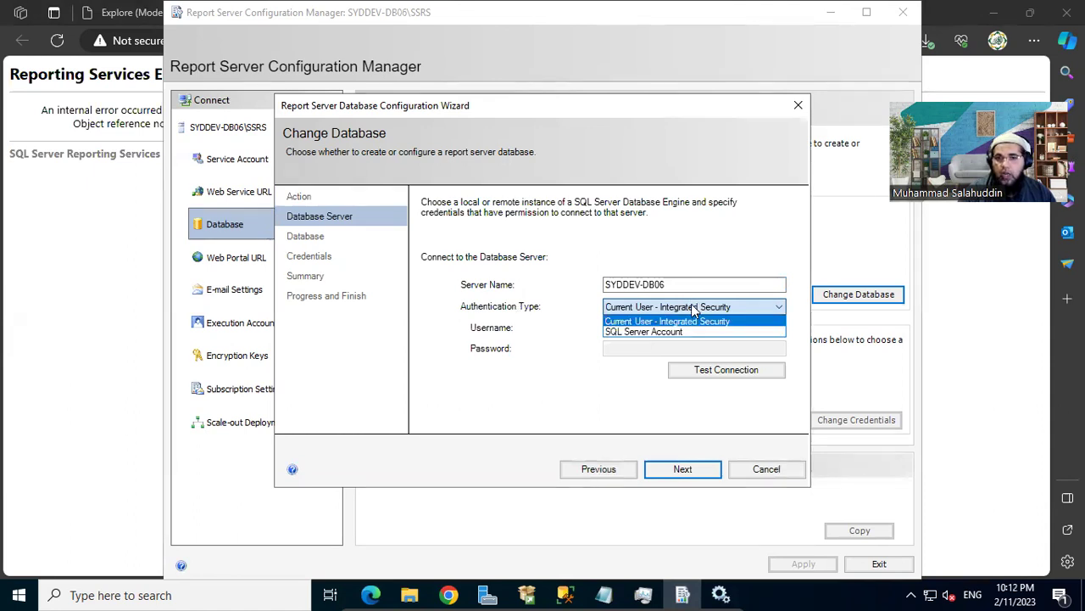
click(678, 322)
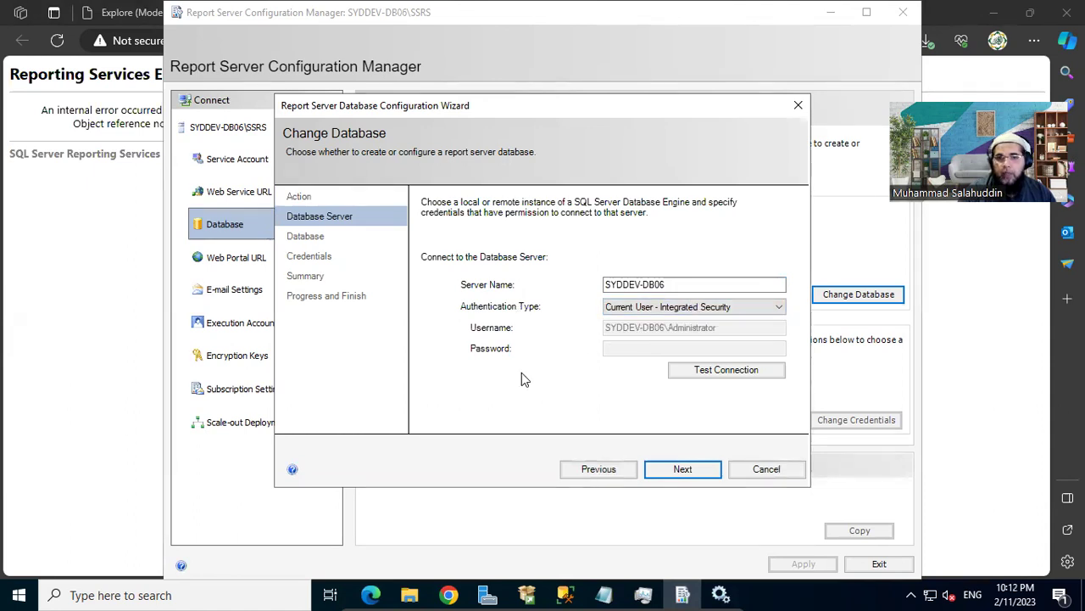
click(727, 373)
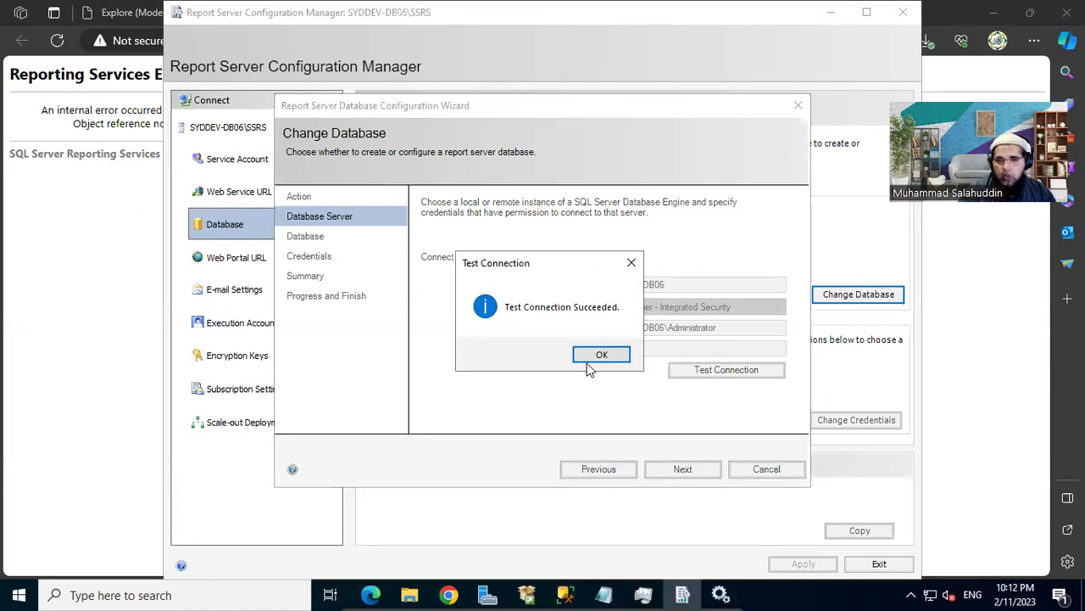
click(619, 355)
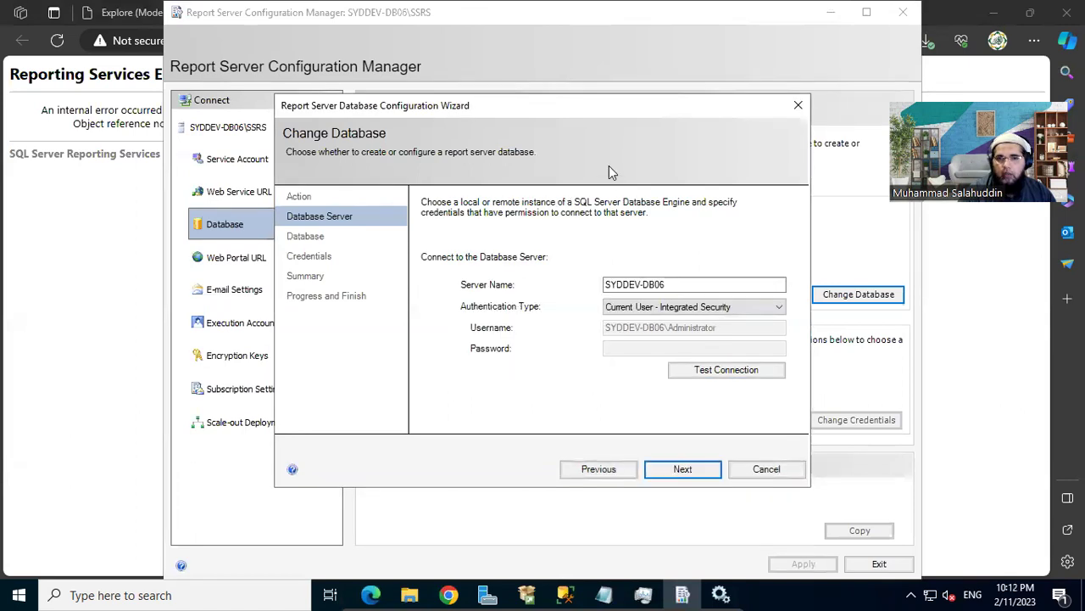
- Advance to the ReportServer database name, English (United States), Native mode page after checking the browser's error page
click(688, 468)
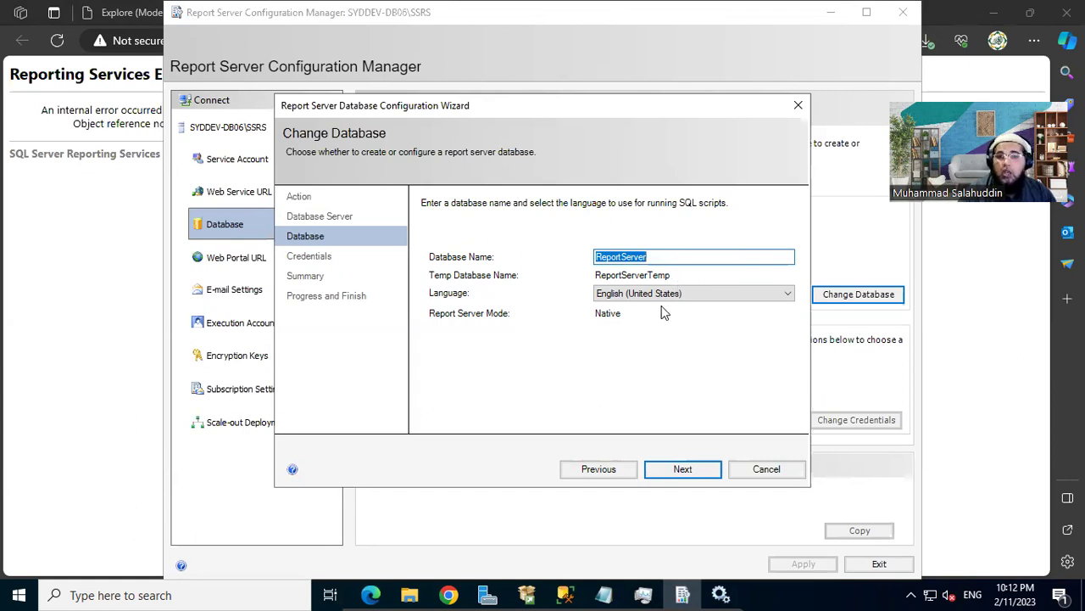
click(126, 206)
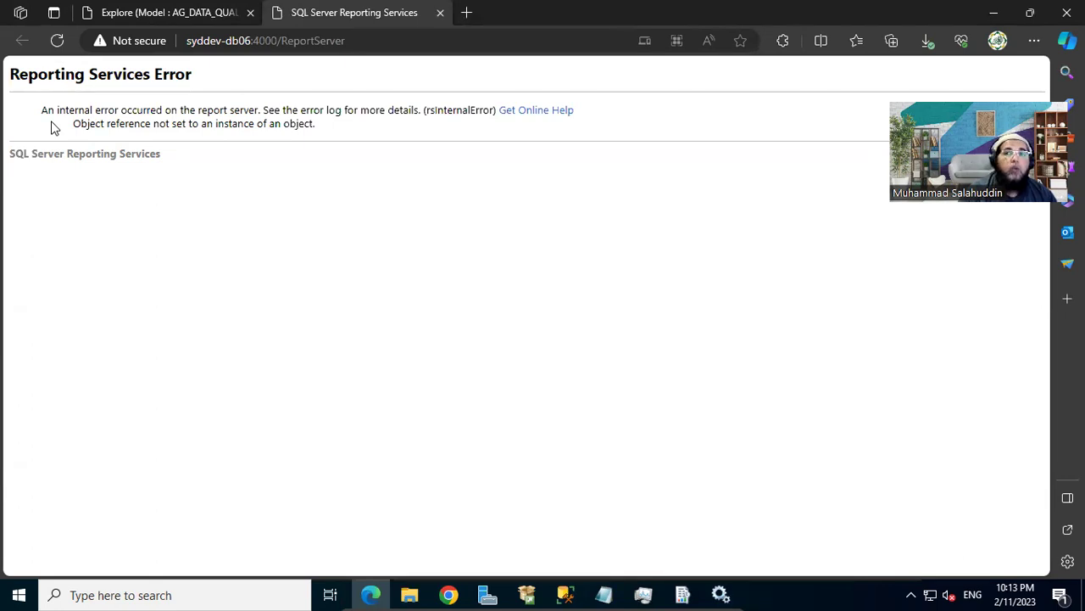
click(684, 594)
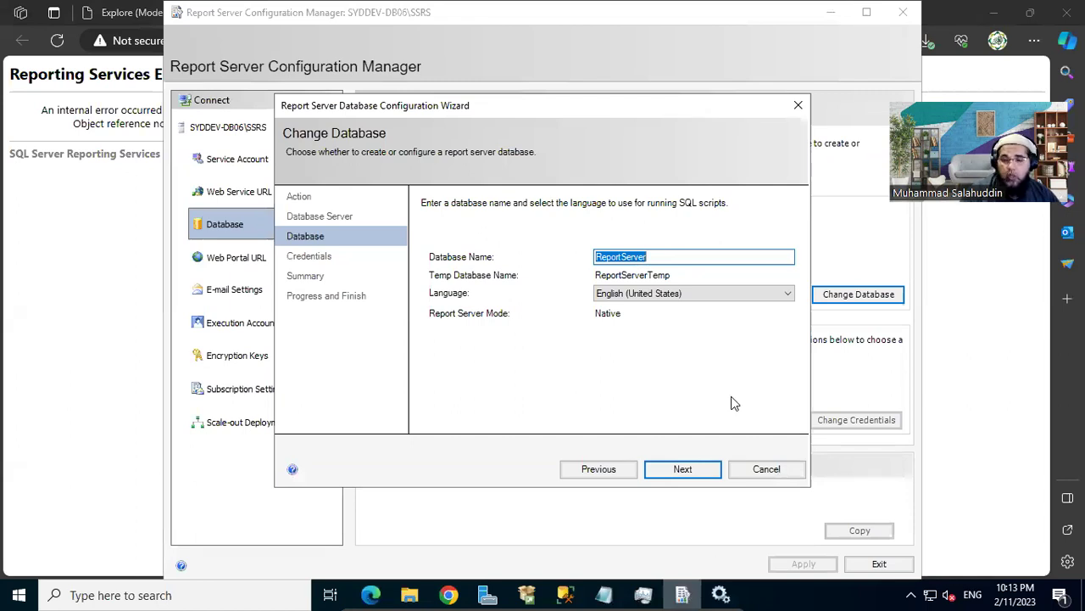
- Accept the service account credentials, review the summary, and run the ReportServer database creation
click(683, 470)
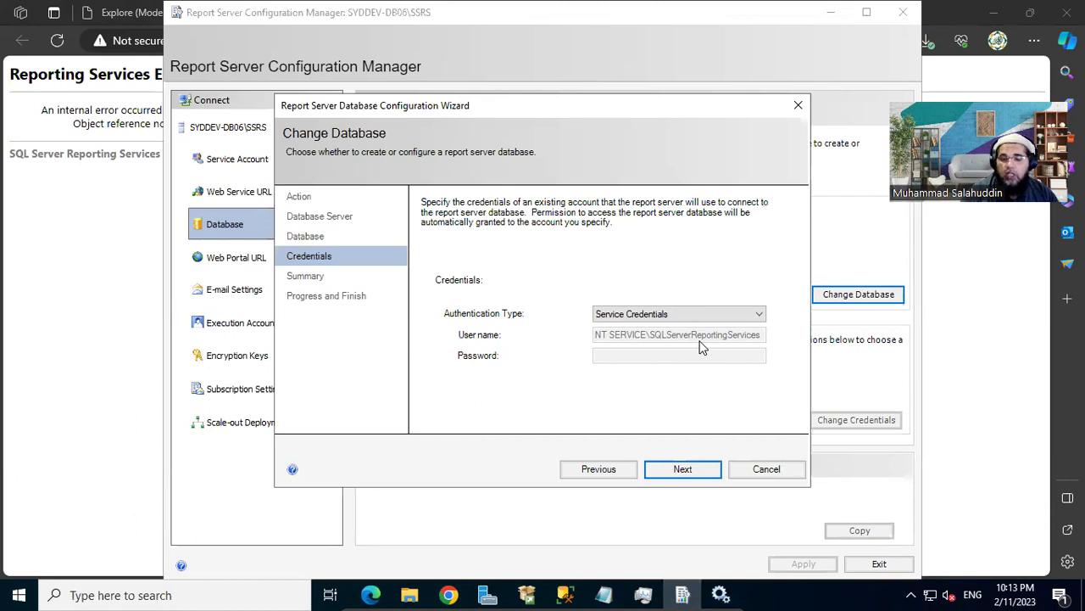
click(726, 593)
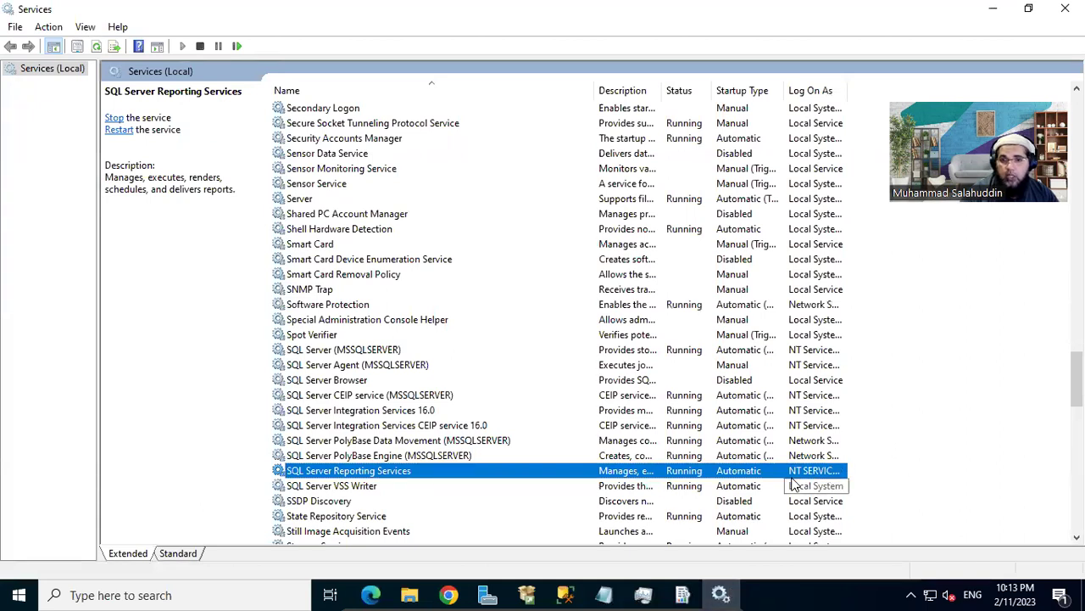
click(995, 8)
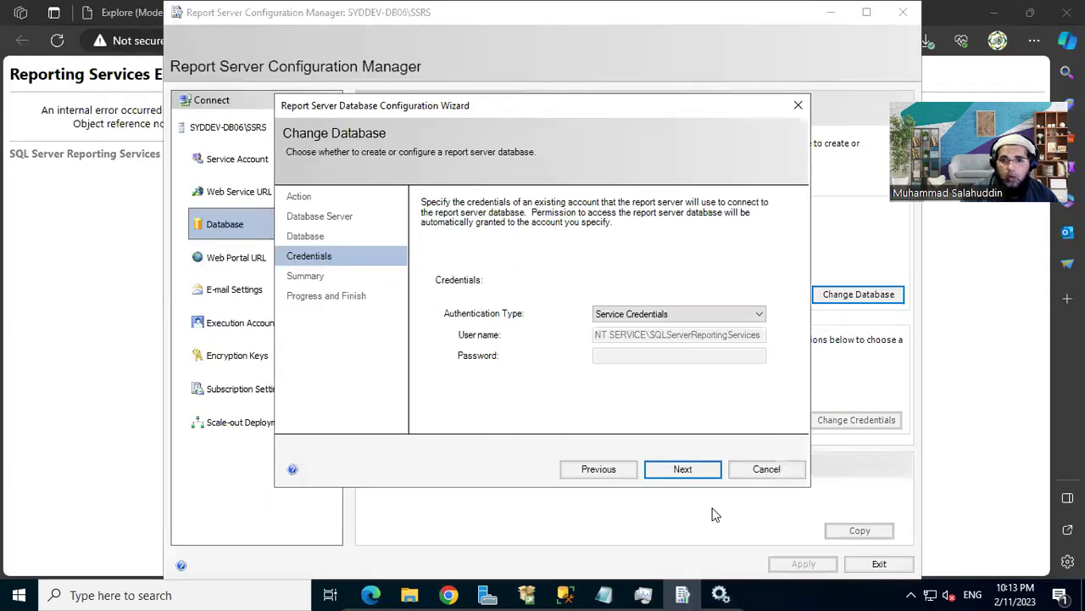
click(684, 470)
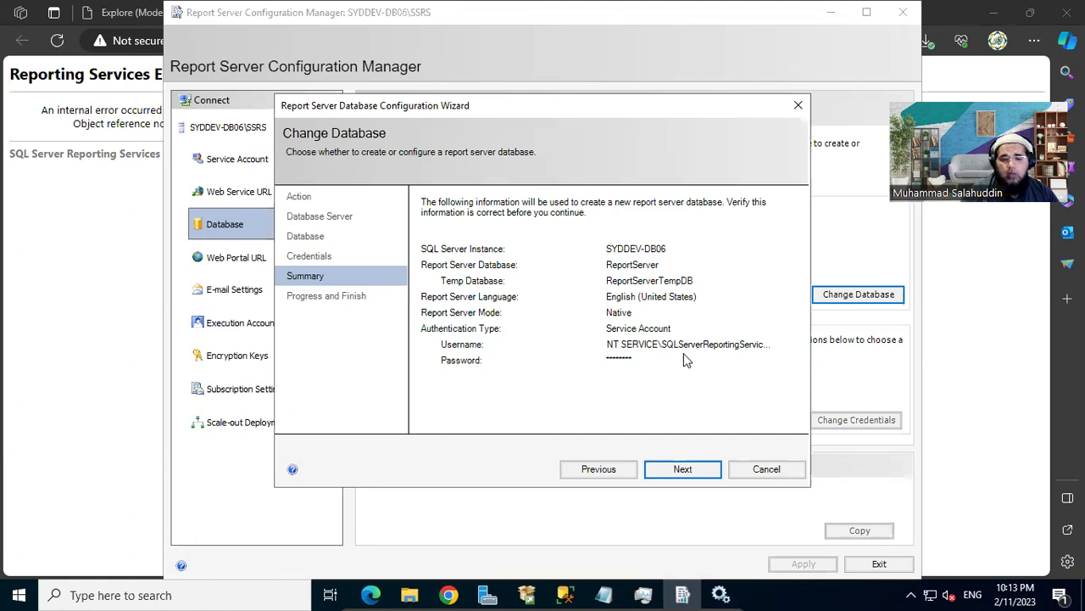
click(686, 470)
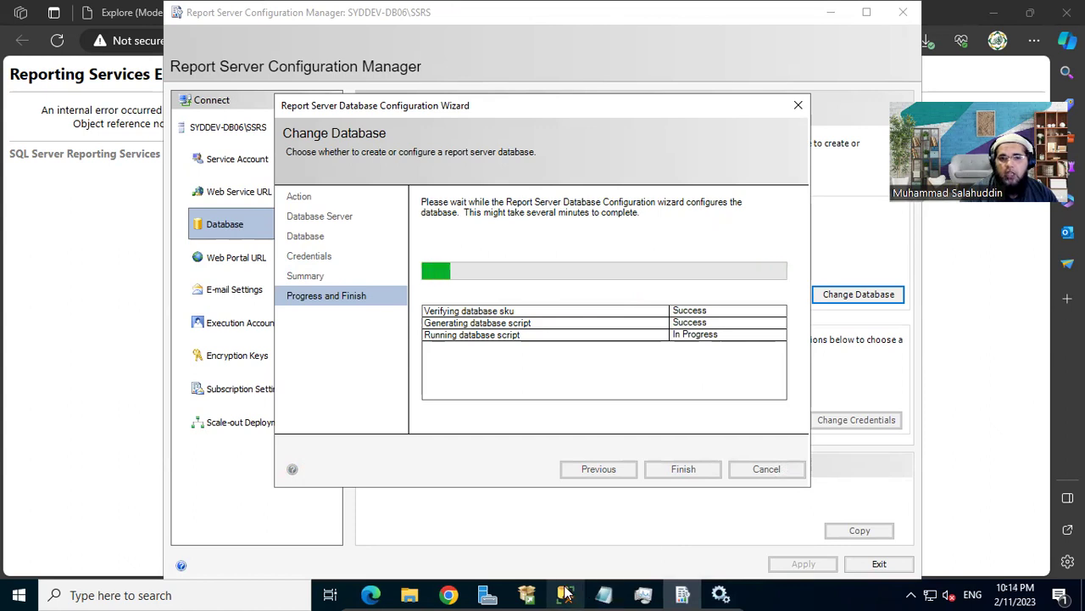
mouse_move(565, 594)
click(567, 543)
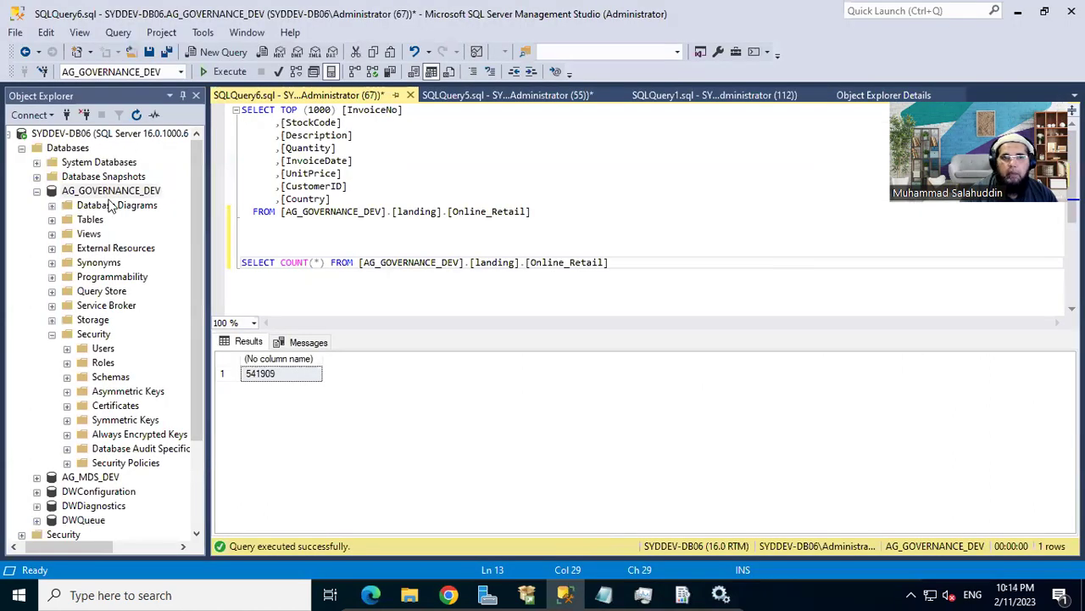
- Refresh Databases in SSMS, expand ReportServer and ReportServerTempDB, and list ReportServerTempDB's tables
click(36, 192)
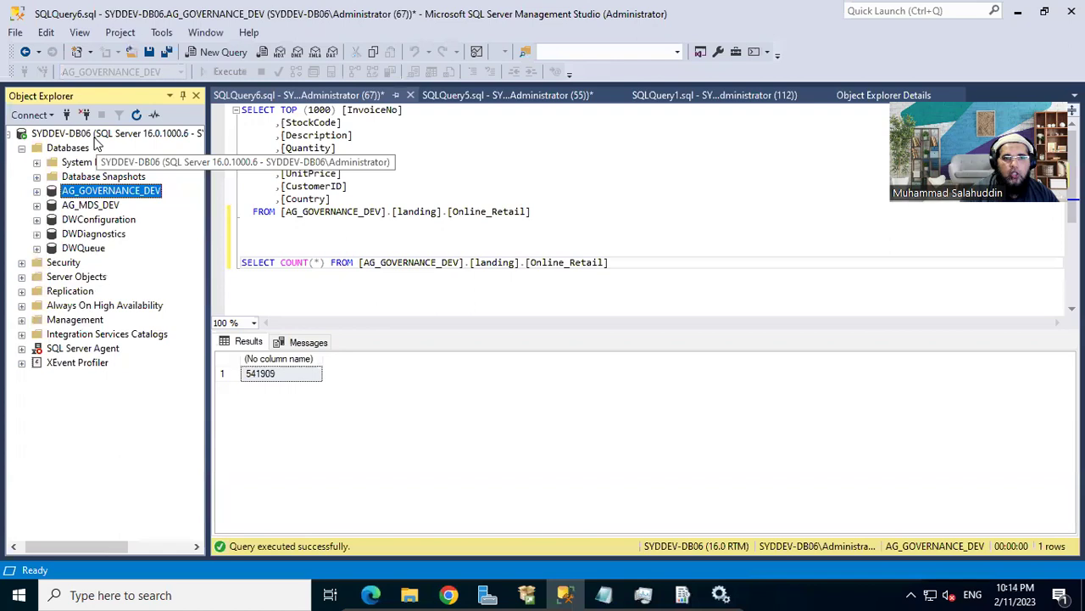
right_click(80, 149)
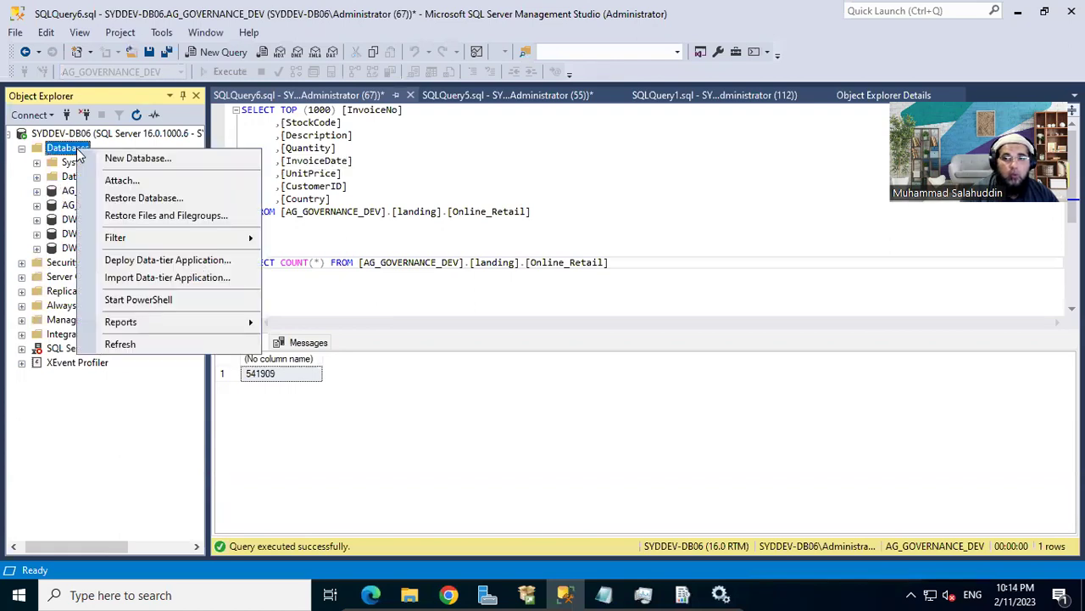
click(129, 344)
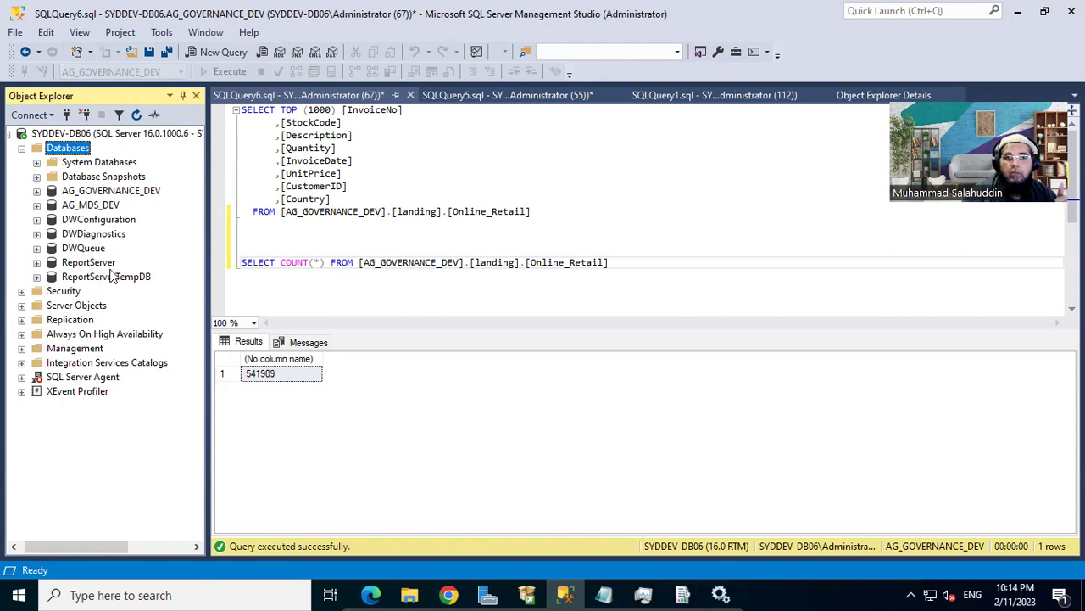
click(89, 265)
click(36, 263)
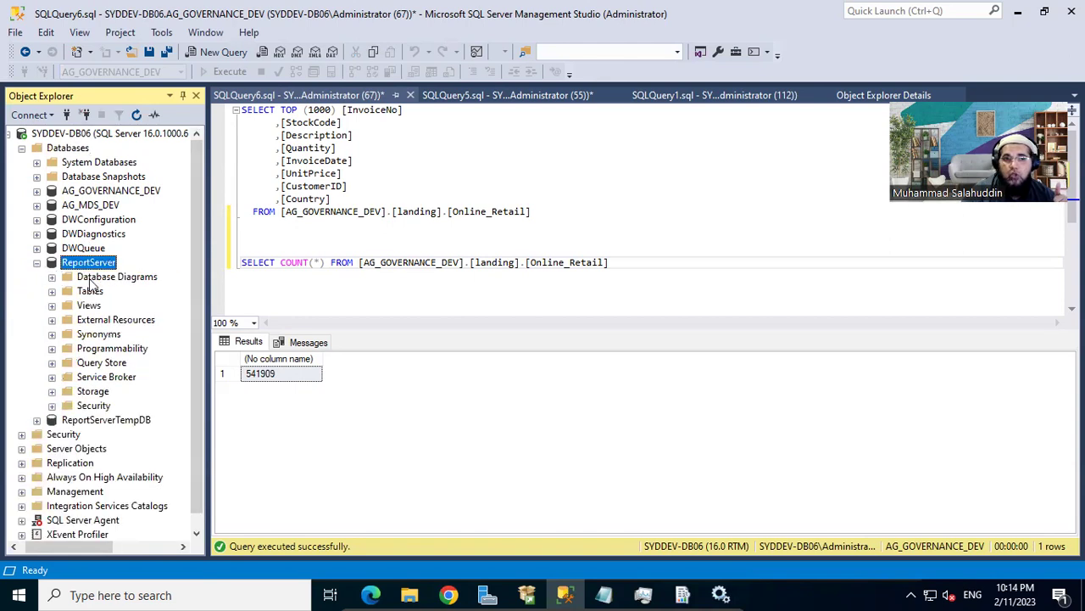
click(94, 293)
click(36, 420)
click(101, 409)
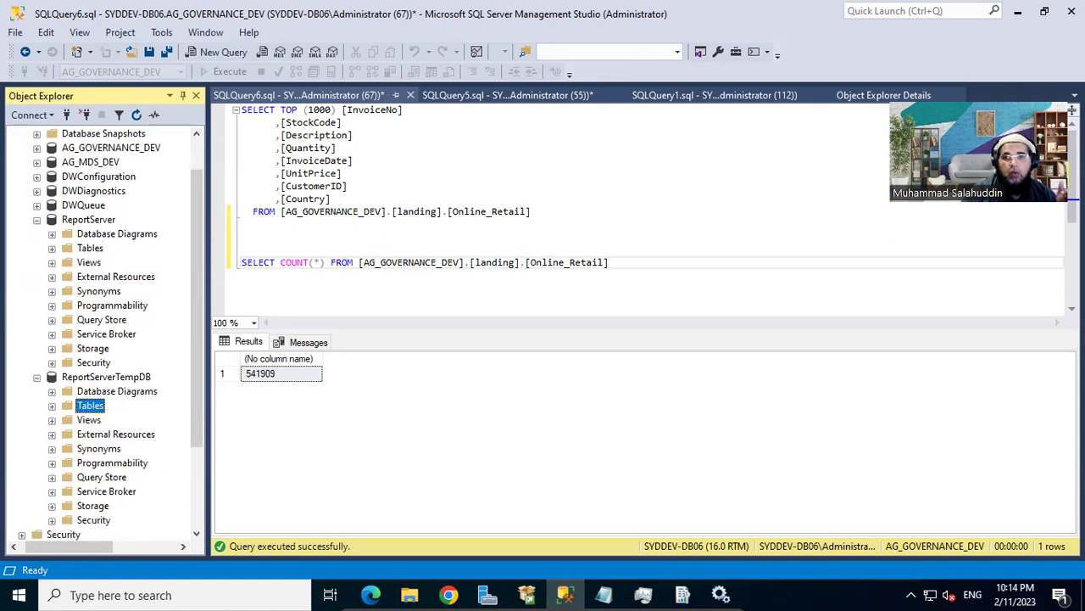
click(853, 98)
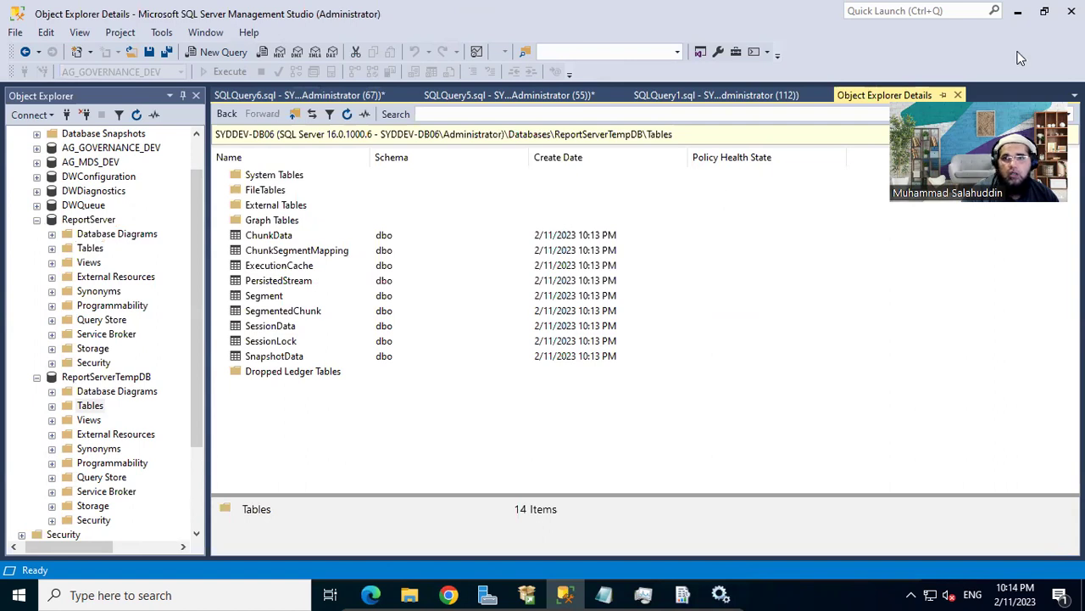
click(1019, 12)
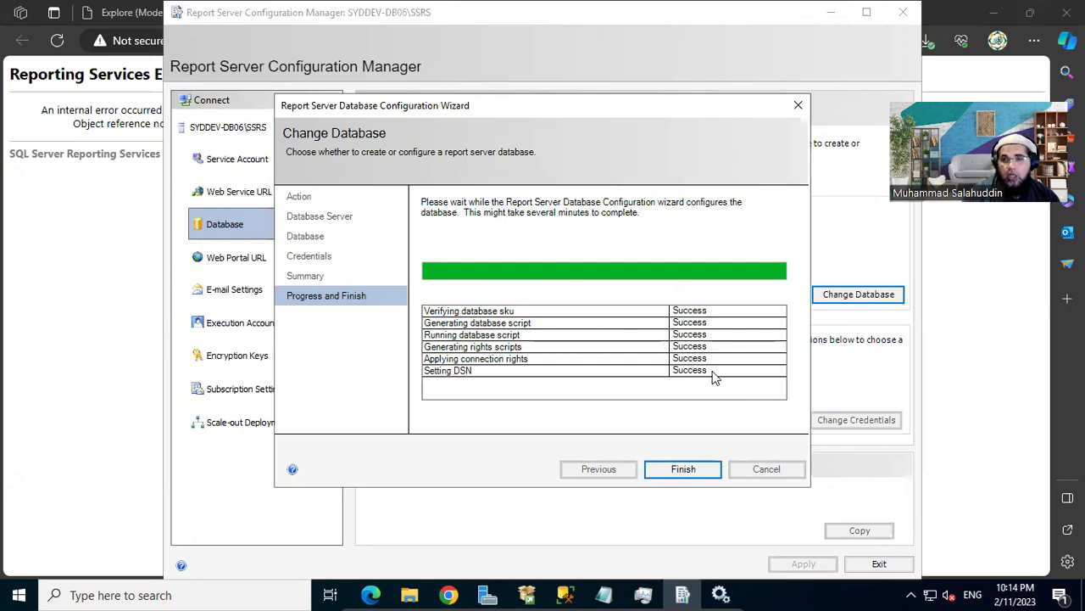
- Finish the database wizard, cancel a credential change keeping integrated security, and show Web Portal URL settings
click(704, 470)
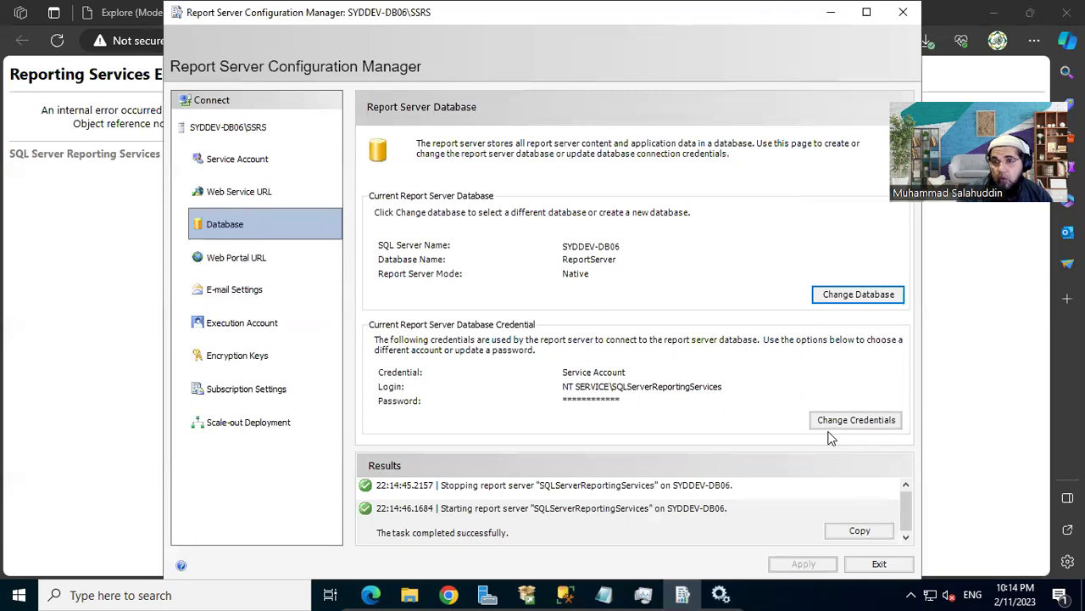
click(884, 426)
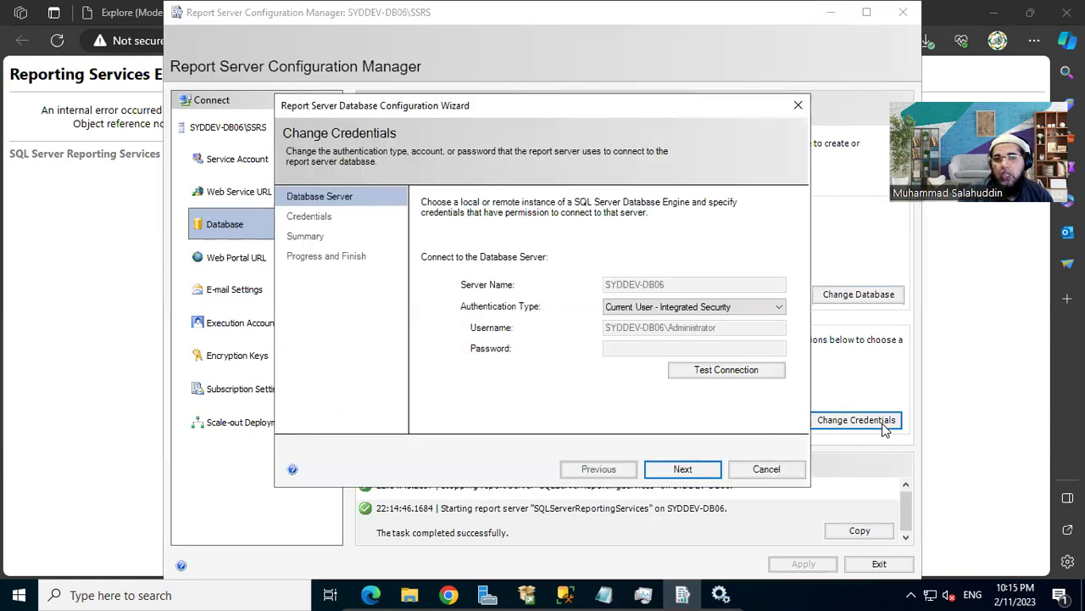
click(663, 308)
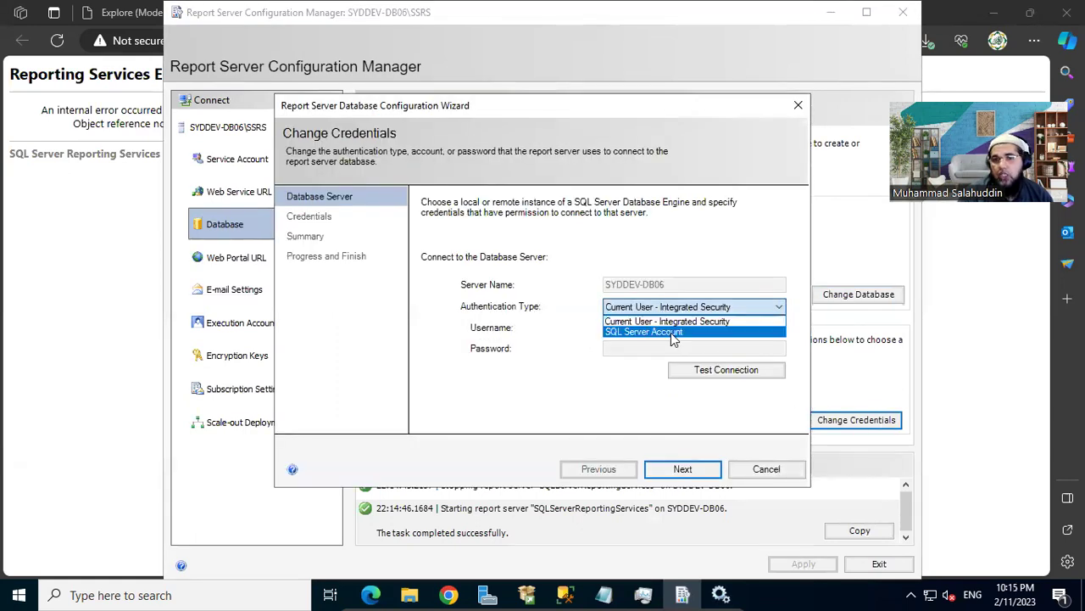
click(687, 206)
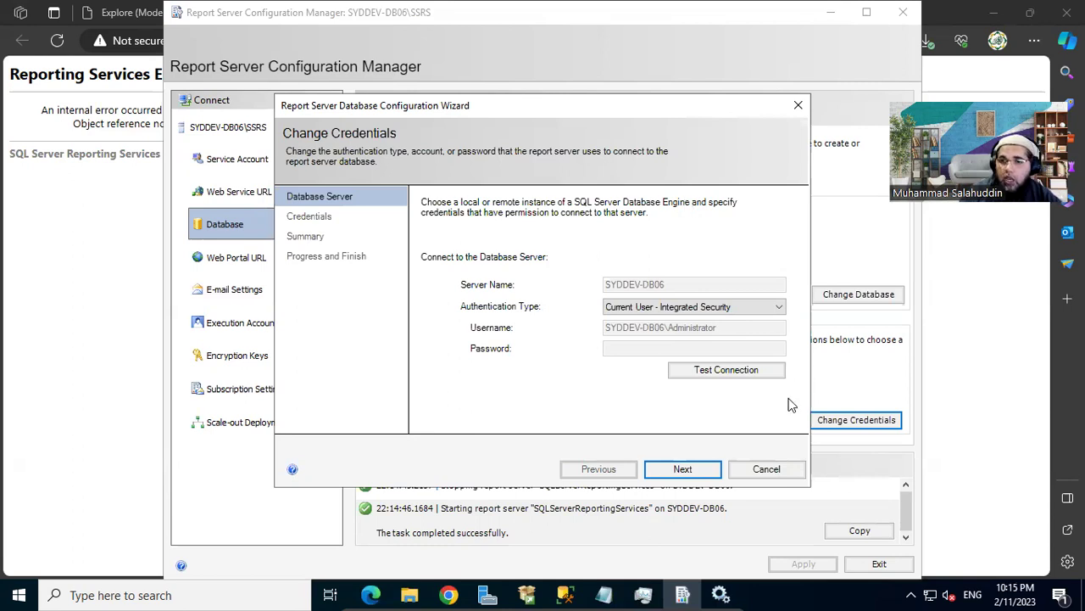
click(766, 469)
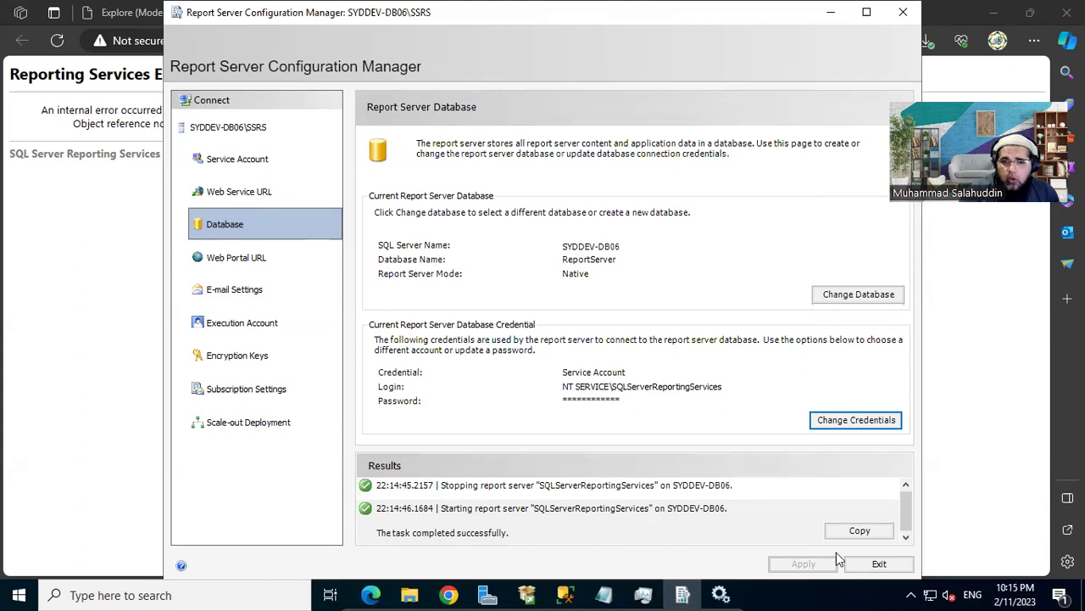
click(251, 261)
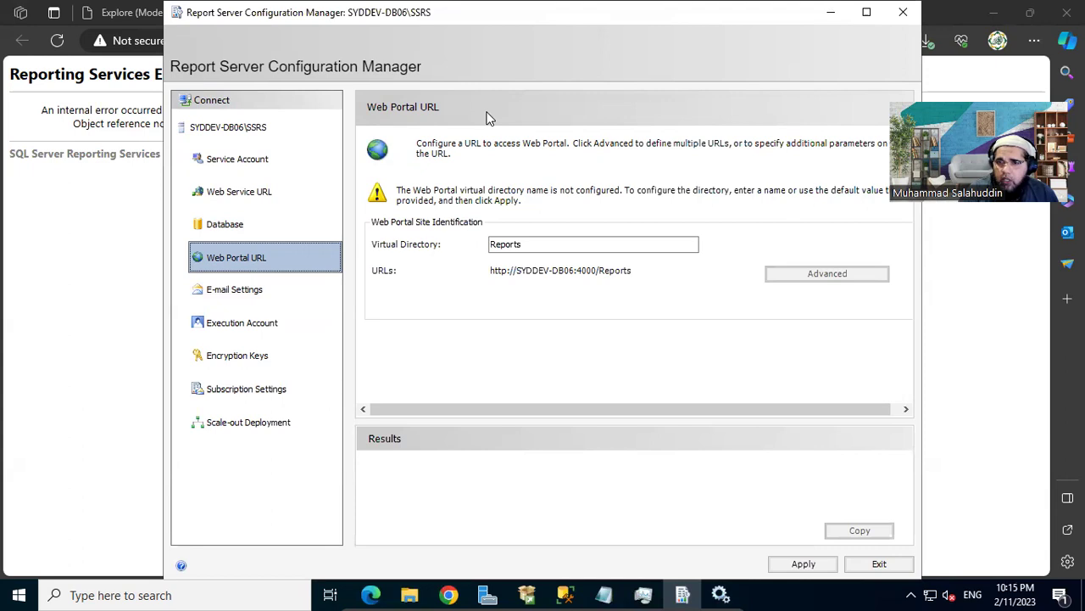
- Step through the E-mail Settings, Execution Account and Encryption Keys pages to Subscription Settings
click(251, 291)
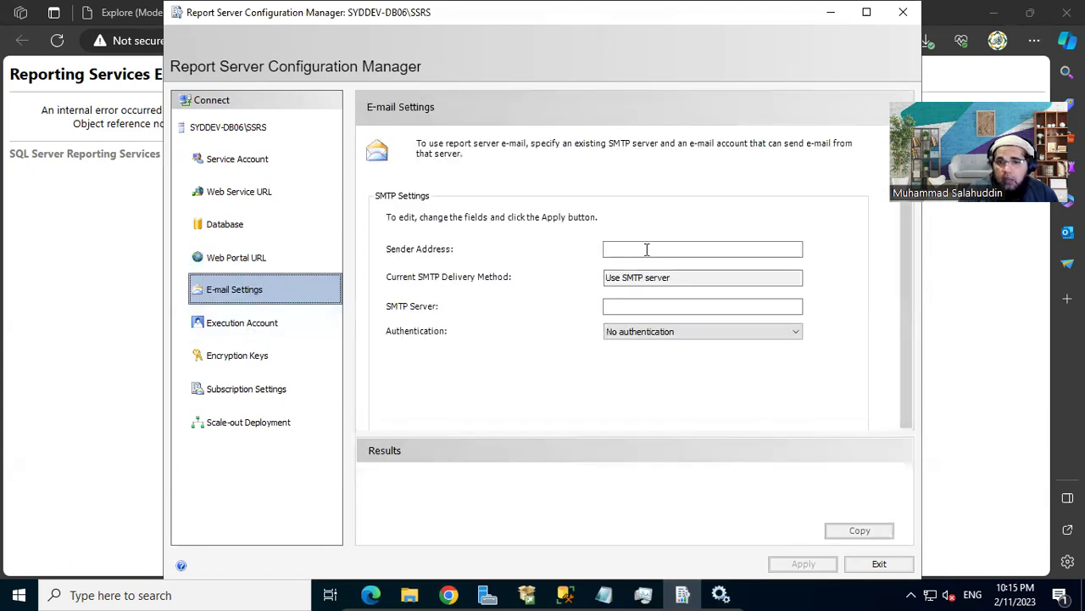
click(674, 248)
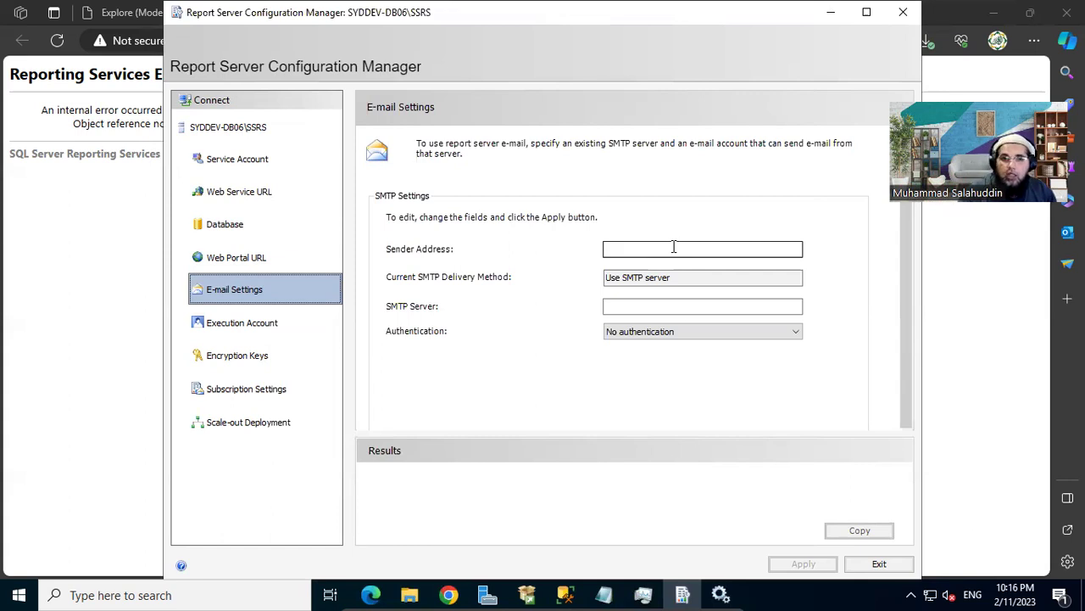
click(278, 327)
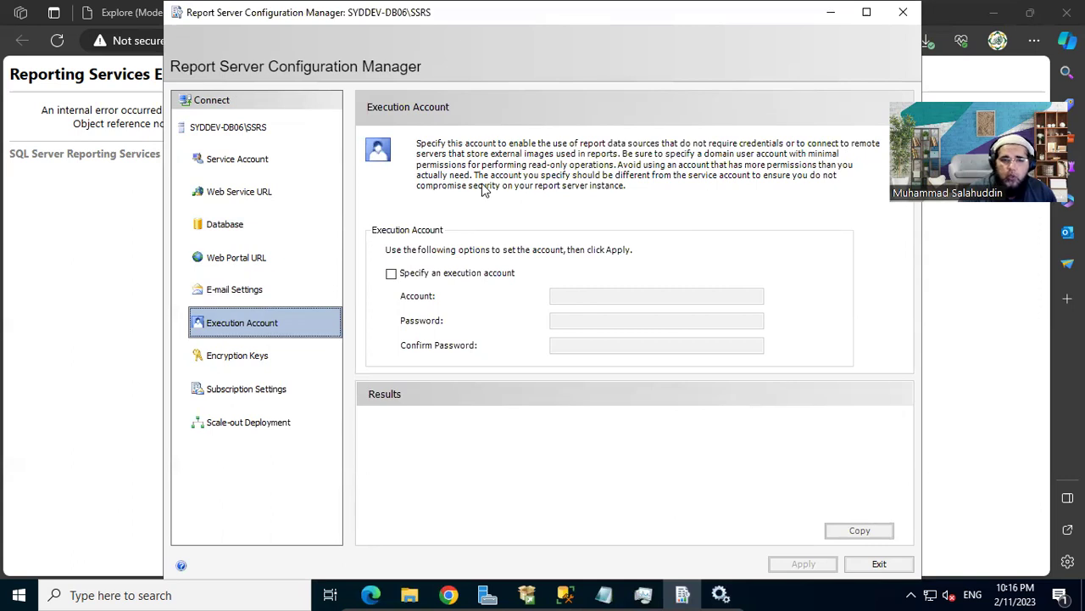
click(259, 363)
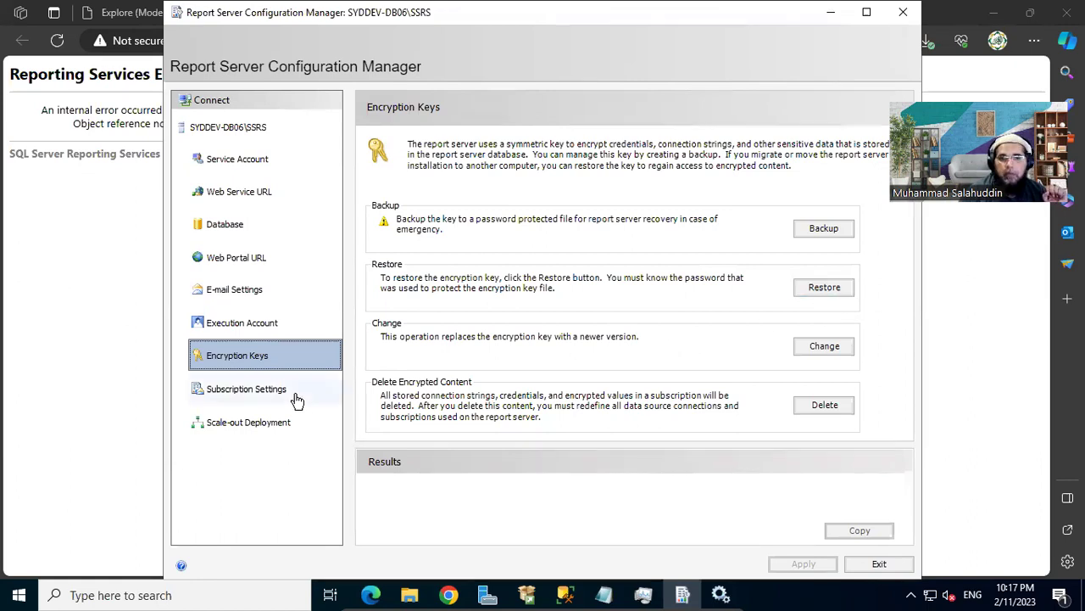
click(259, 398)
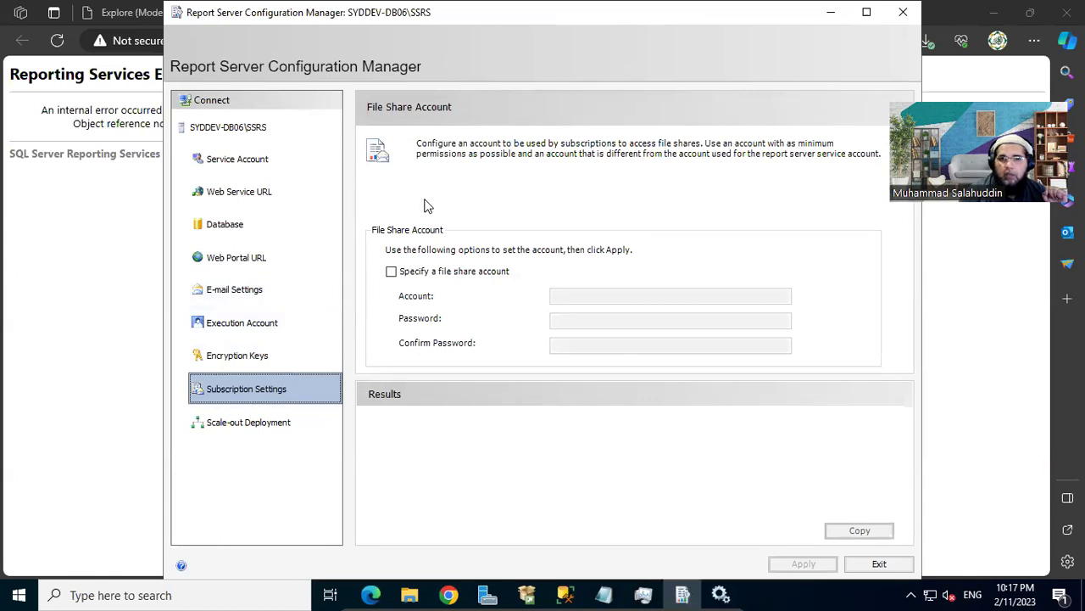
- Show the Scale-out Deployment page, with the SYDDEV-DB06 SSRS instance listed as Joined
click(276, 436)
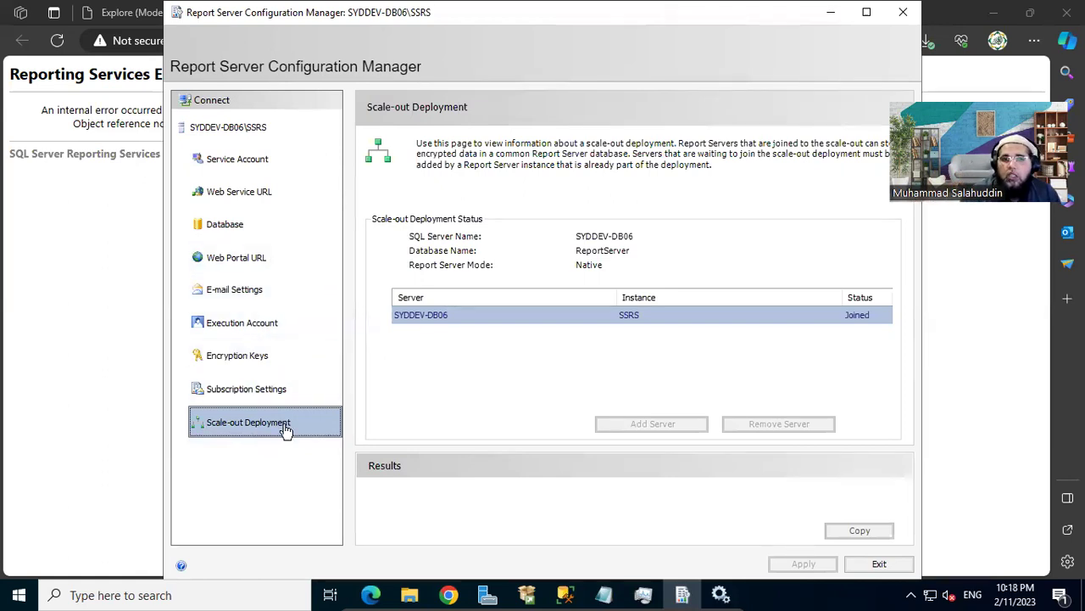
click(243, 265)
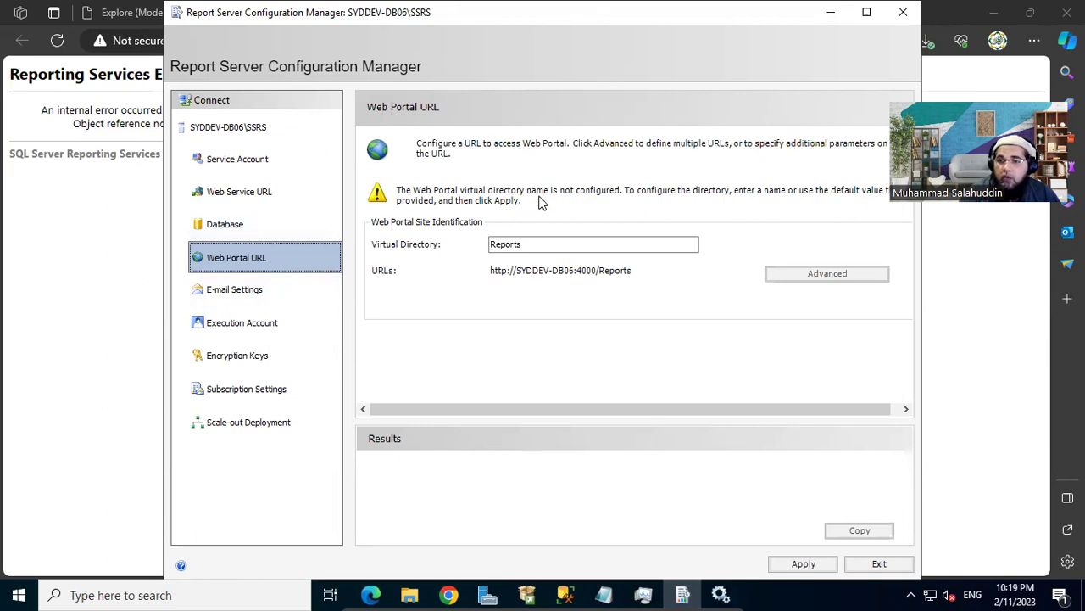
- Launch IIS Manager from Windows search, maximize it and expand the SYDDEV-DB06 server node
click(121, 594)
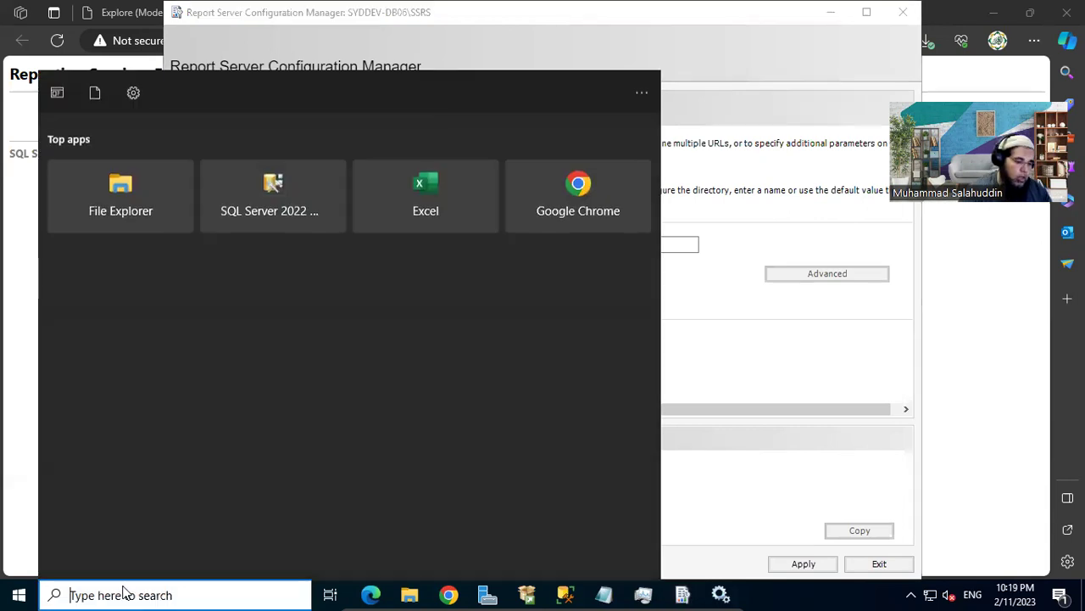
text(internet)
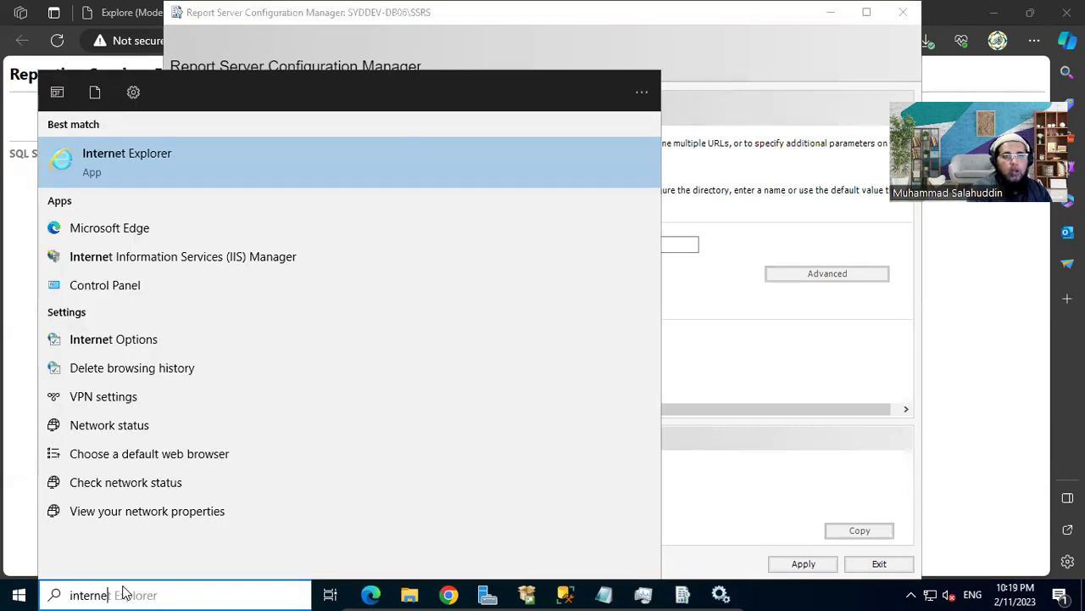
key(Down)
key(Down)
key(Return)
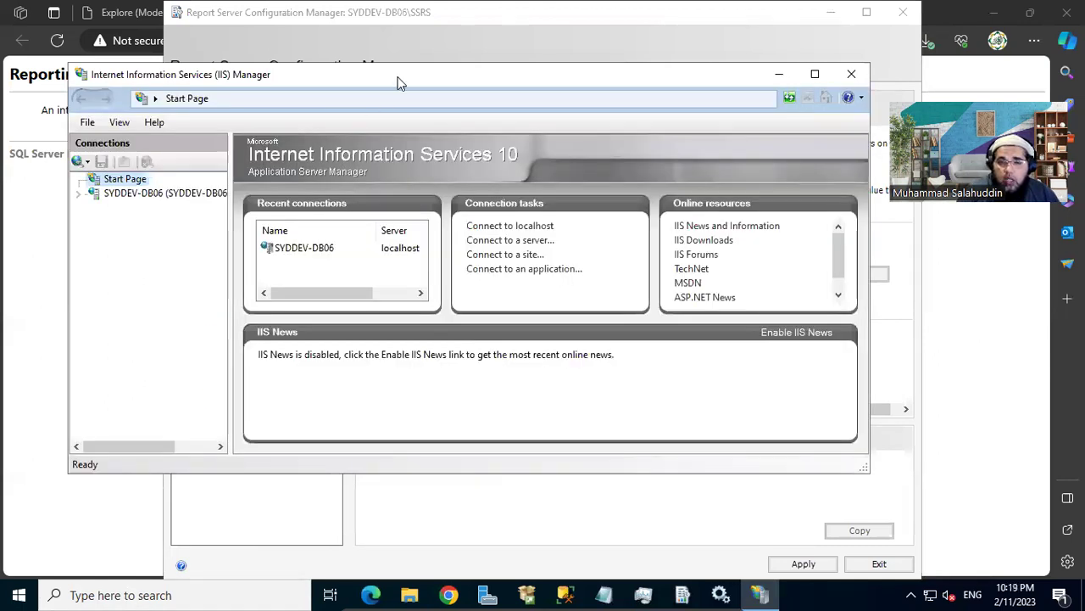
double_click(398, 76)
click(10, 125)
click(102, 127)
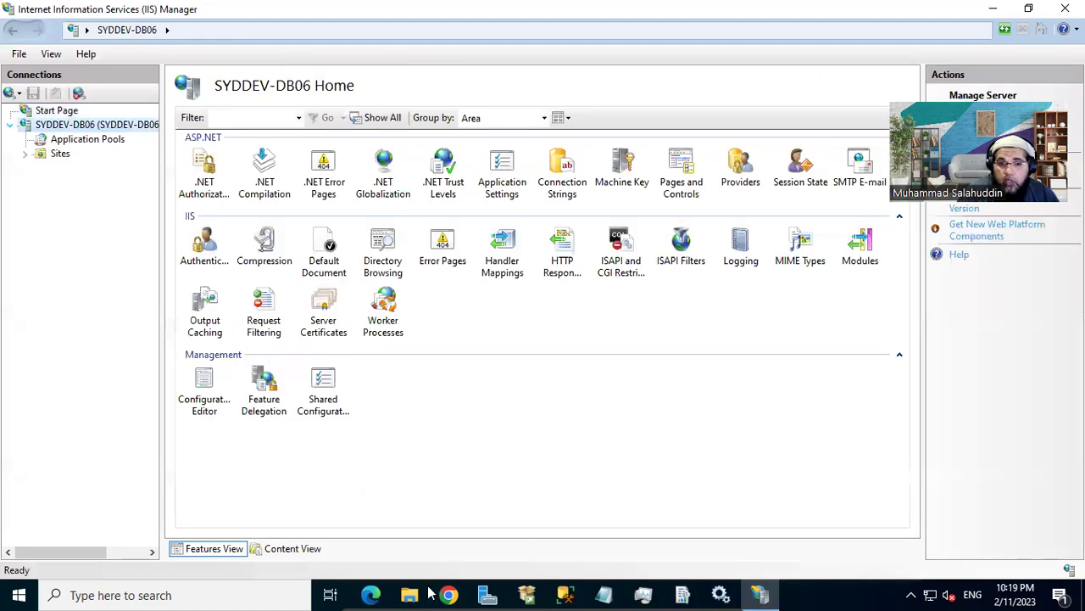
- Check the Master Data Services browser page, then review Default Web Site's aspnet_client and MDS in IIS
click(378, 595)
click(163, 17)
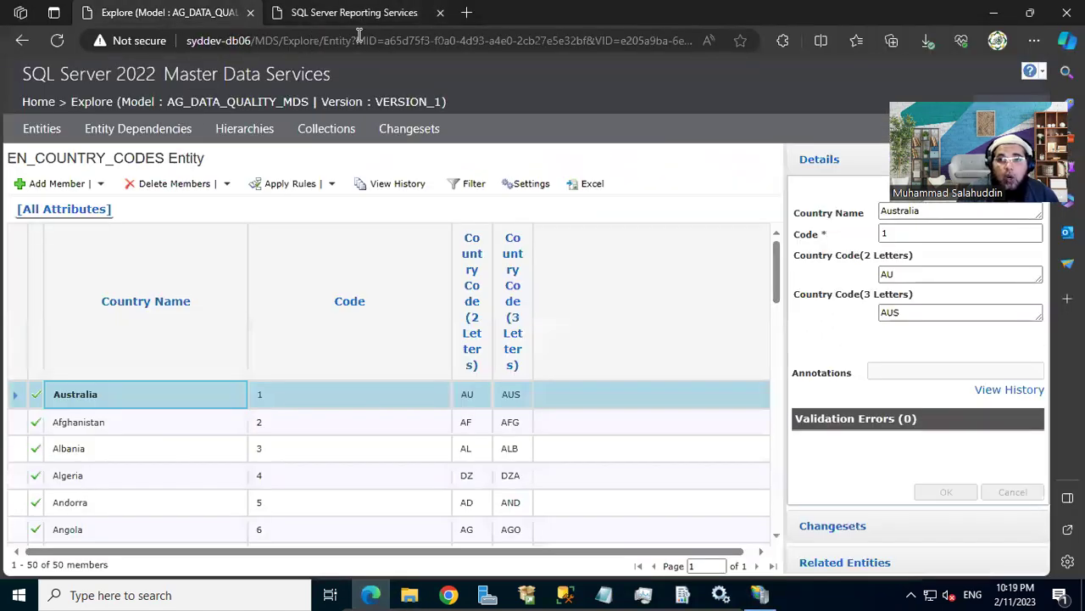
click(997, 14)
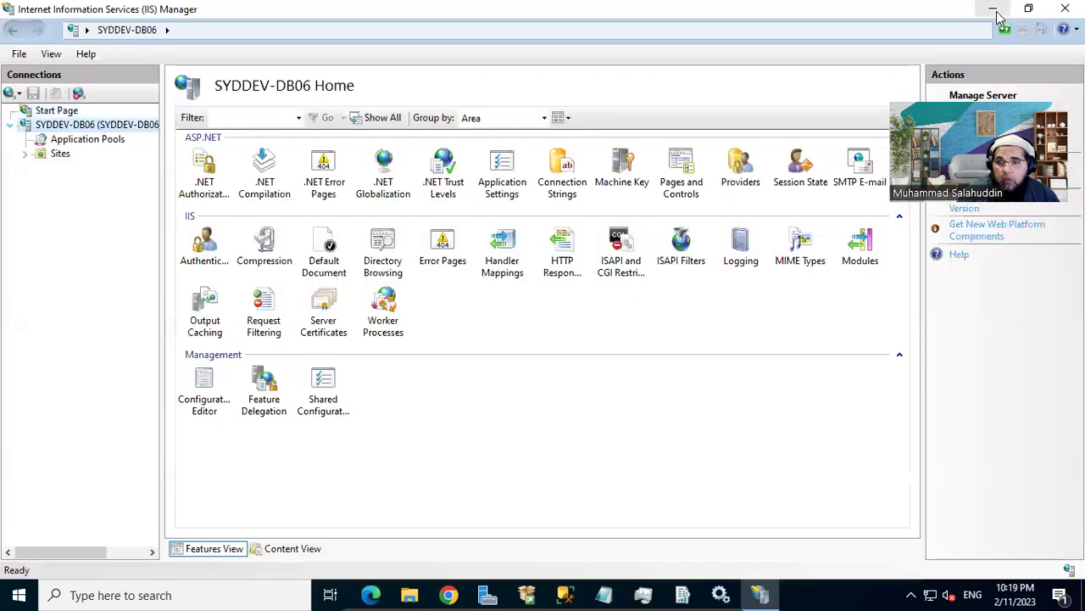
click(26, 153)
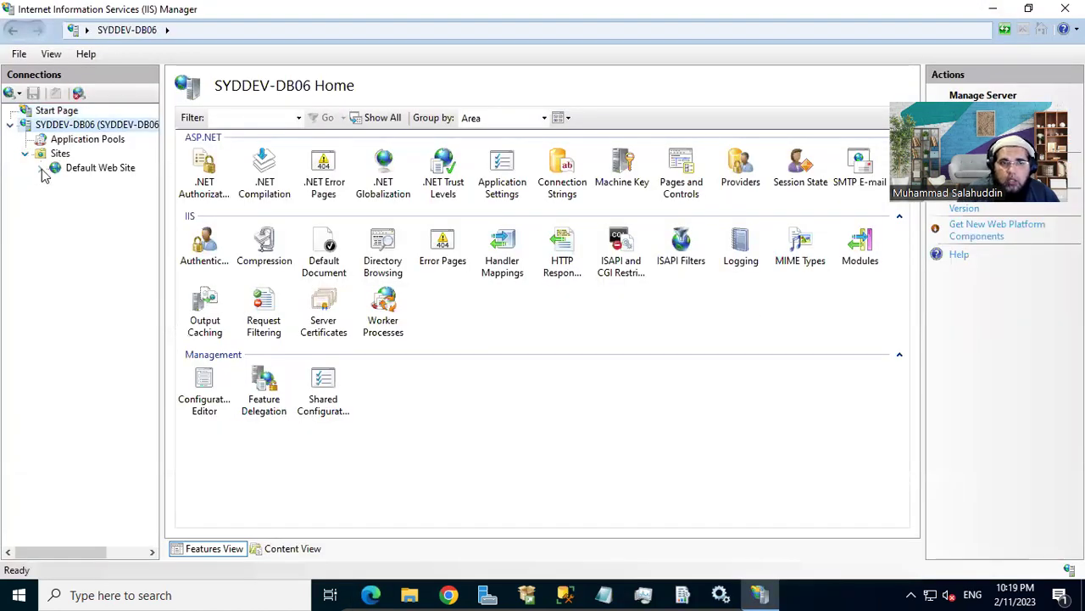
click(42, 168)
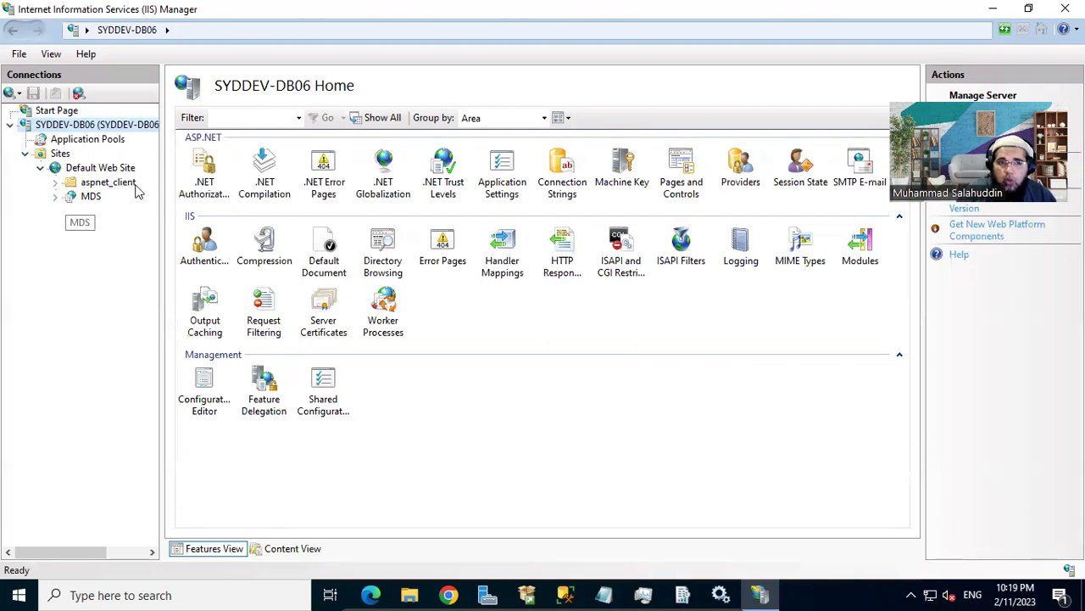
click(996, 9)
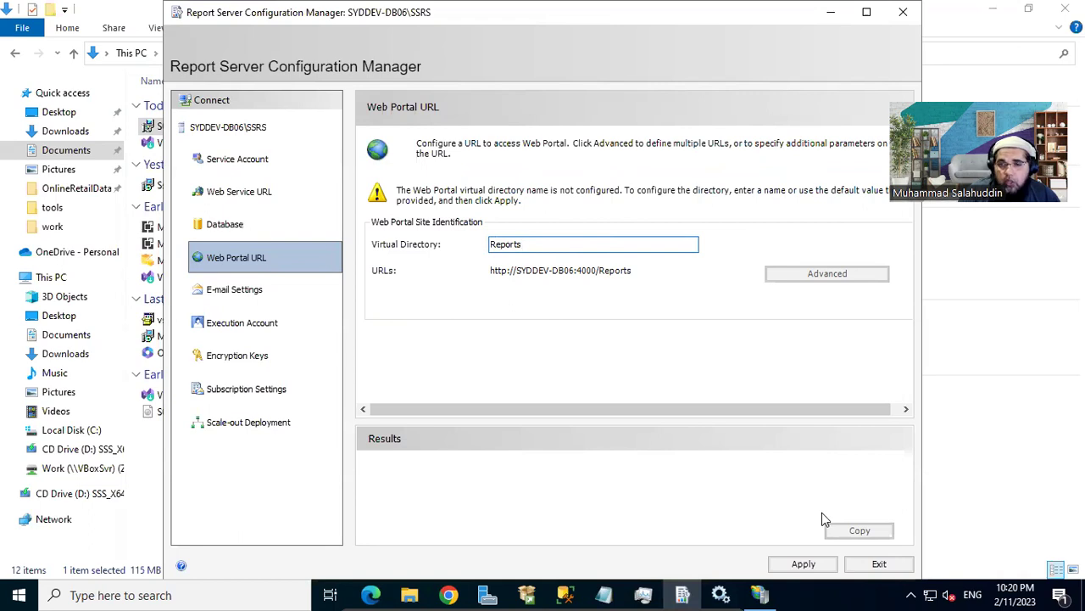
- Apply the Reports web portal URL on port 4000, read the results, then view Web Service URL
click(802, 567)
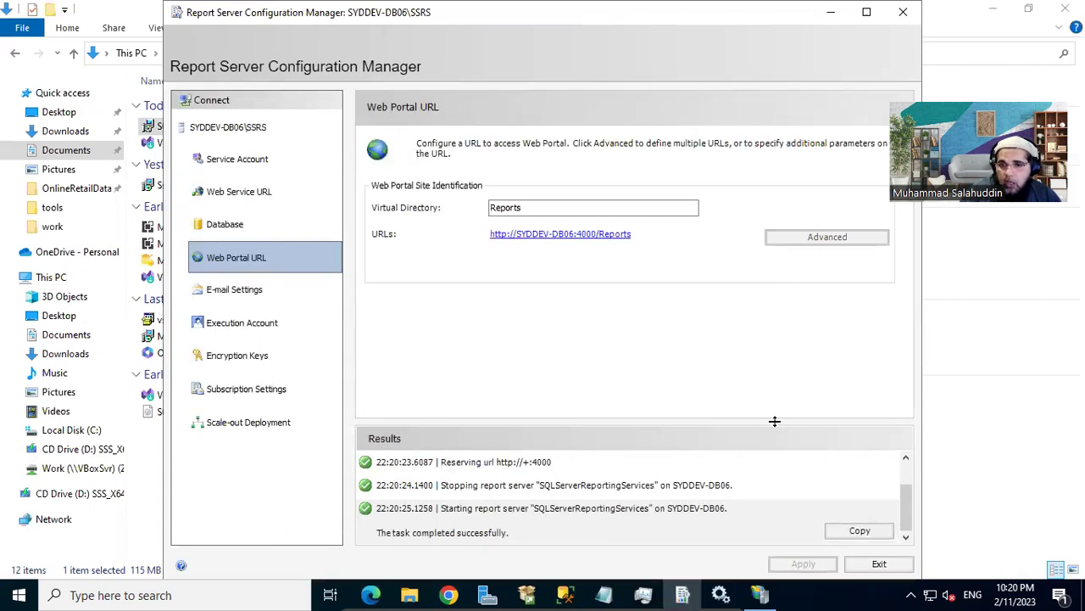
drag(758, 424, 764, 319)
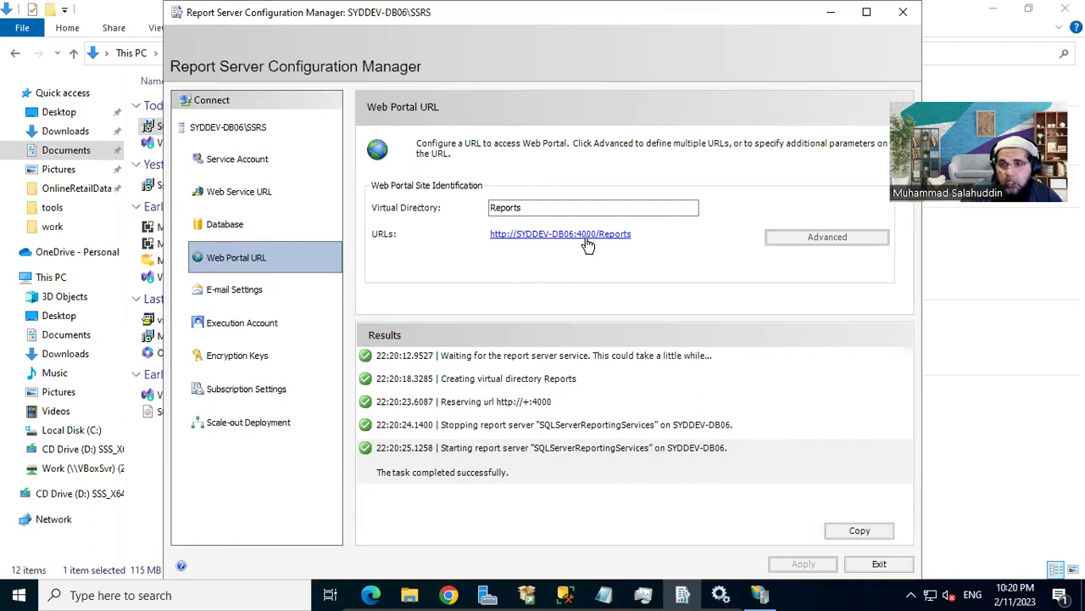
click(268, 188)
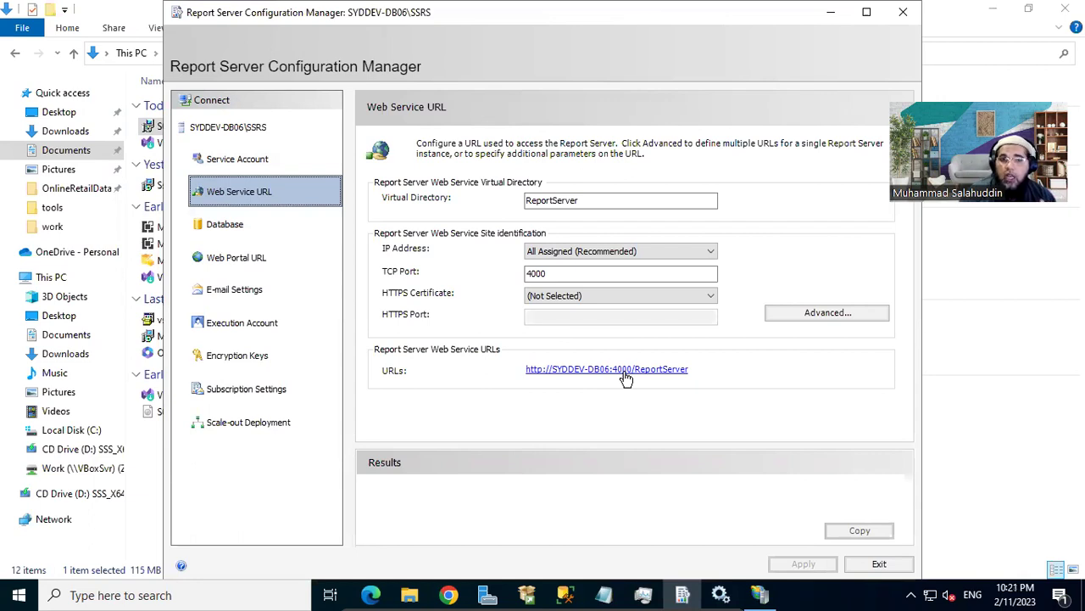
click(216, 258)
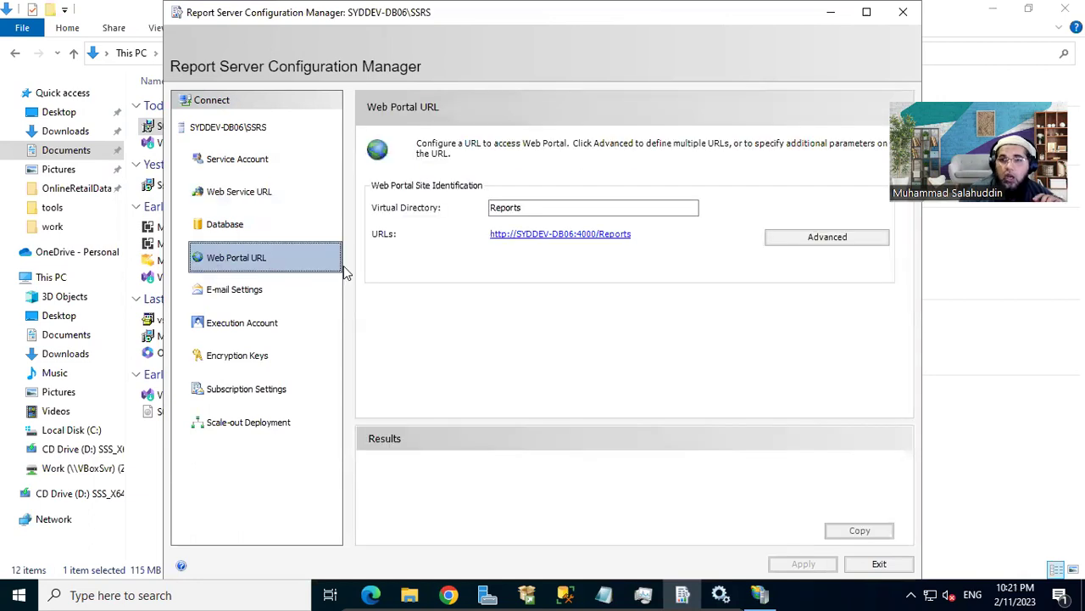
click(624, 239)
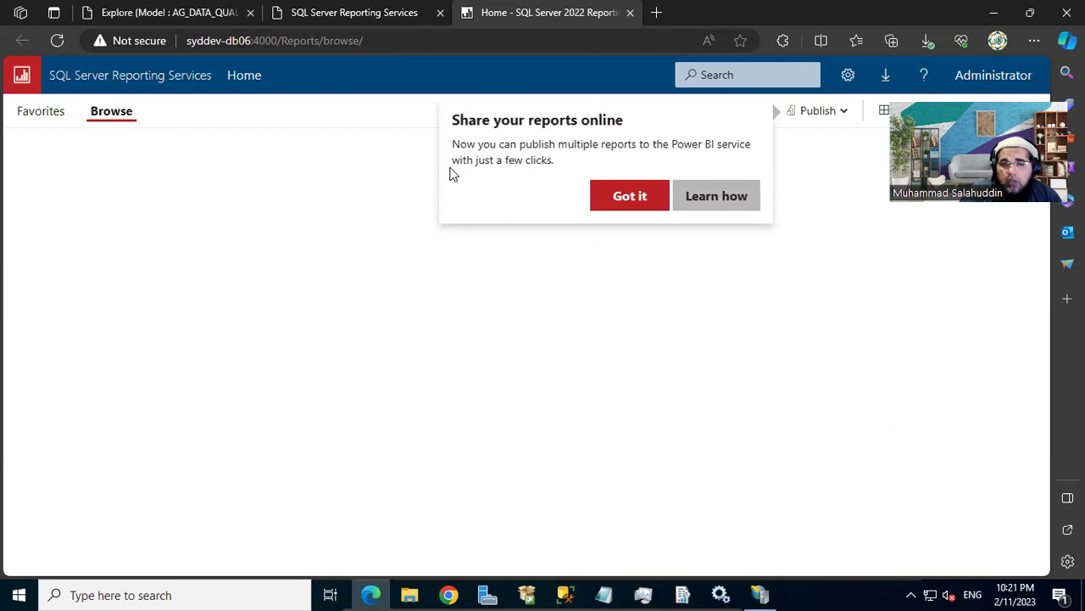
- Dismiss the Power BI tip, glance at Favorites and Browse, then view the rsInternalError ReportServer tab
click(614, 203)
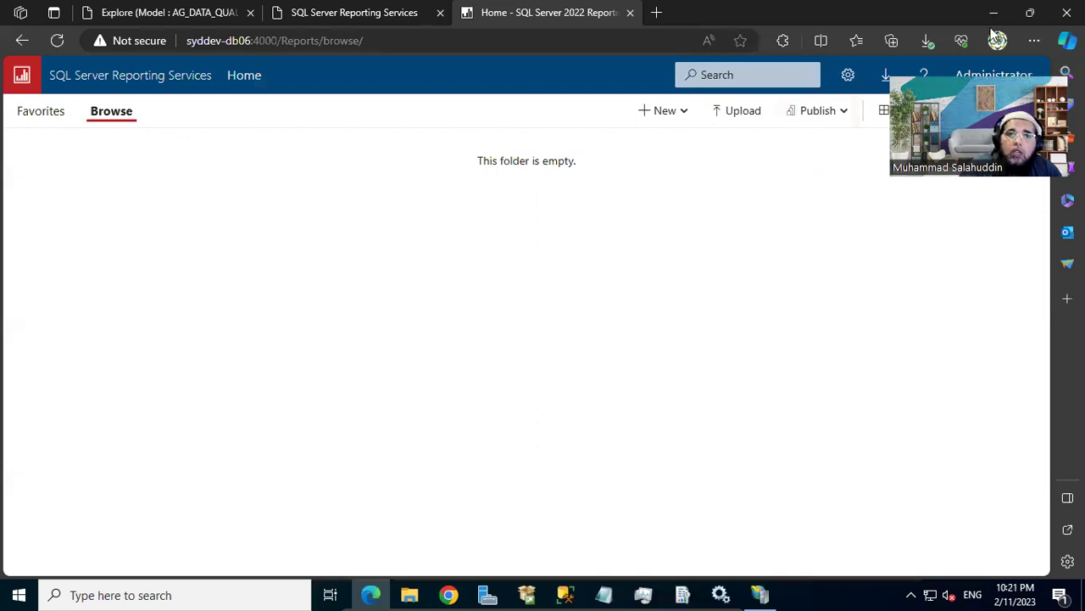
click(61, 123)
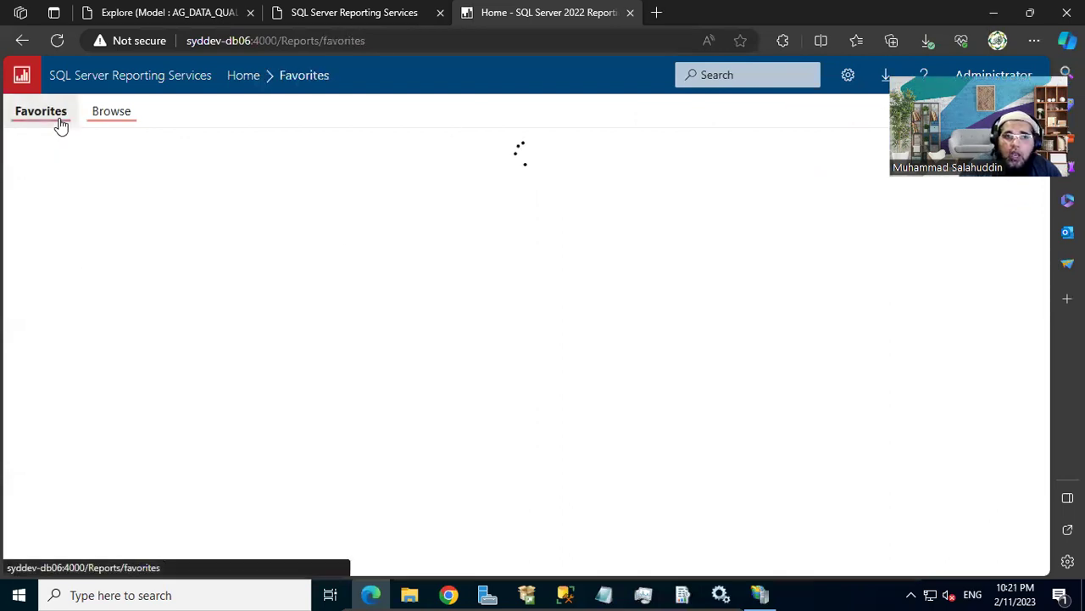
click(111, 121)
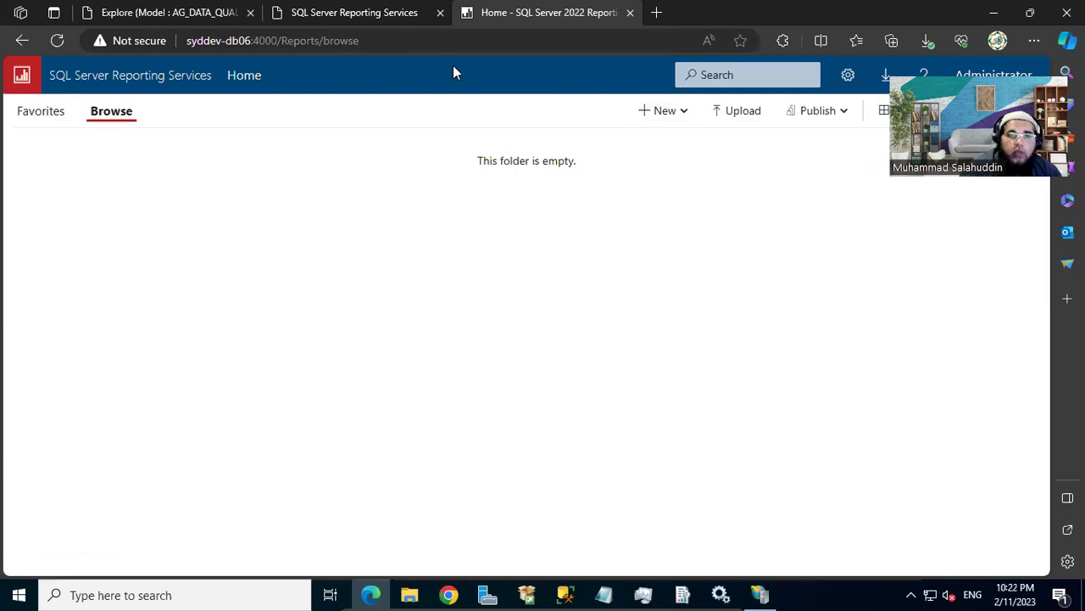
click(375, 11)
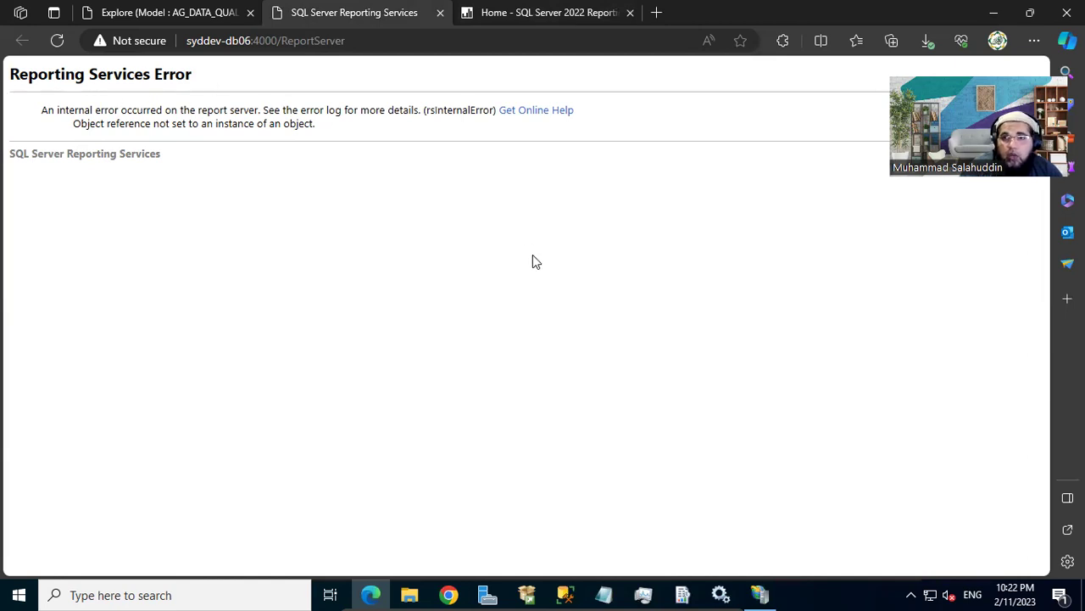
- Refresh the ReportServer page, briefly check IIS Manager, and return to the portal's Home tab
key(F5)
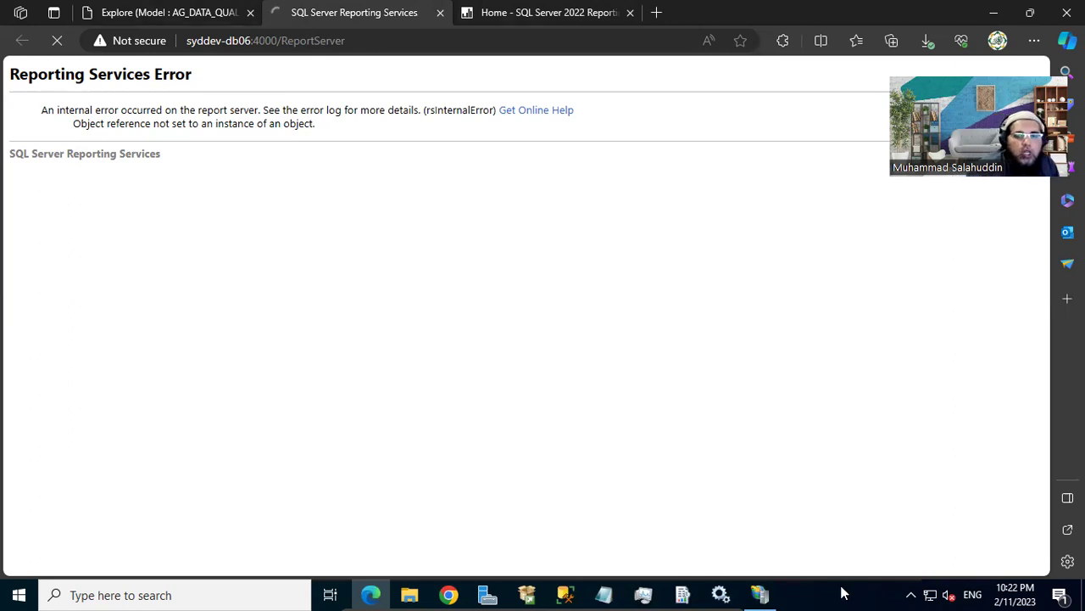
click(767, 589)
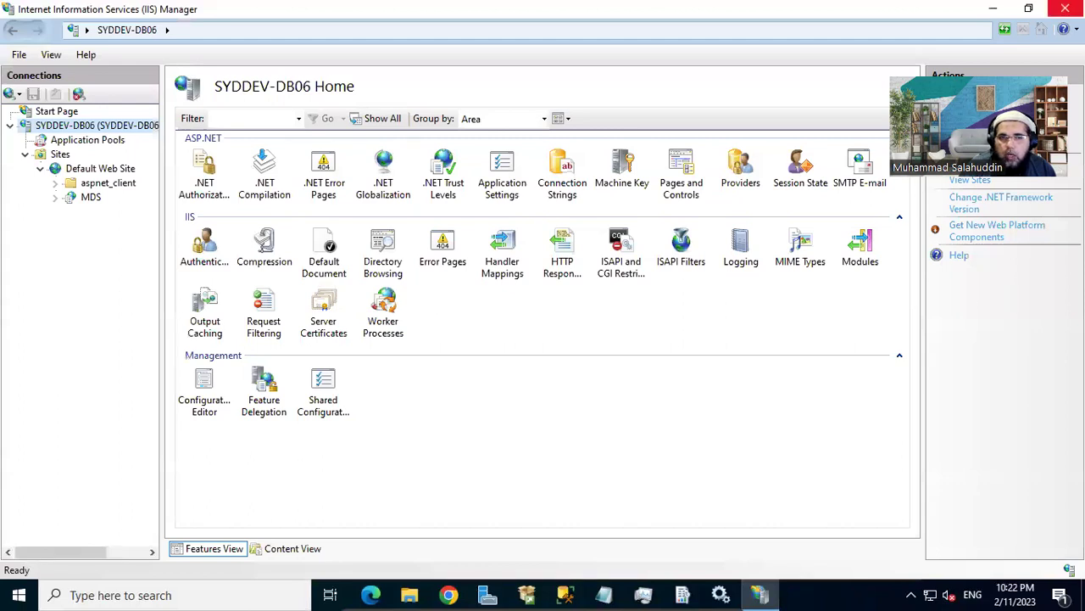
click(993, 9)
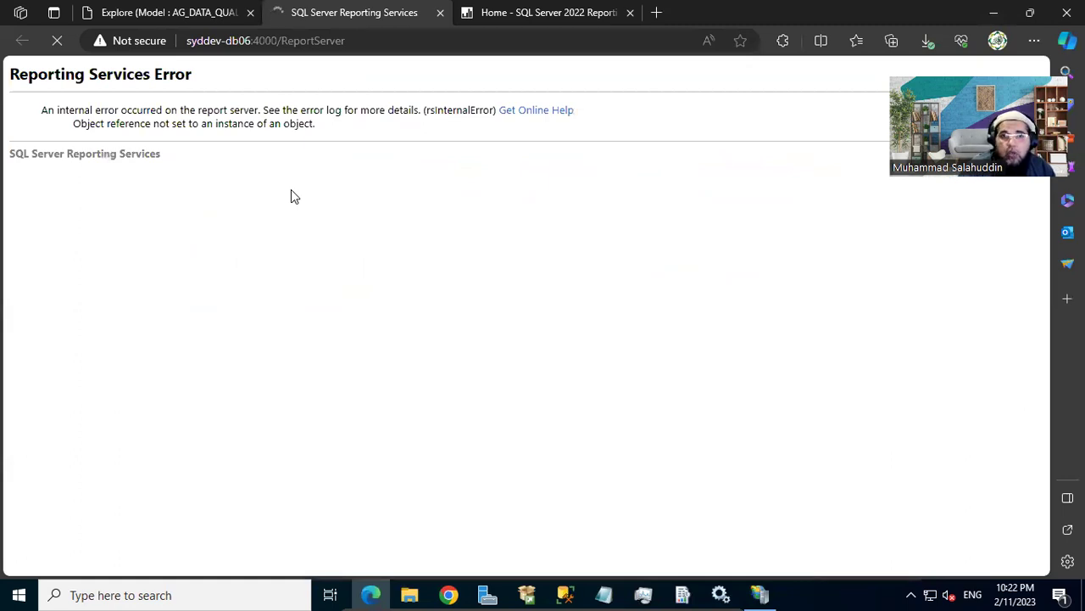
click(555, 23)
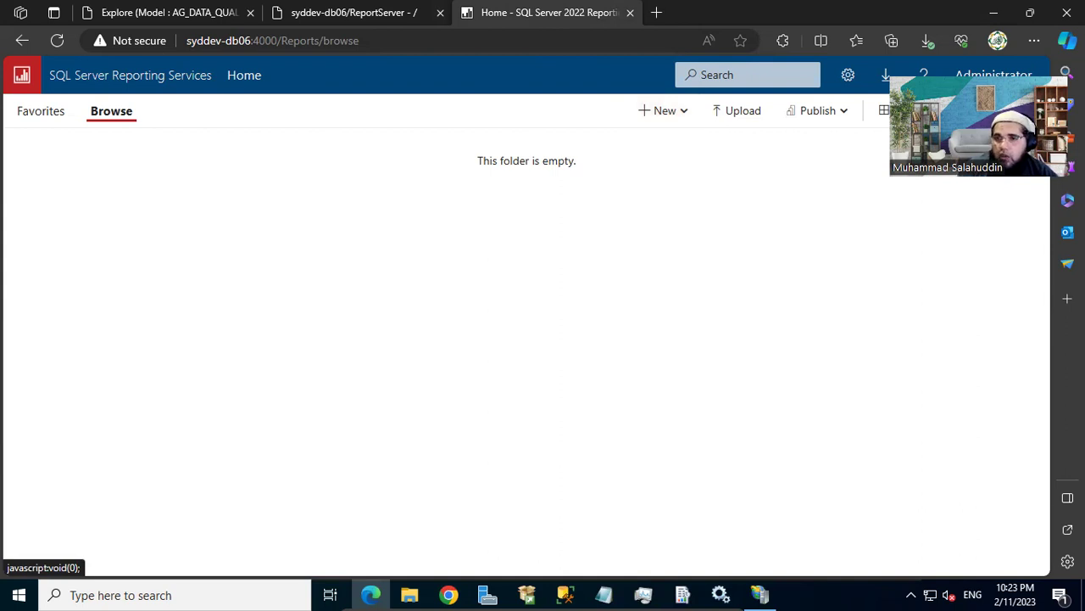
- Switch to the ReportServer tab and highlight the server path above Version 16.0.1114.11
click(348, 17)
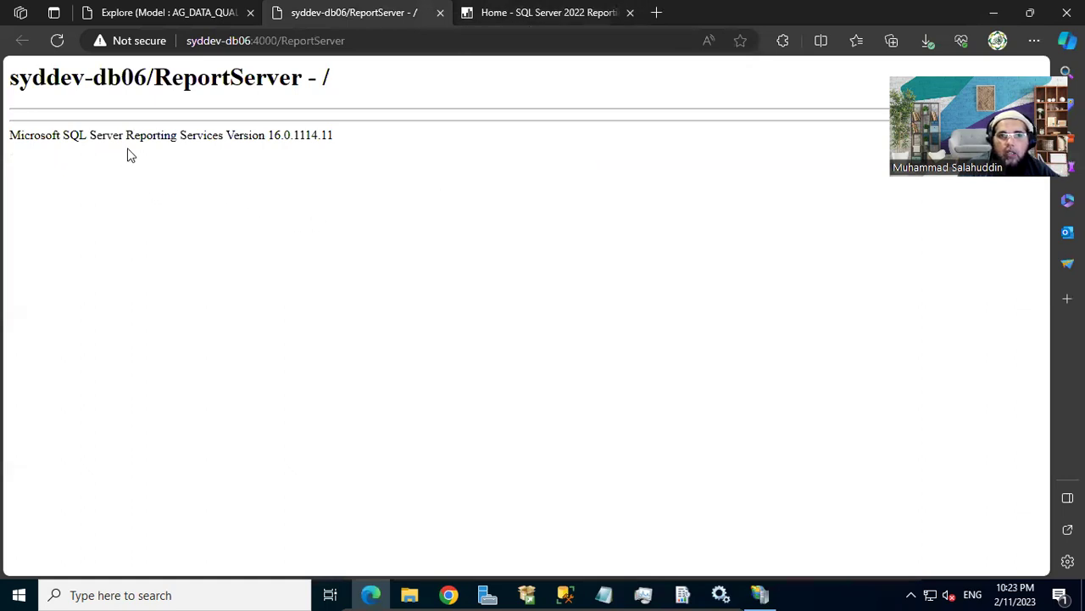
drag(6, 85, 347, 181)
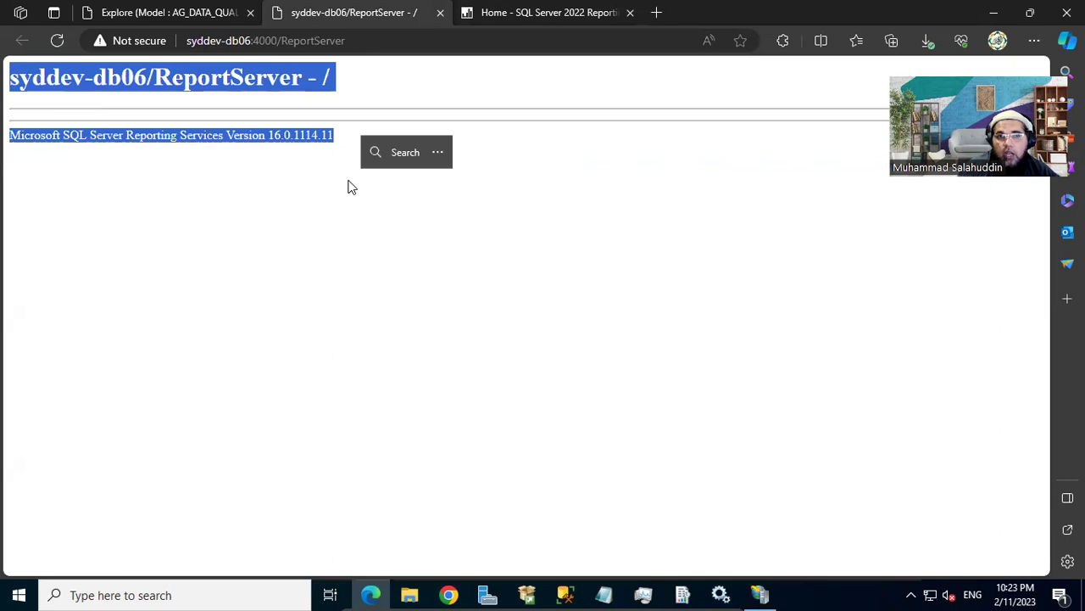
click(138, 180)
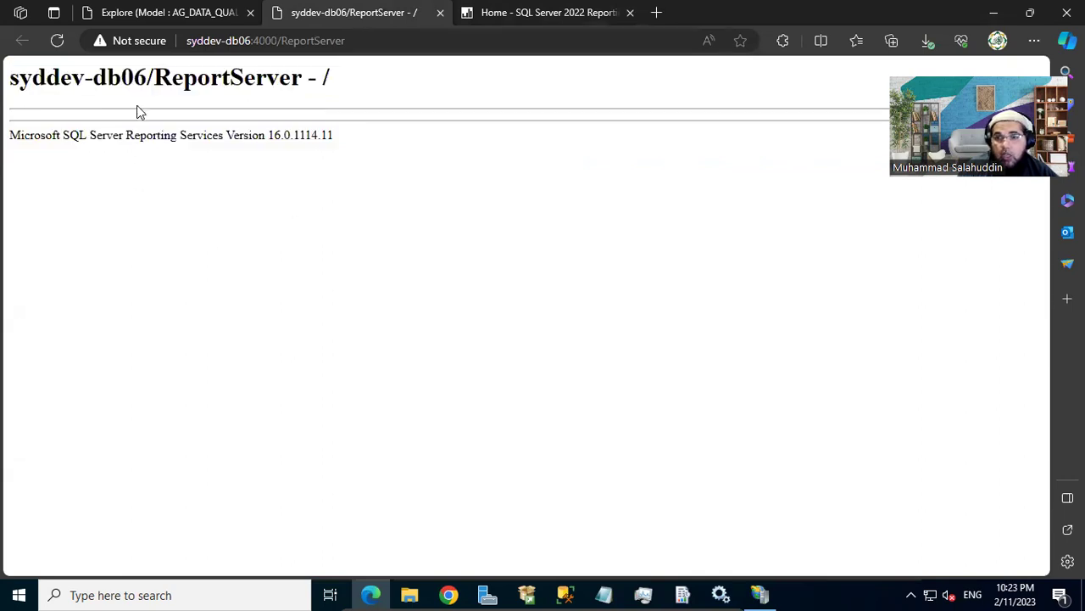
drag(38, 82, 387, 107)
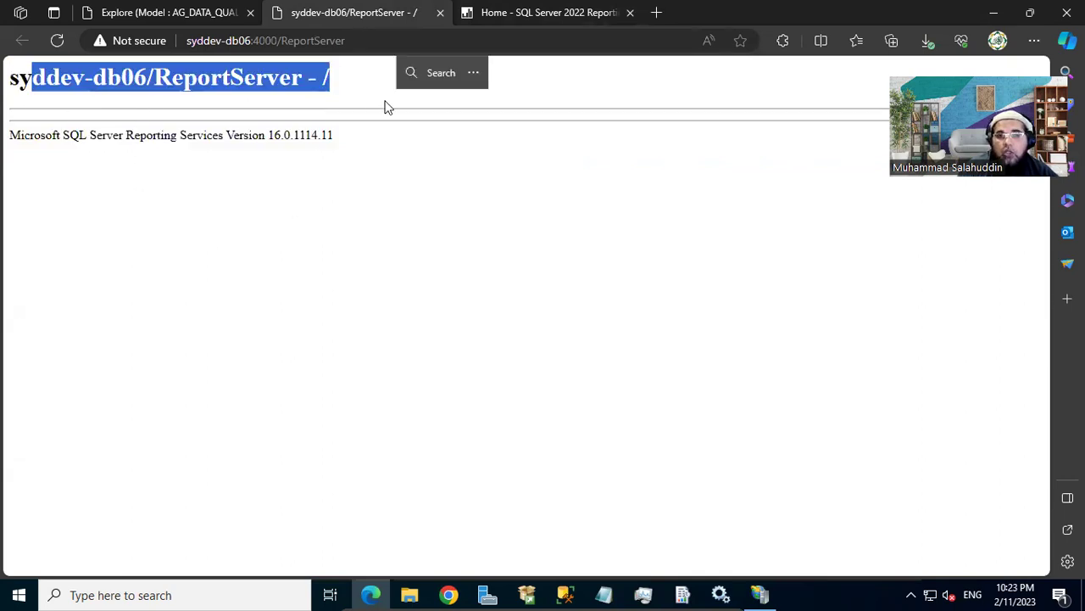
- Return to the Home - SQL Server 2022 Reporting Services tab with its empty Browse folder
click(539, 17)
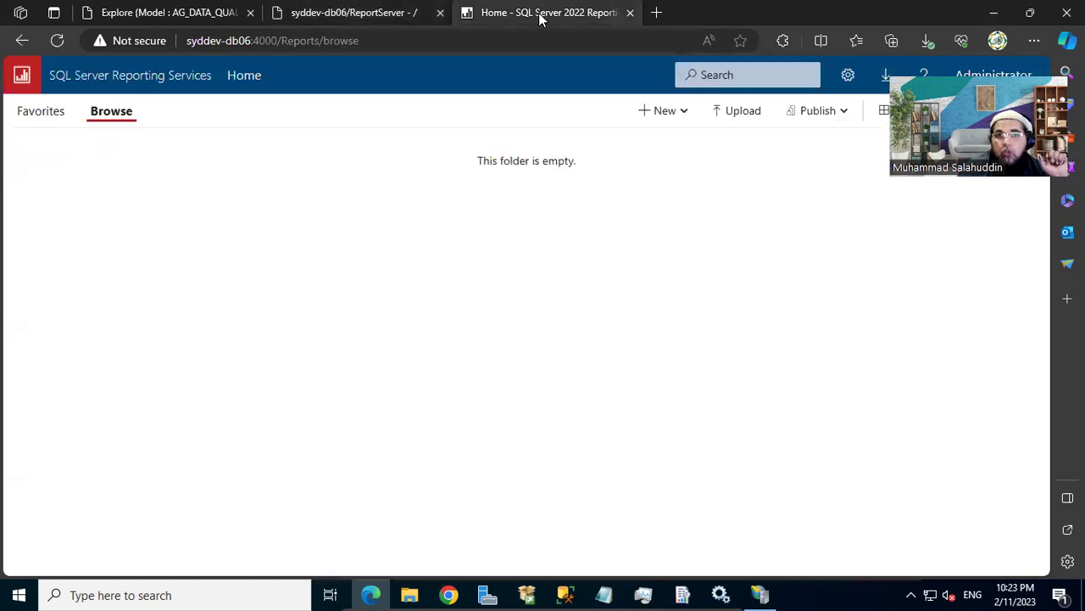